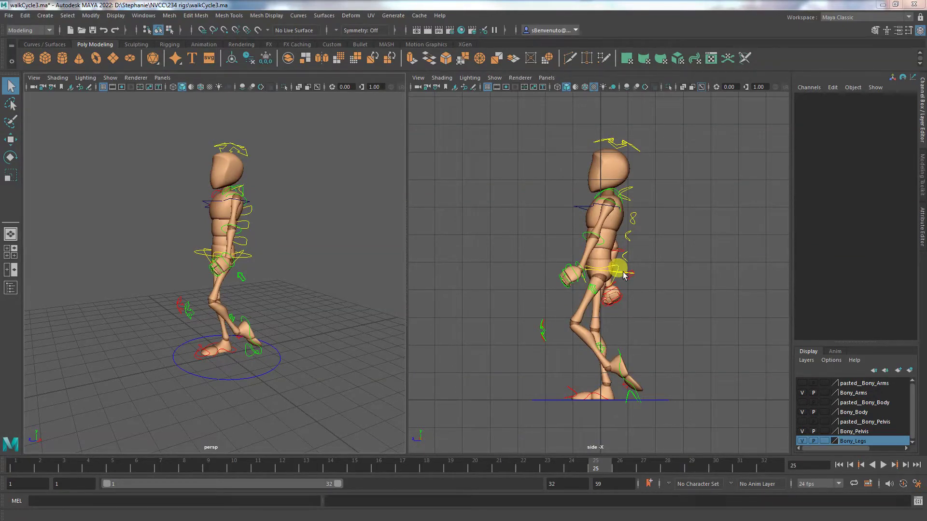
Review the walk playback, then key every Bony rig control at frame 13
key("alt+v")
mouse_move(68, 468)
left_mouse_down()
mouse_move(15, 471)
mouse_move(214, 470)
mouse_move(11, 469)
mouse_move(188, 468)
mouse_move(387, 447)
mouse_move(413, 455)
mouse_move(292, 457)
mouse_move(299, 466)
left_mouse_up()
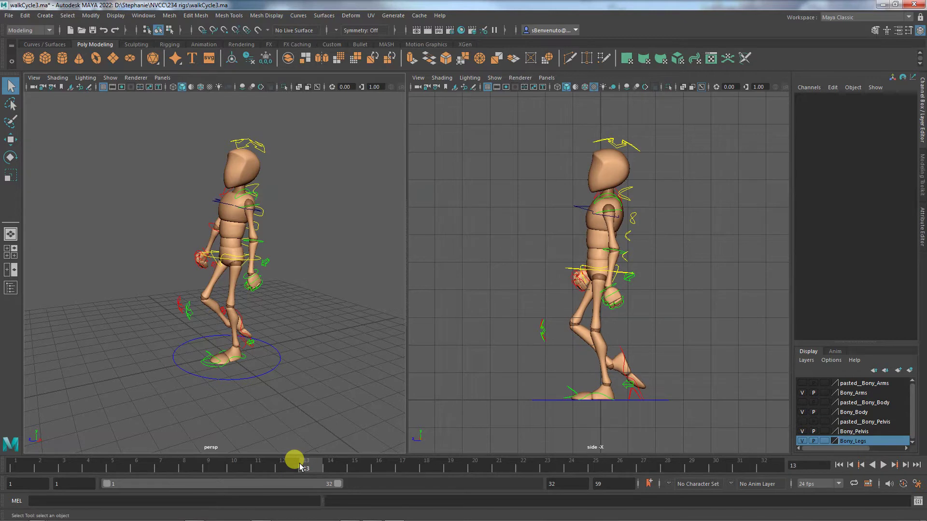
left_click_drag(508, 127, 767, 422)
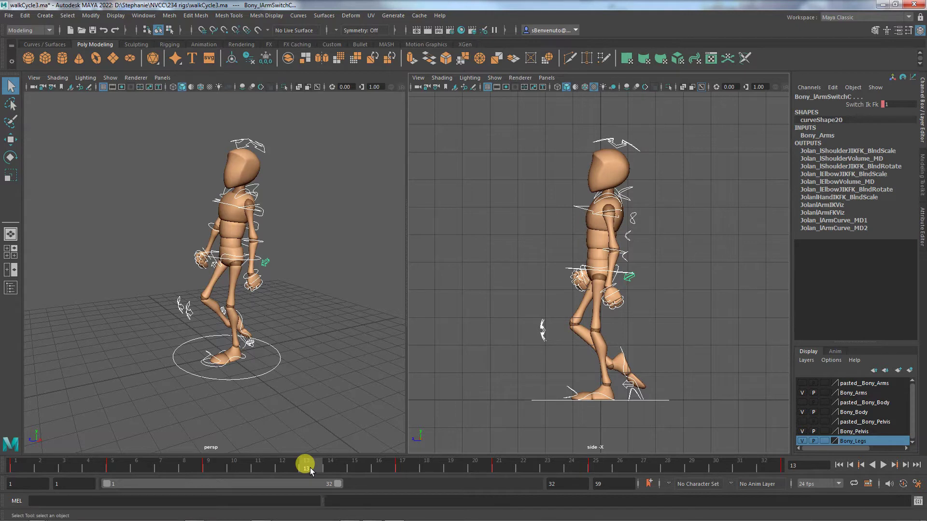
key("s")
Slide Bony's left foot IK control further along Z
left_click(532, 360)
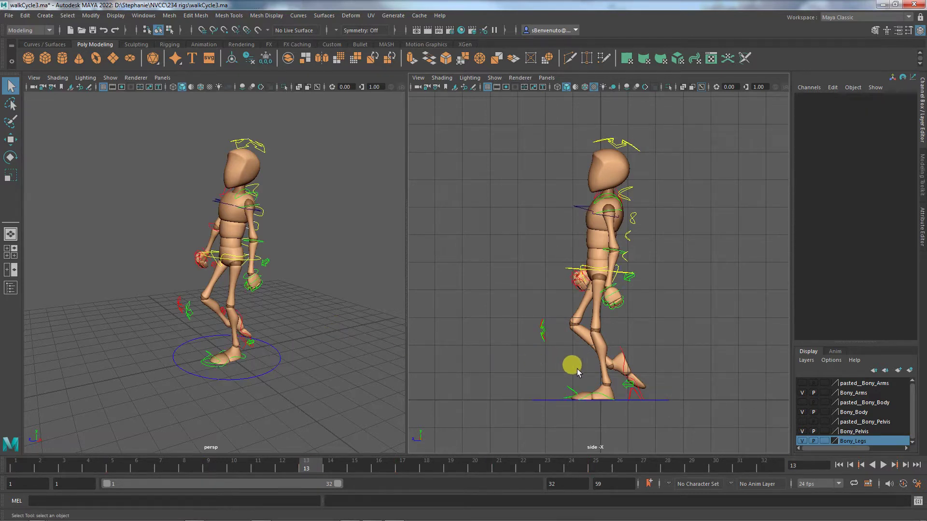
left_click(598, 398)
key("w")
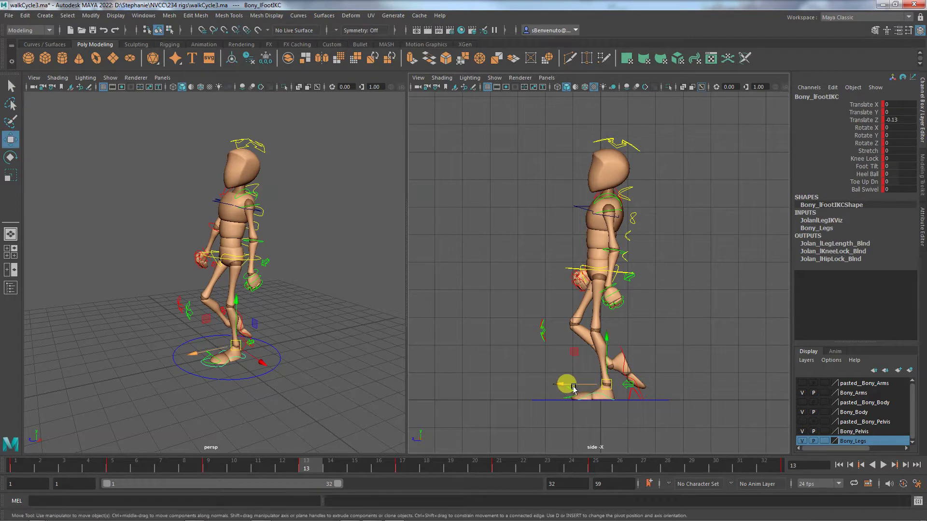
left_click_drag(566, 385, 600, 385)
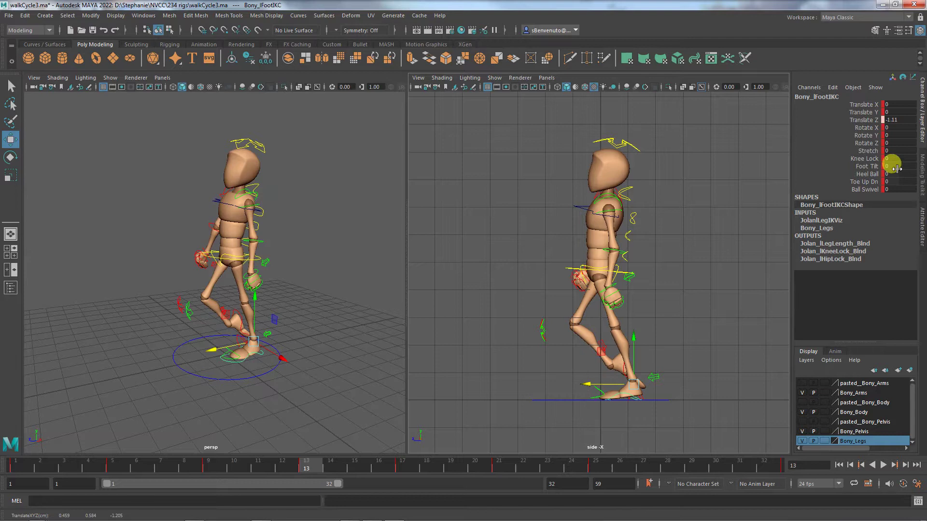
Roll the left foot's Heel Ball to 3.2 and push the foot further along Z
left_click(868, 177)
middle_click_drag(678, 263, 700, 265)
key("w")
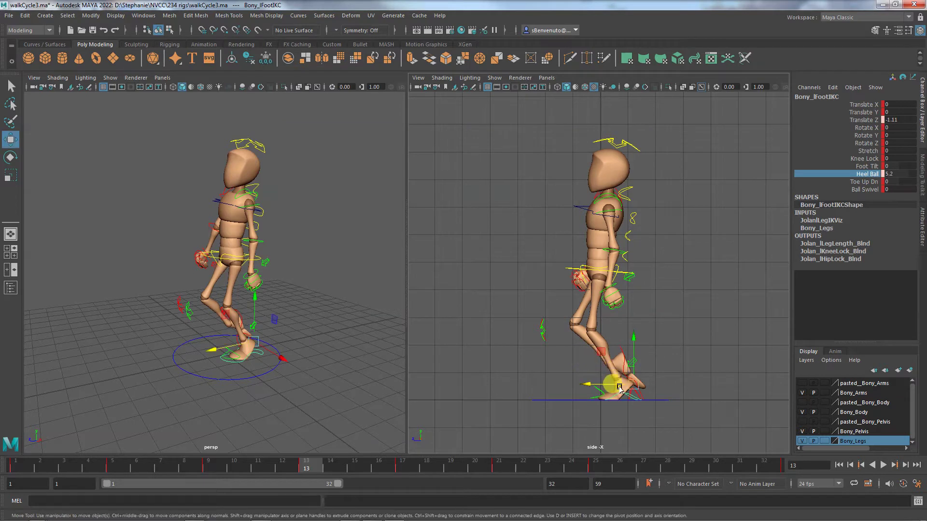
left_click_drag(606, 385, 612, 384)
Raise the body root control slightly and nudge the left foot to Translate Z -1.512
left_click(566, 268)
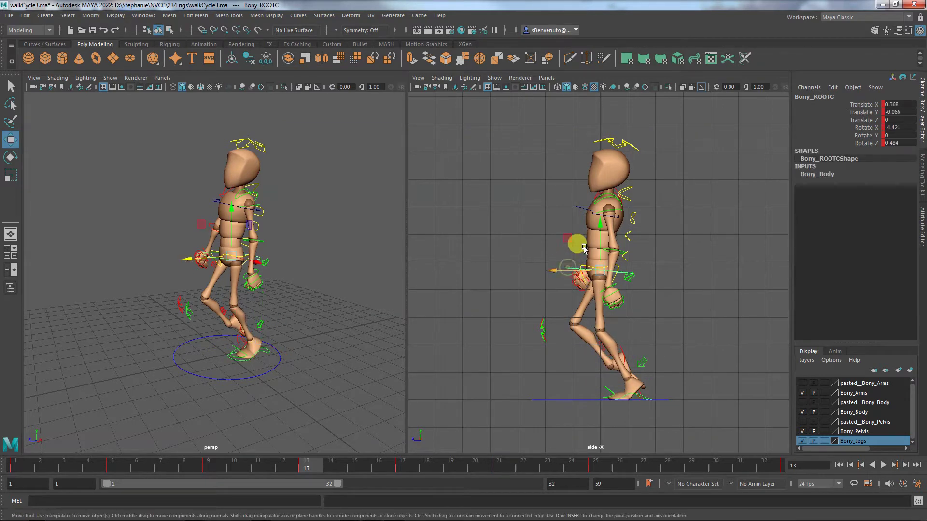
left_click(597, 222)
left_click_drag(597, 222, 597, 221)
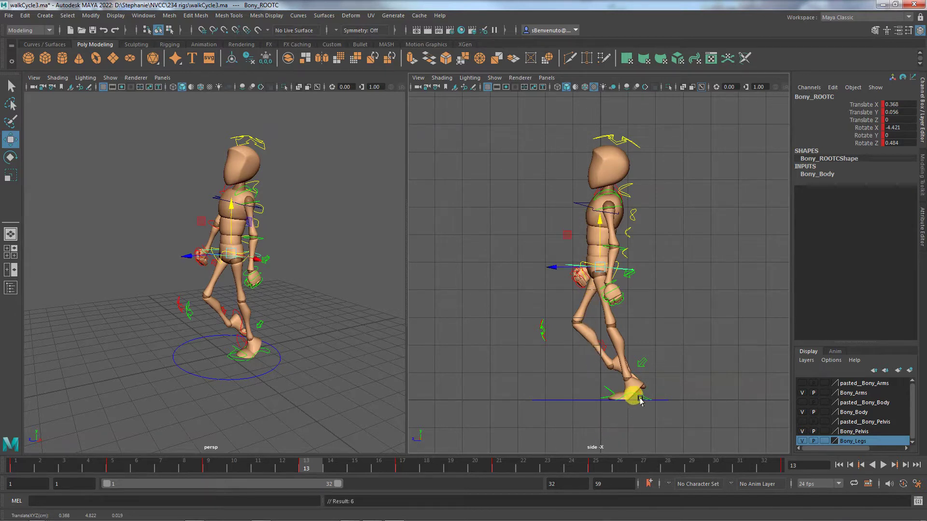
left_click(637, 395)
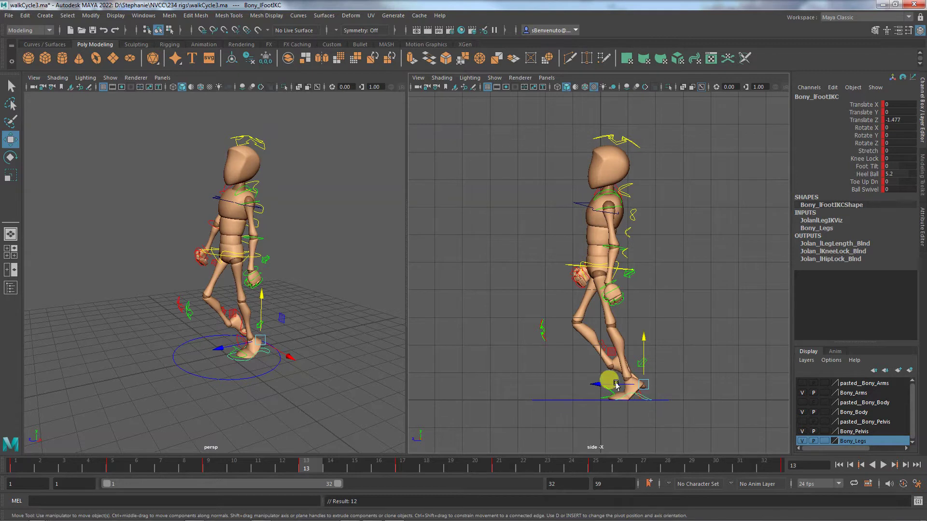
left_click_drag(591, 385, 595, 385)
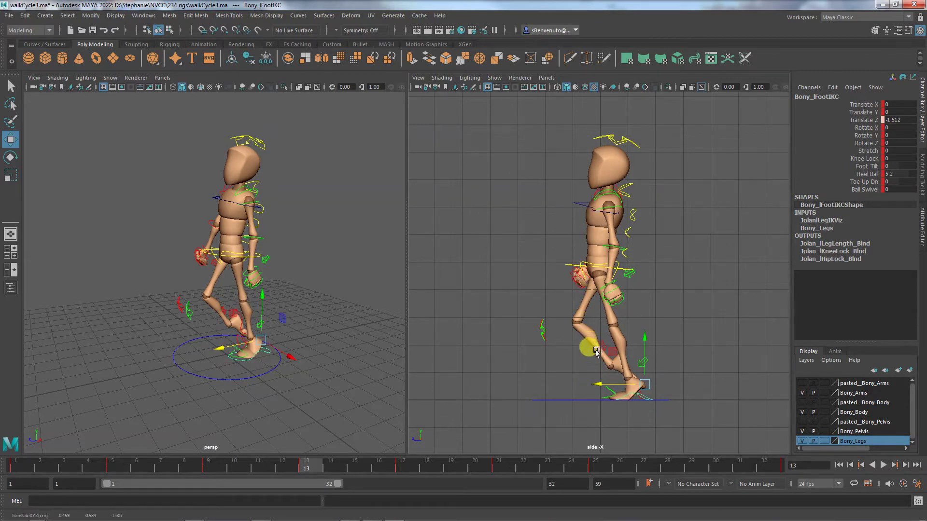
left_click(233, 311)
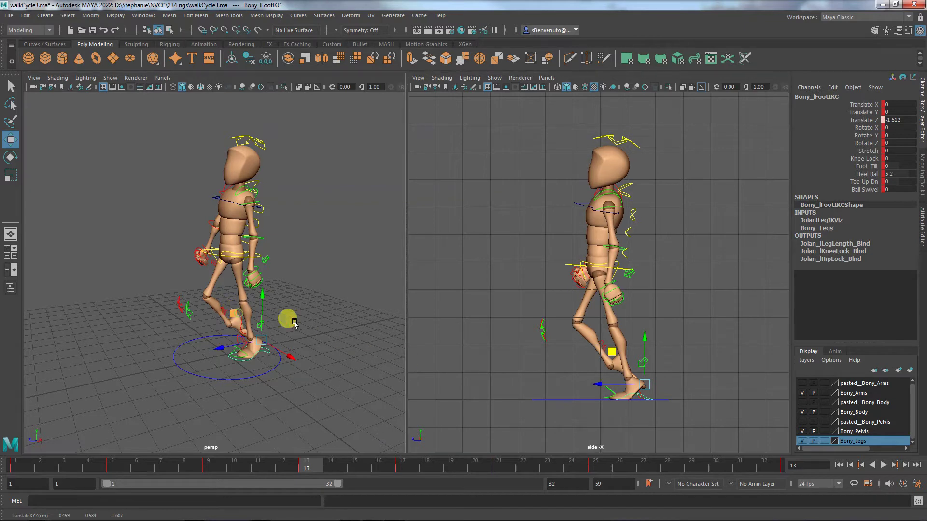
Shift Bony's right foot along Z, tilt it back toward flat, and adjust its height
left_click(347, 336)
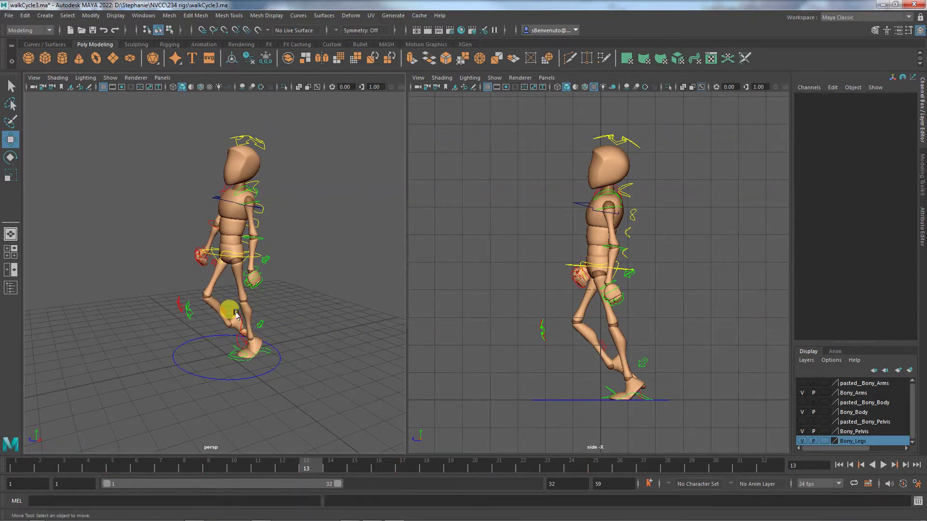
left_click(236, 313)
left_click_drag(571, 365, 547, 370)
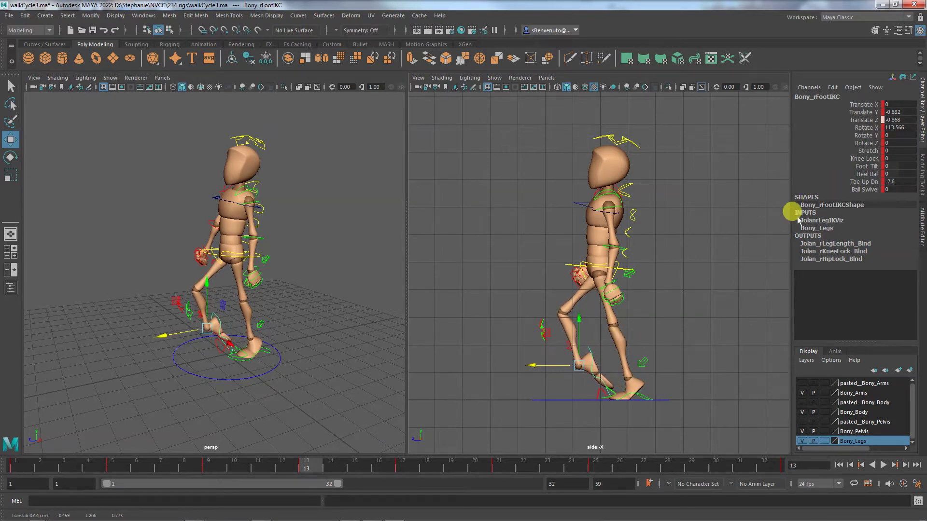
key("e")
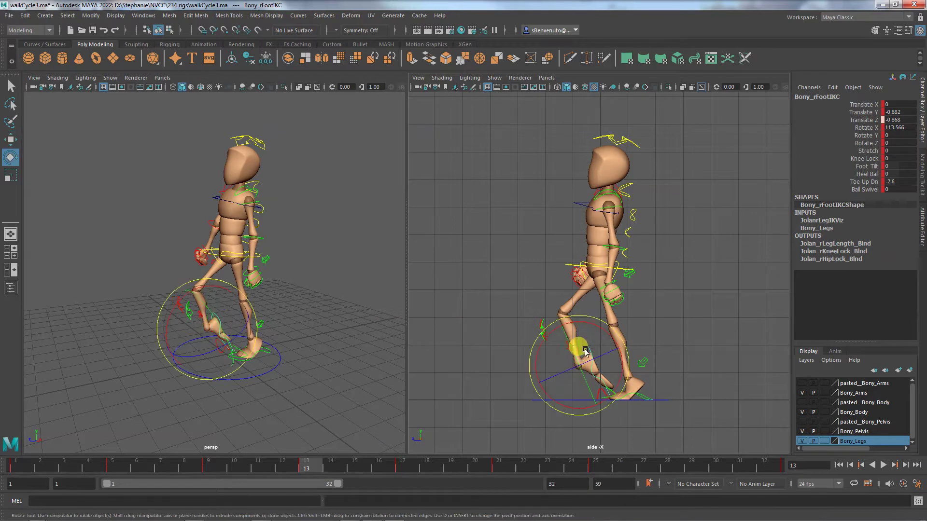
left_click_drag(591, 324, 640, 384)
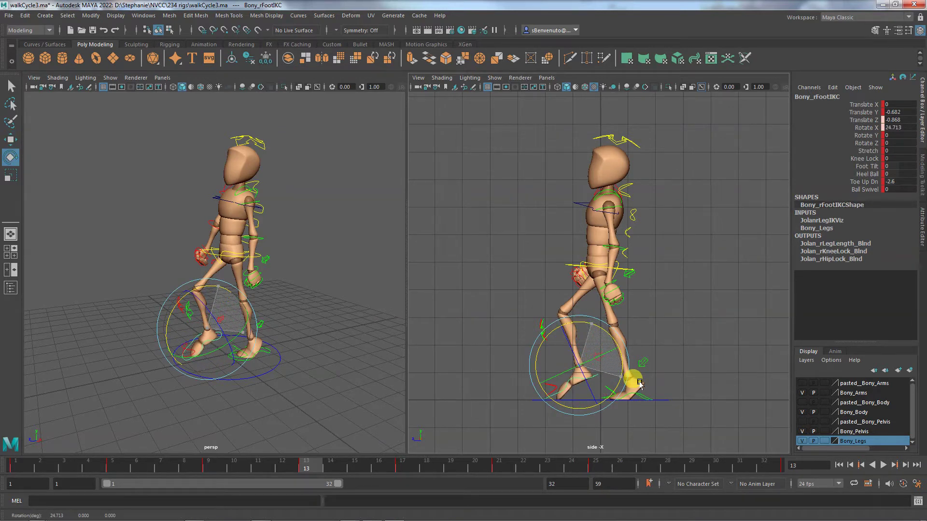
key("w")
left_click_drag(580, 384, 582, 358)
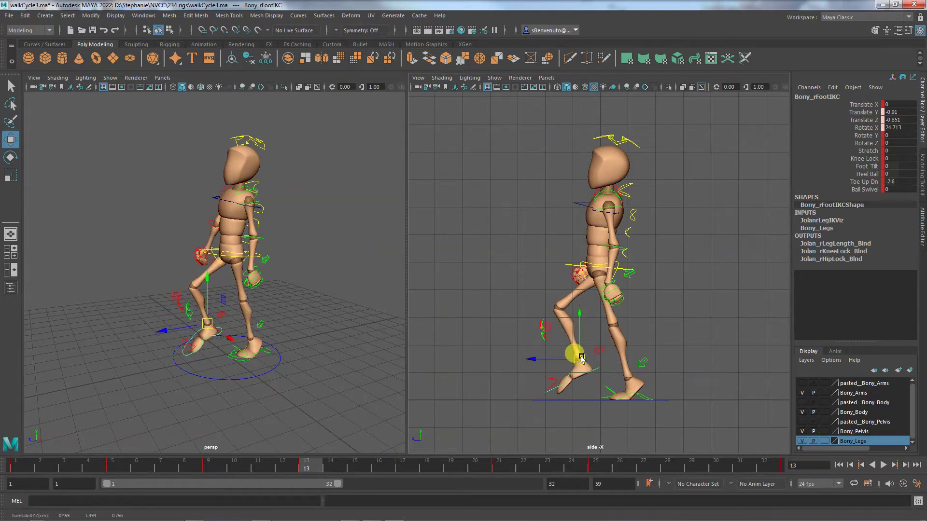
Set the right foot's Toe Up Dn to -1.5 and key all rig controls at frame 13
left_click(864, 181)
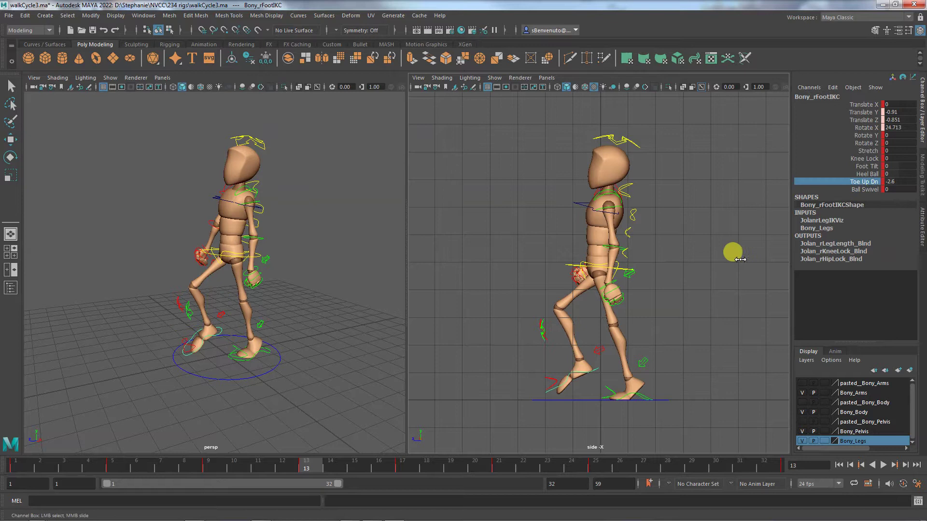
middle_click_drag(731, 252, 745, 259)
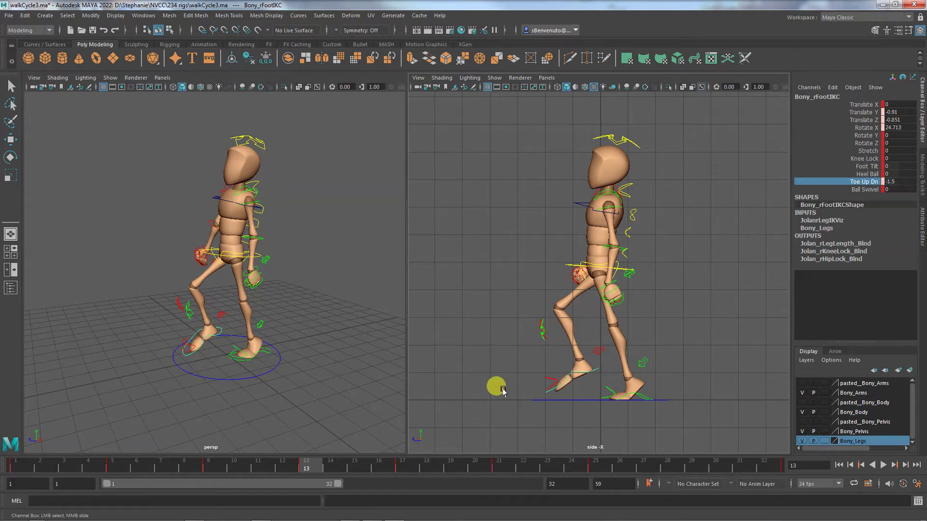
left_click_drag(485, 354, 595, 404)
key("s")
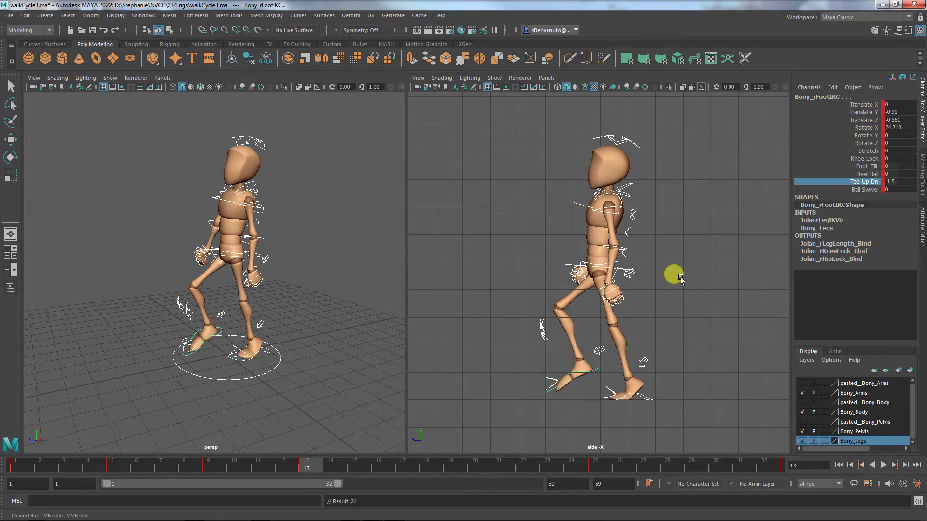
key("w")
left_click(663, 289)
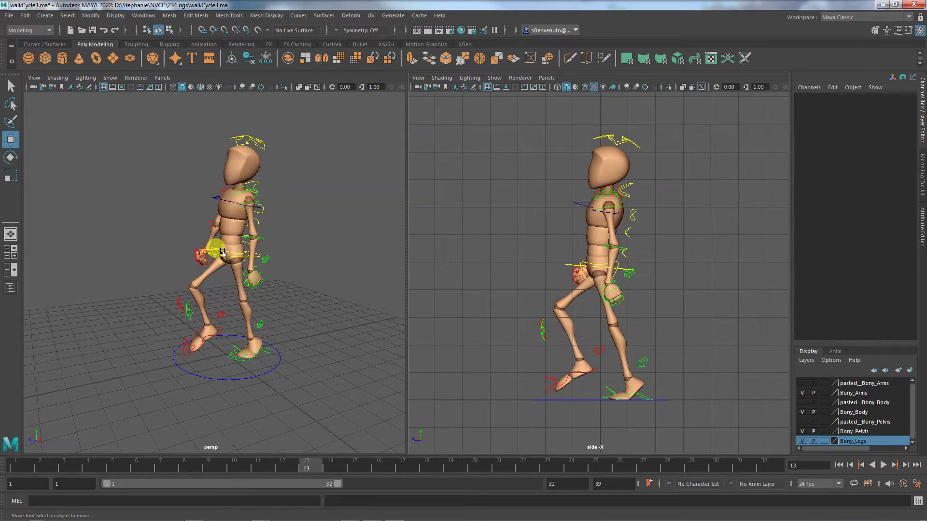
Orbit the perspective view to face Bony front-on, then compare frames 12 and 13
left_click_drag(247, 364, 342, 387, "alt")
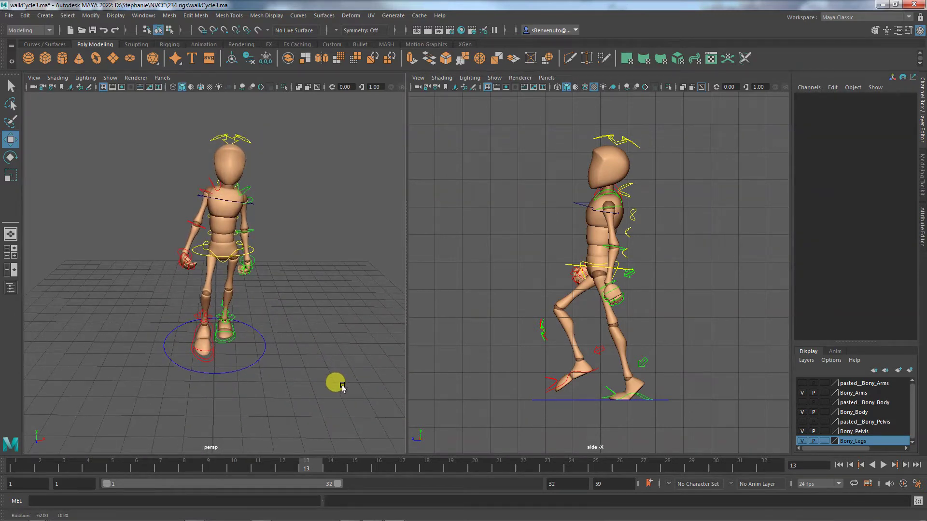
mouse_move(316, 463)
left_mouse_down()
mouse_move(258, 473)
mouse_move(317, 477)
mouse_move(305, 475)
left_mouse_up()
left_click(316, 470)
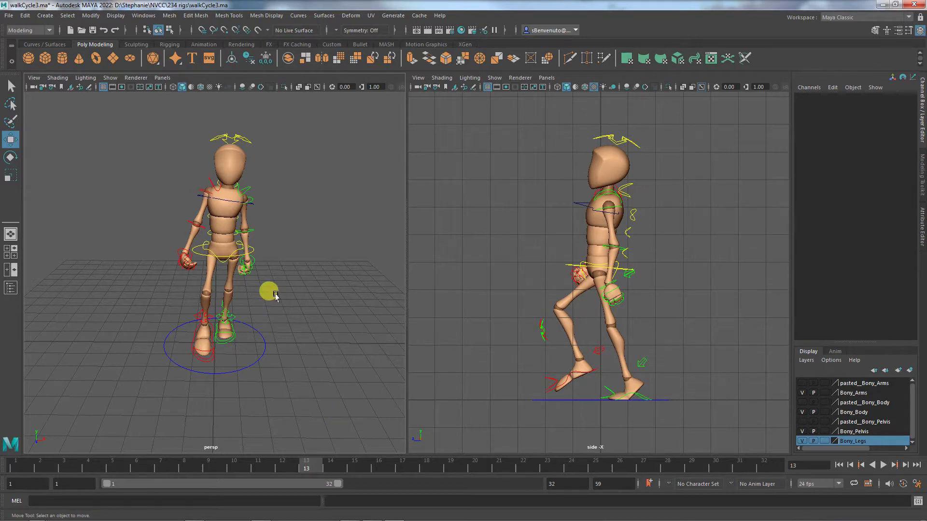
left_click(223, 250)
key("e")
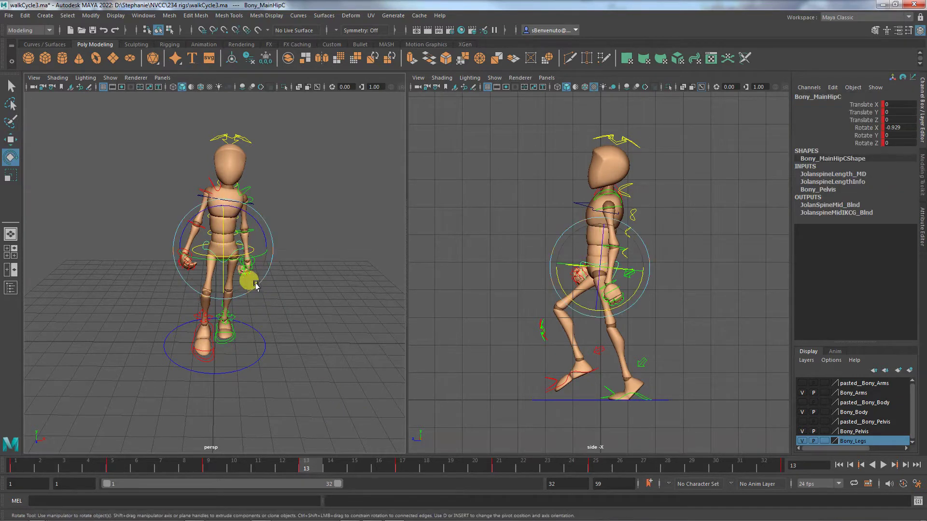
left_click_drag(257, 228, 257, 227)
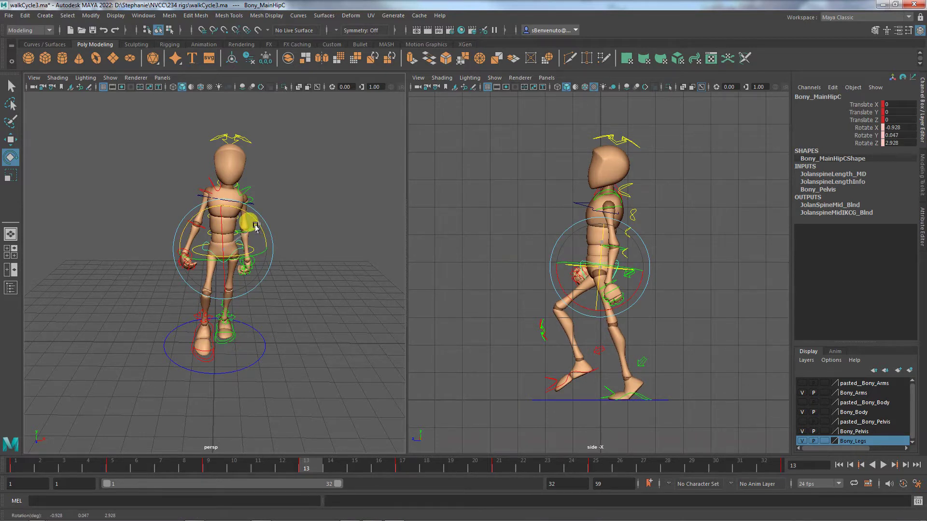
key("s")
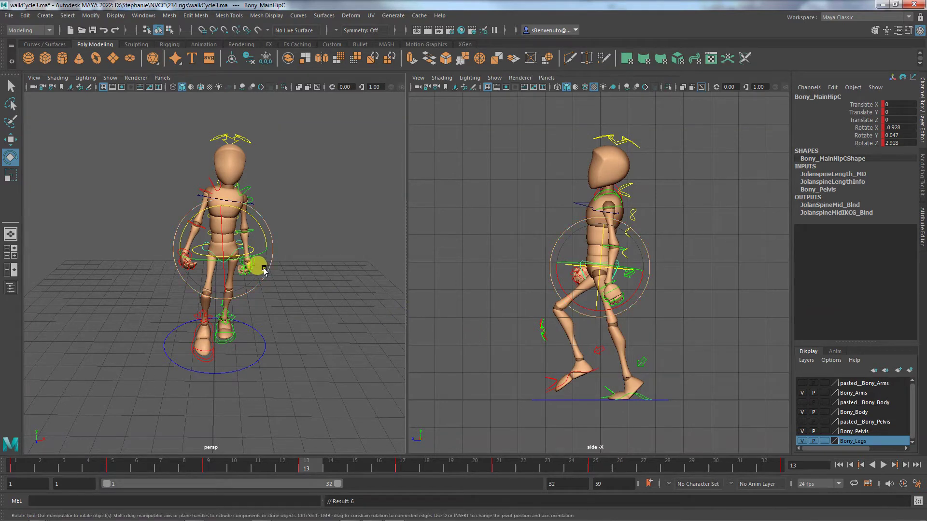
left_click(355, 299)
left_click(235, 260)
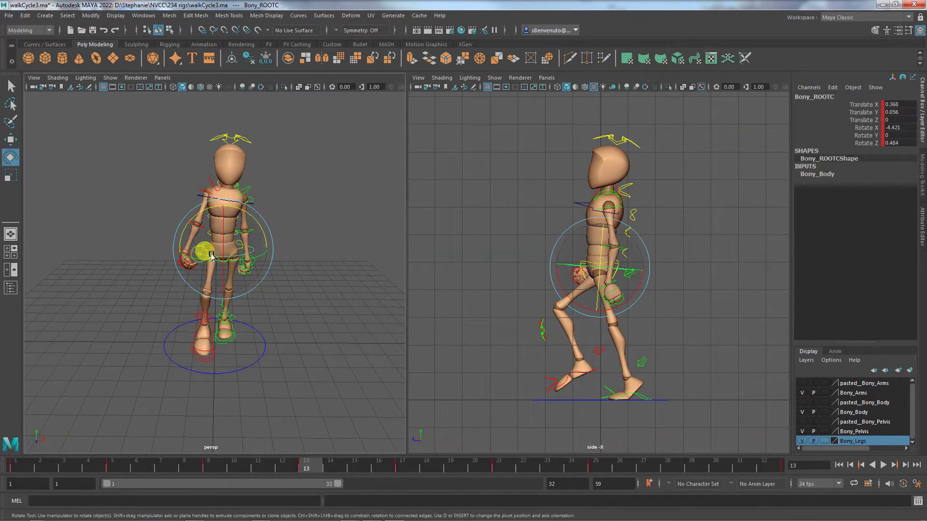
left_click_drag(238, 261, 259, 268)
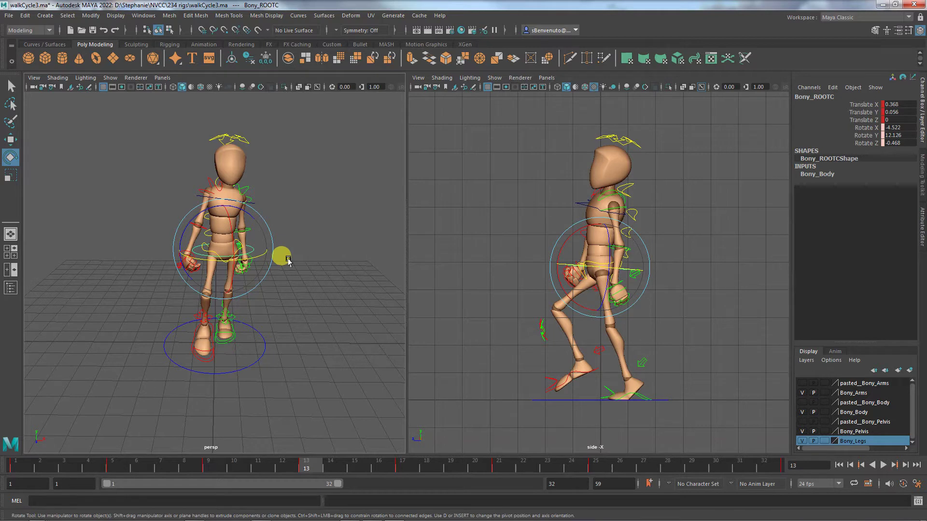
key("s")
left_click(400, 464)
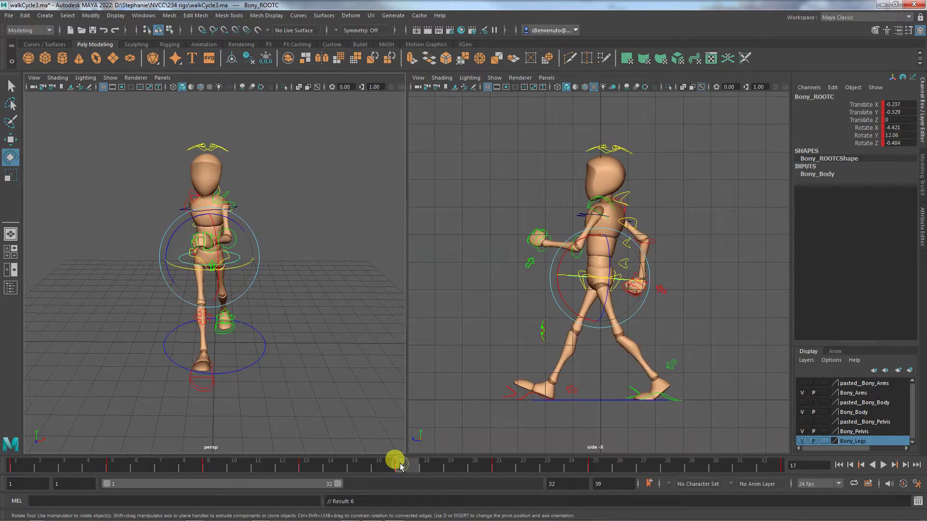
left_click(302, 465)
left_click_drag(577, 280, 602, 269)
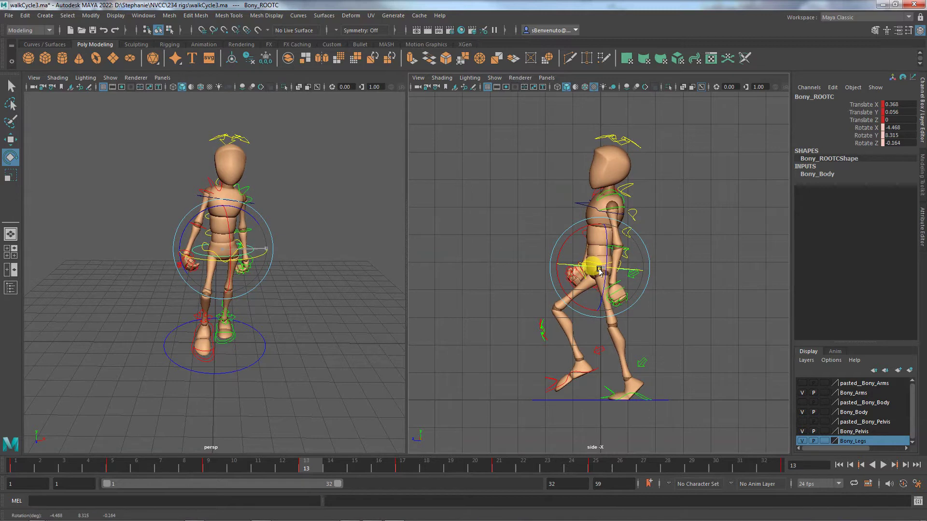
left_click(399, 466)
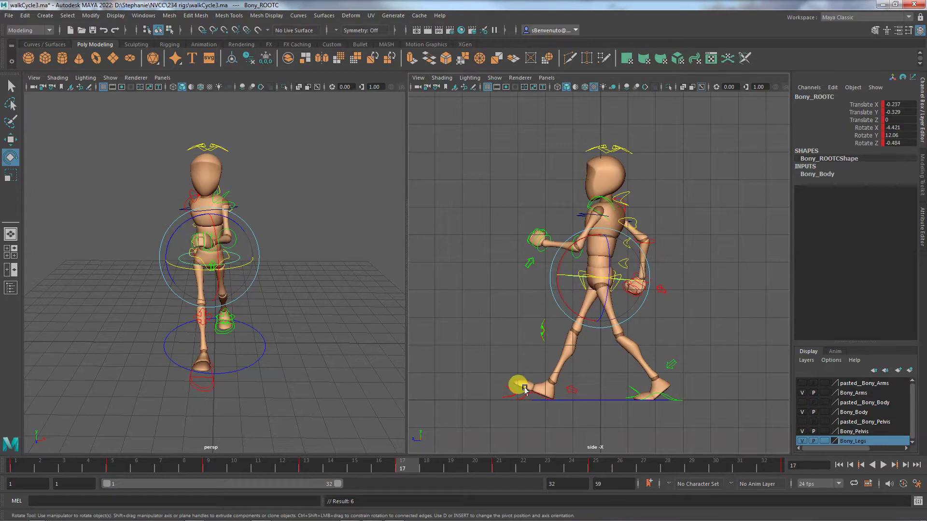
left_click(300, 466)
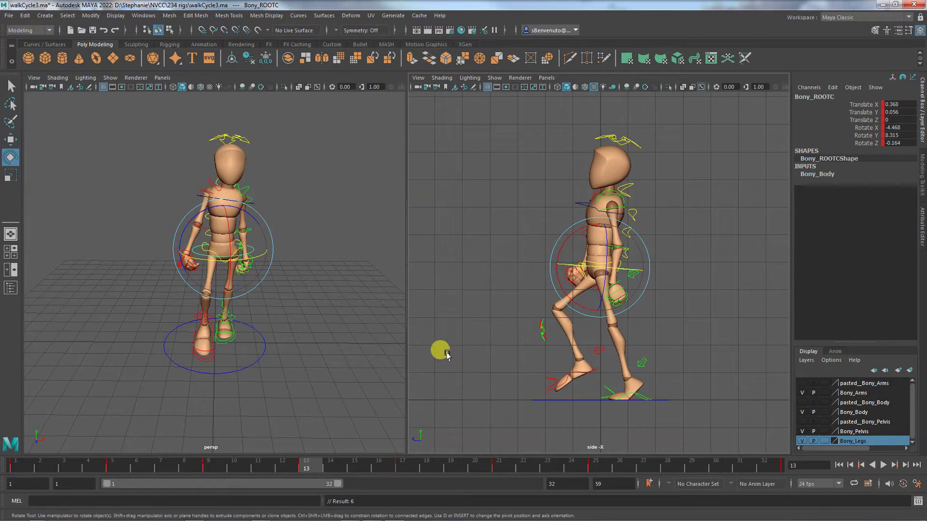
Twist Bony's upper spine control slightly after trying the lower spine
left_click(704, 325)
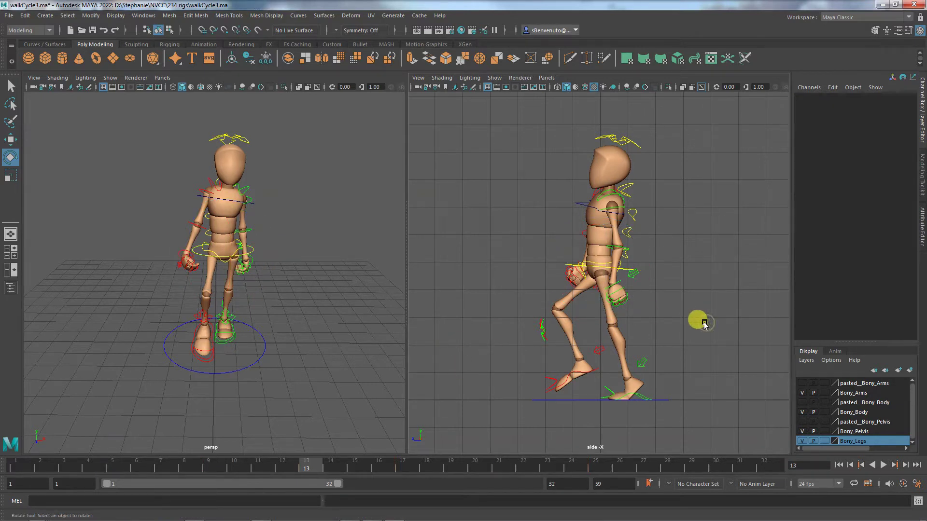
left_click(625, 258)
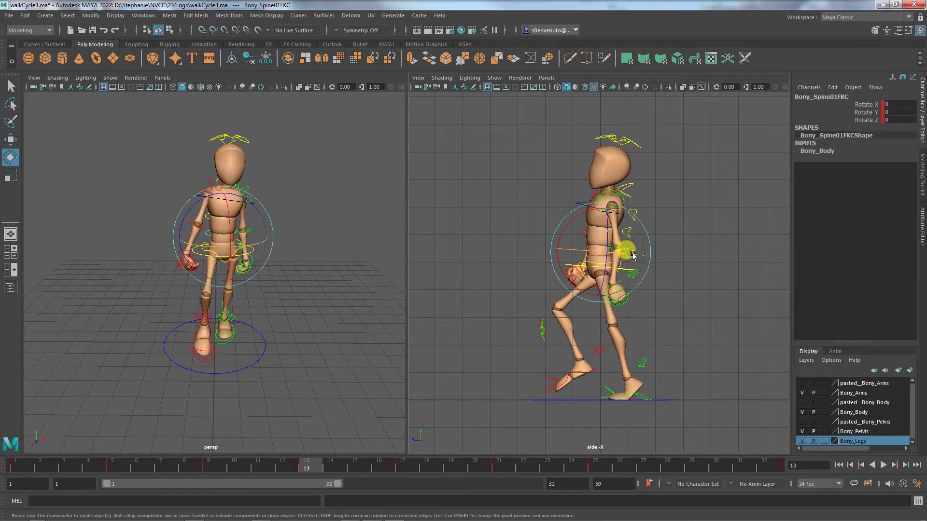
left_click_drag(629, 256, 633, 254)
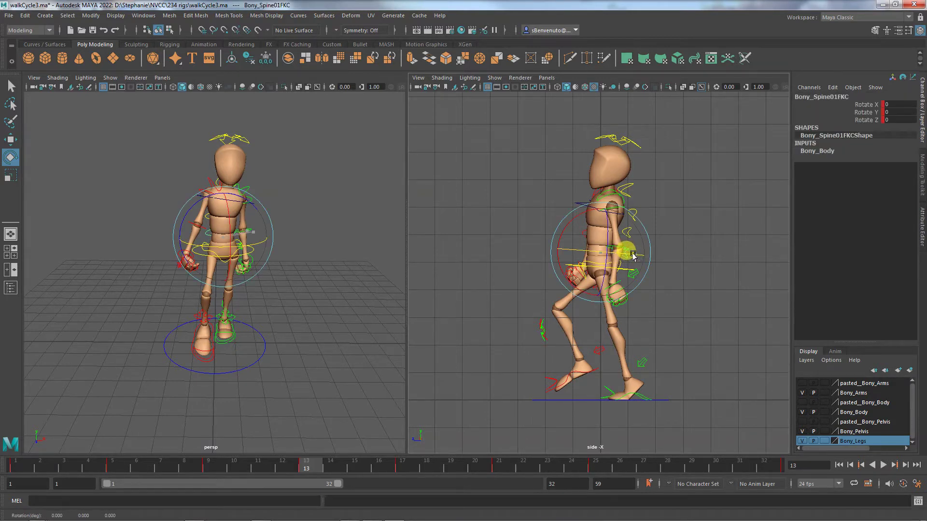
left_click(665, 229)
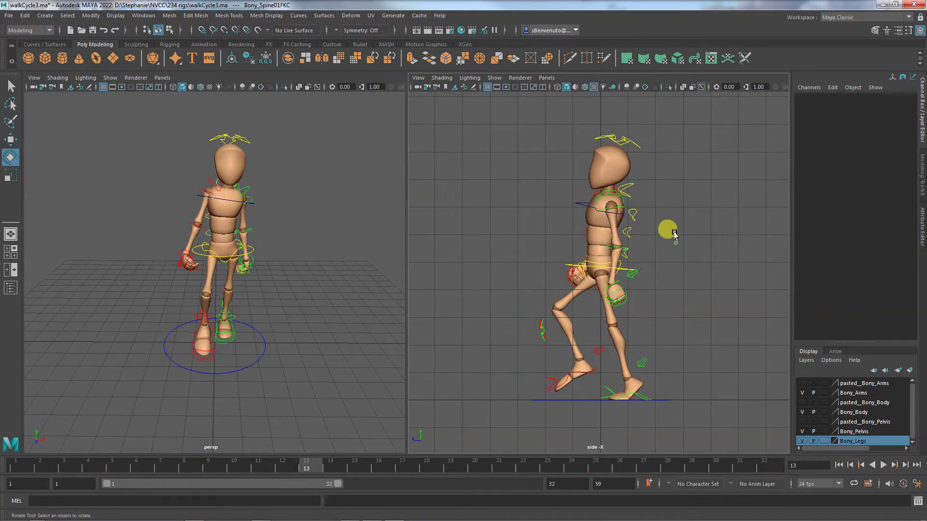
left_click(627, 232)
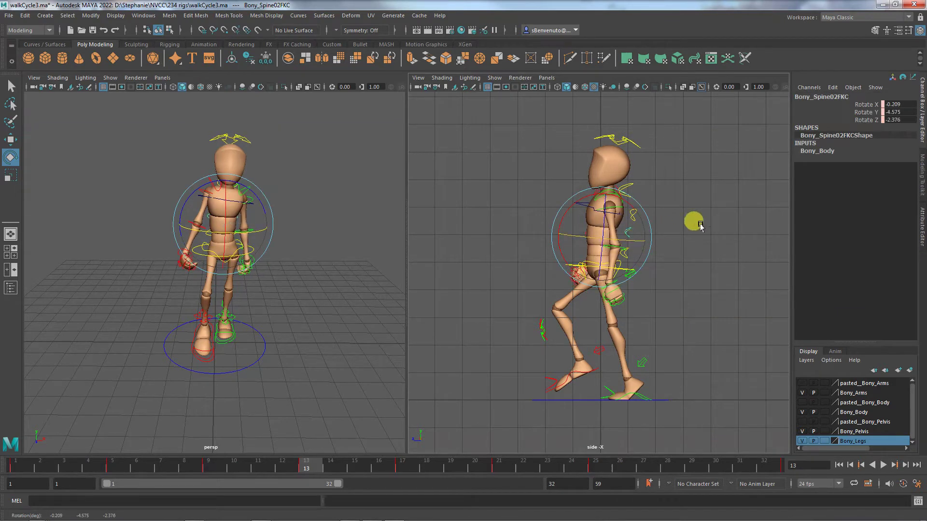
left_click(700, 225)
left_click(630, 231)
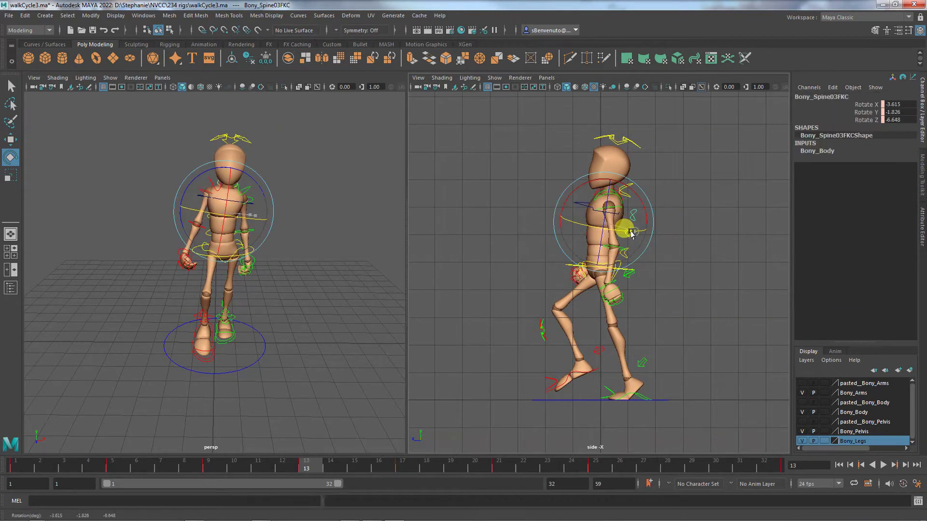
left_click_drag(631, 232, 686, 254)
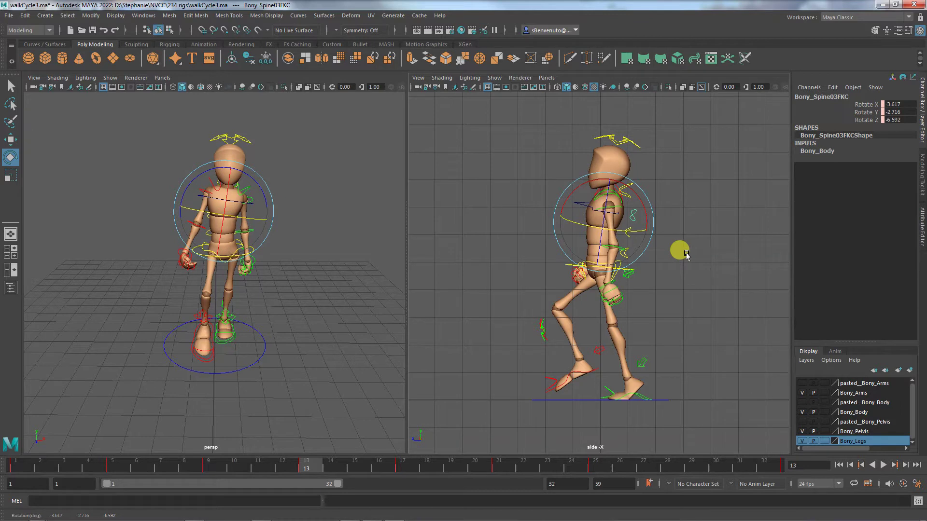
left_click(229, 328)
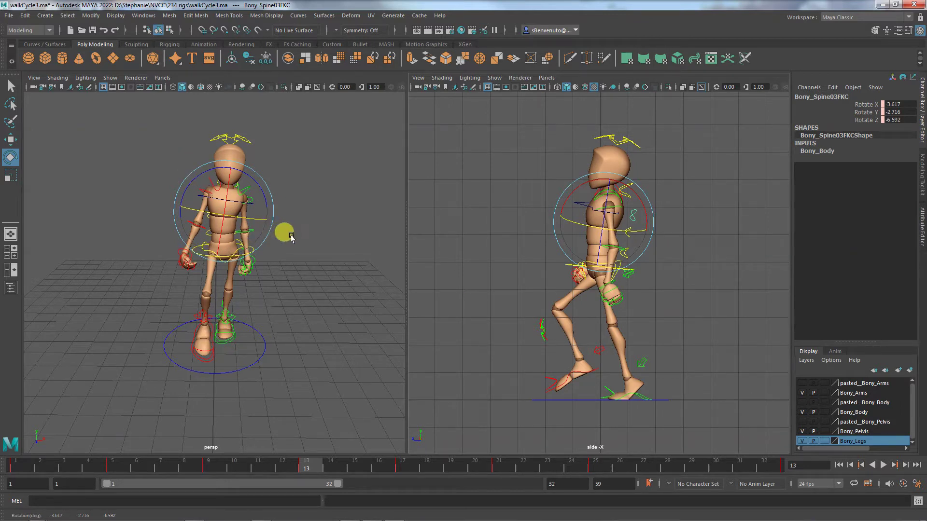
left_click(714, 265)
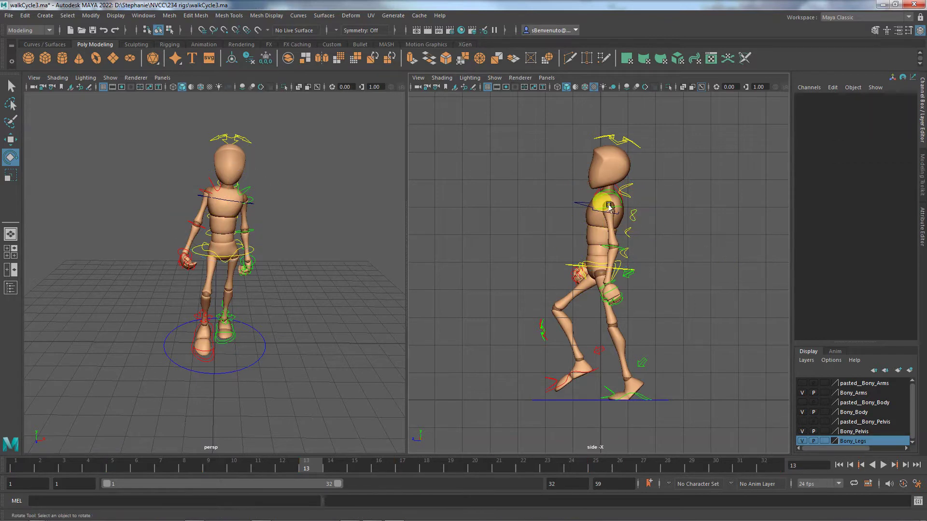
Swing Bony's left arm at the shoulder control
left_click(609, 208)
left_click_drag(609, 209, 602, 252)
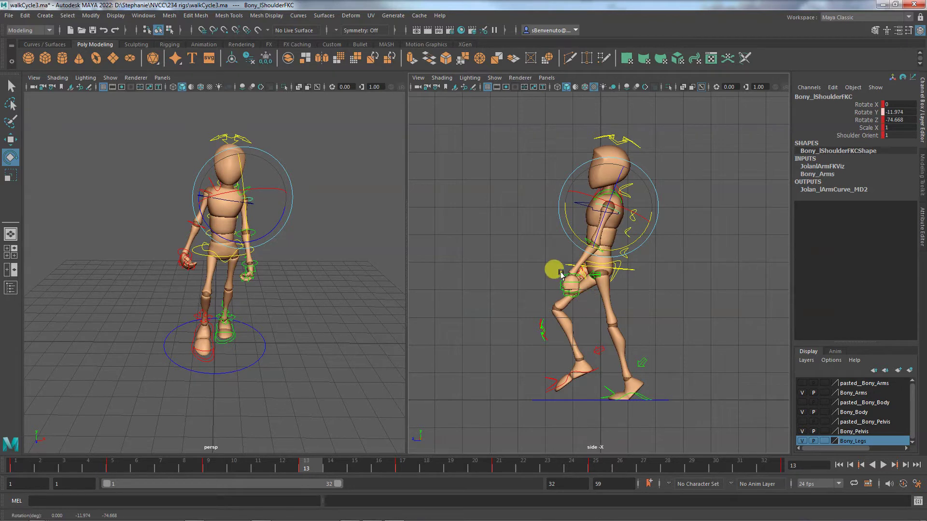
left_click_drag(480, 139, 722, 316)
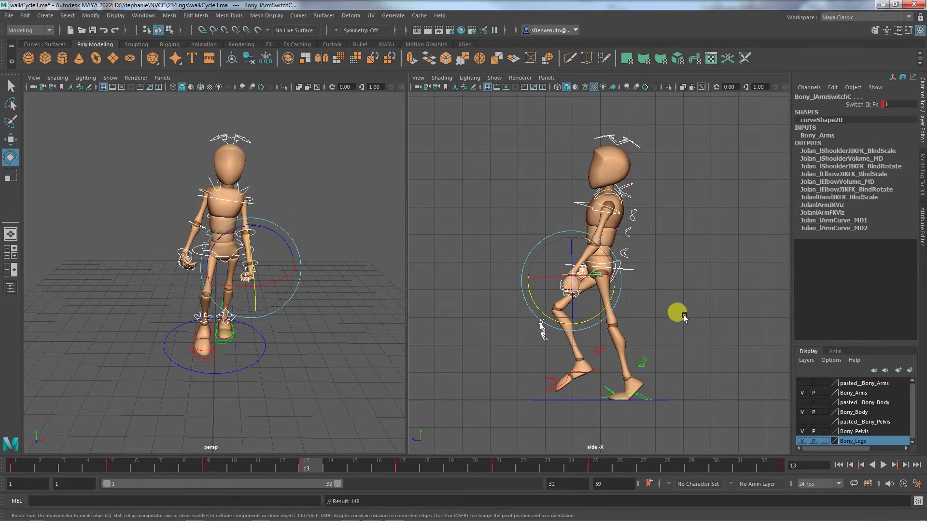
left_click(460, 245)
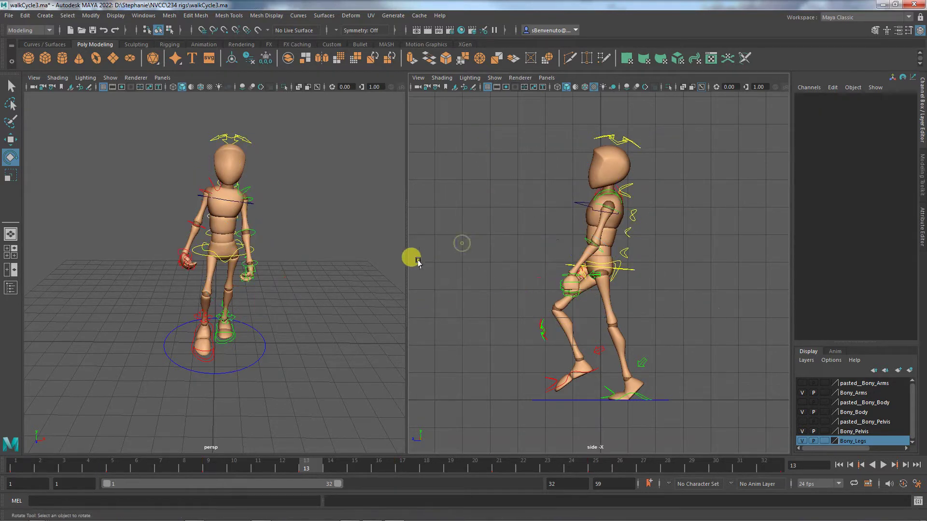
Bend the right elbow and swing the right shoulder back to Rotate Y 23.249
left_click(198, 190)
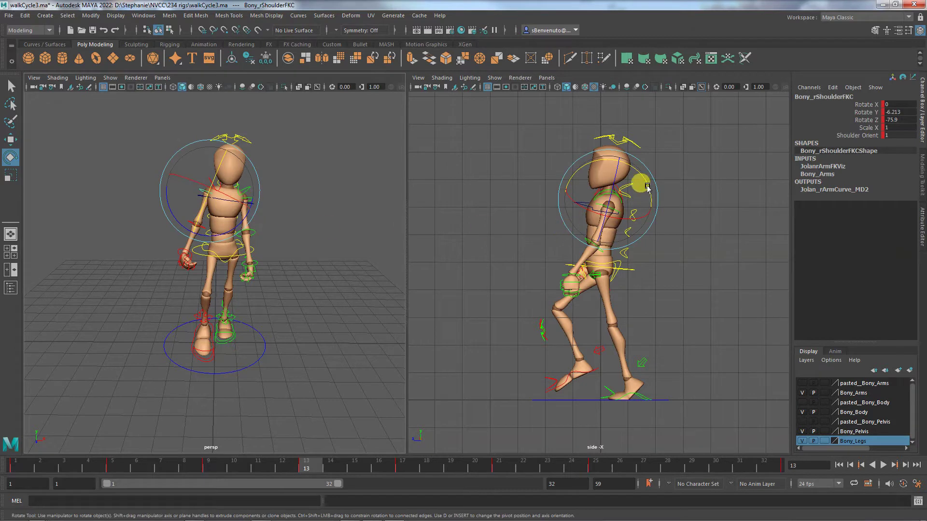
left_click_drag(641, 187, 637, 181)
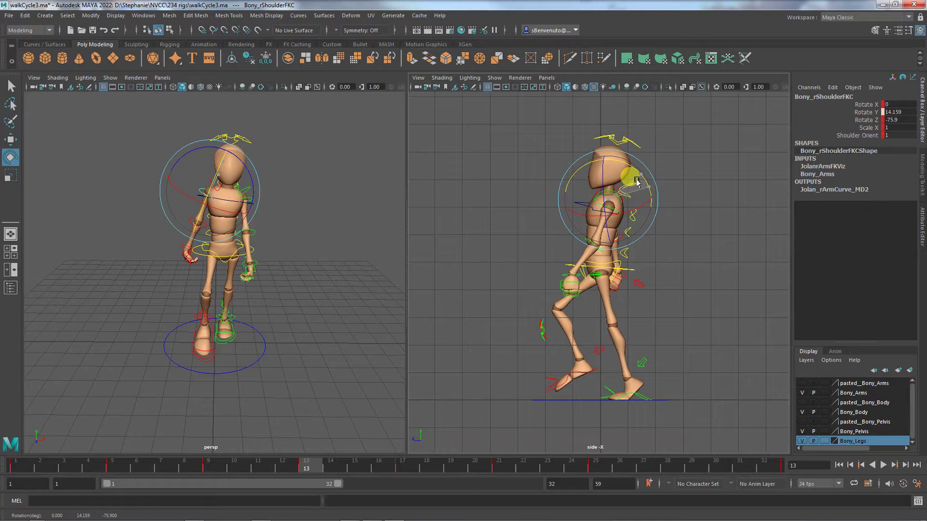
left_click(654, 271)
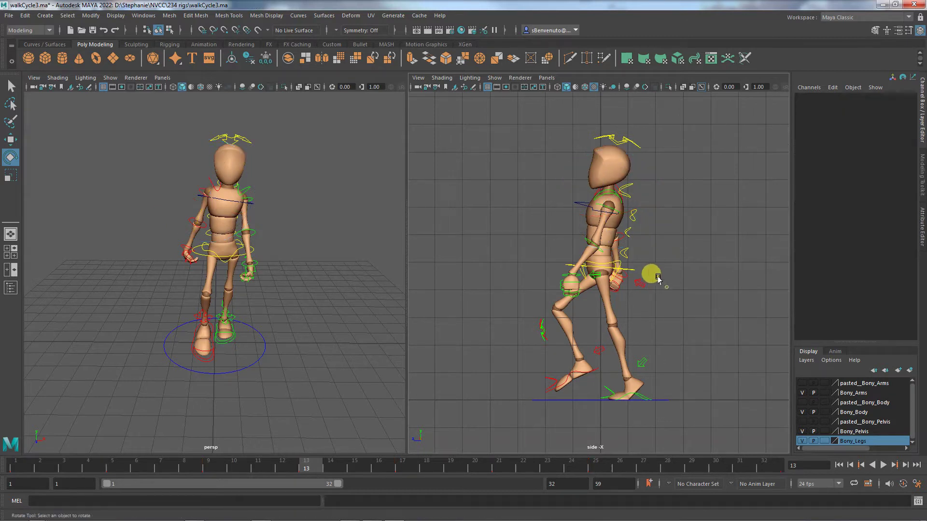
left_click(628, 232)
left_click_drag(629, 231, 650, 227)
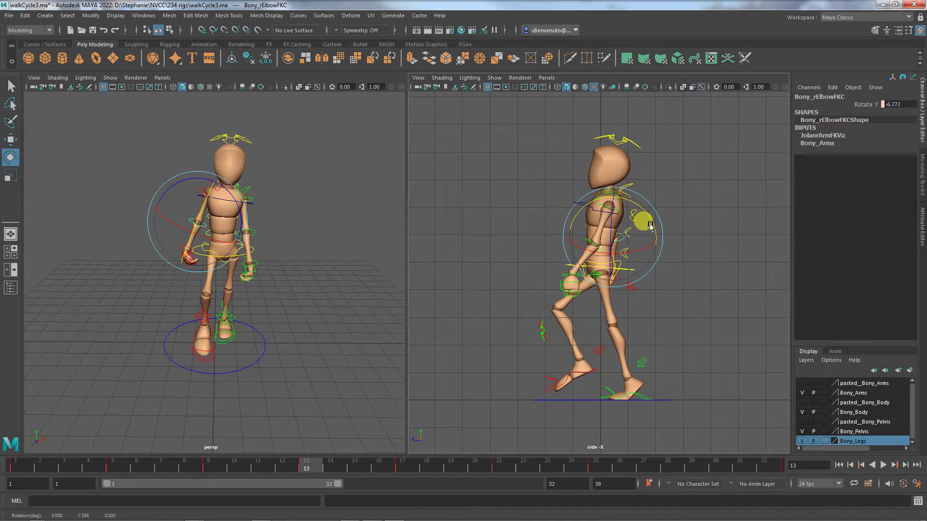
left_click(164, 153)
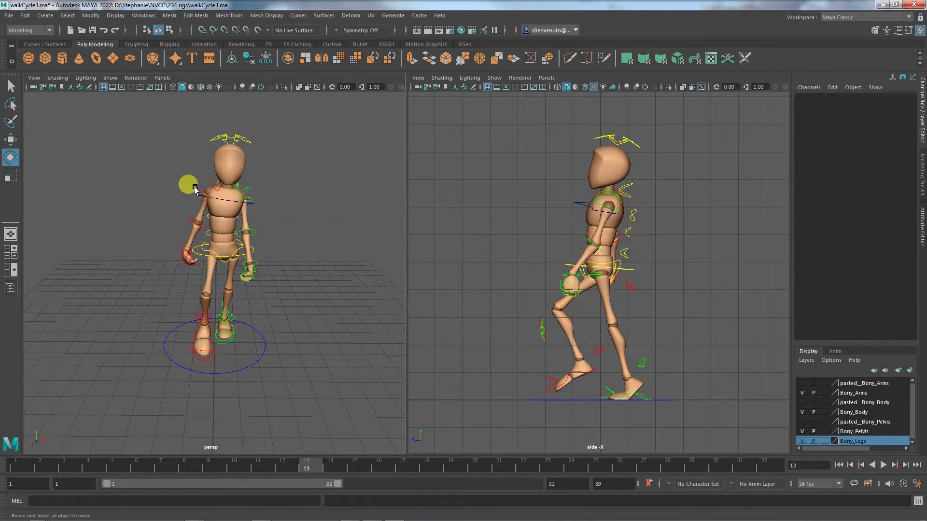
left_click(191, 182)
left_click_drag(641, 183, 638, 178)
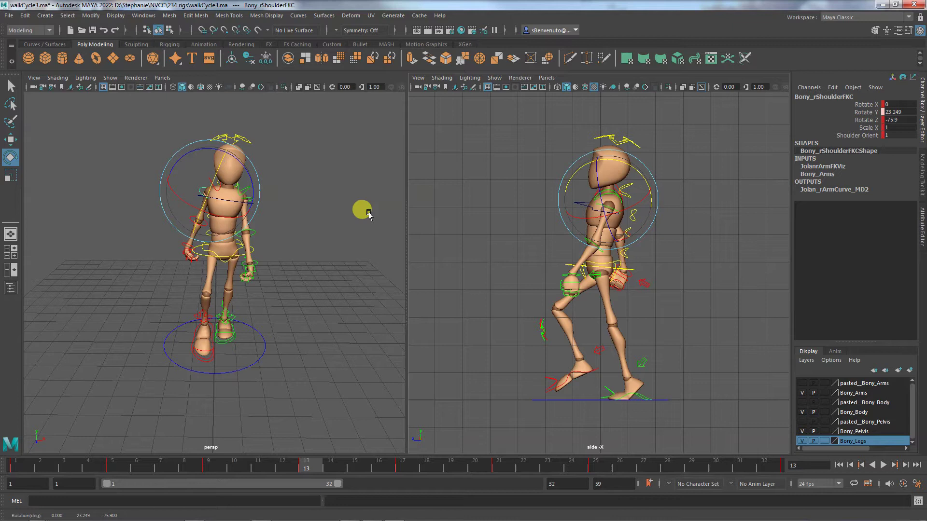
Key the right shoulder, then twist the upper spine further and key it
key("s")
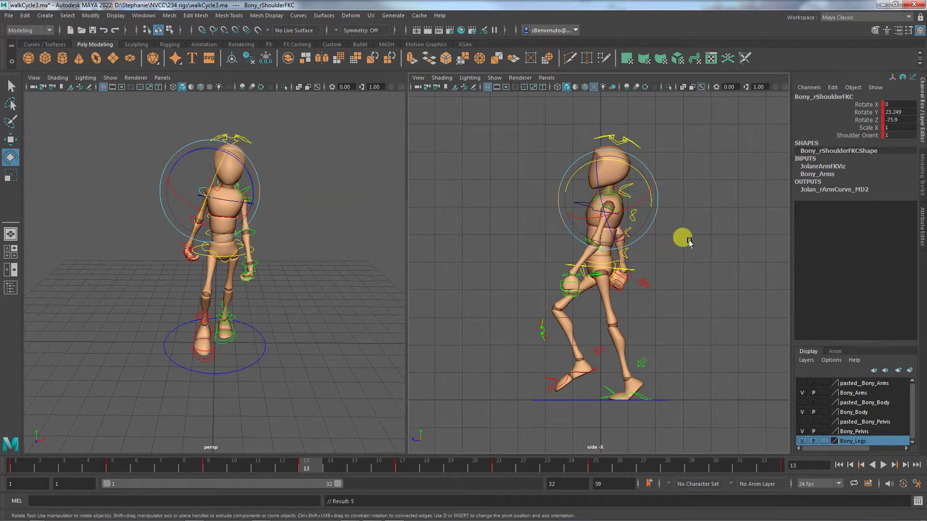
left_click(682, 237)
left_click(633, 213)
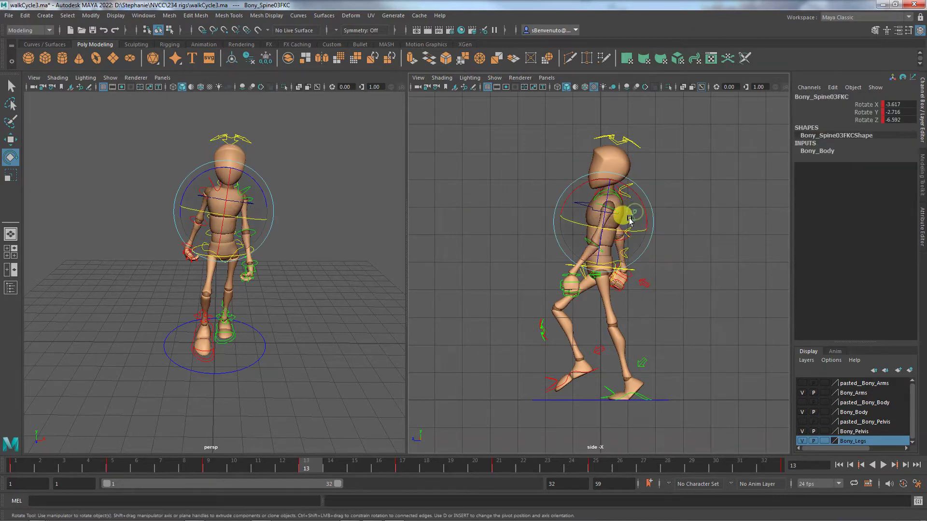
left_click_drag(625, 235, 680, 247)
key("s")
Select the middle spine control, then marquee-select all of Bony's rig controls
left_click(693, 242)
left_click(625, 232)
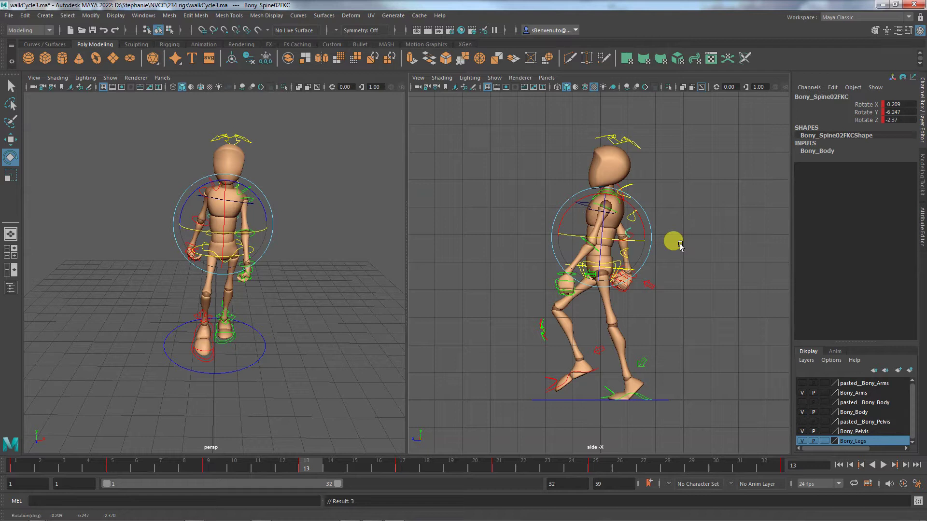
left_click_drag(487, 126, 699, 393)
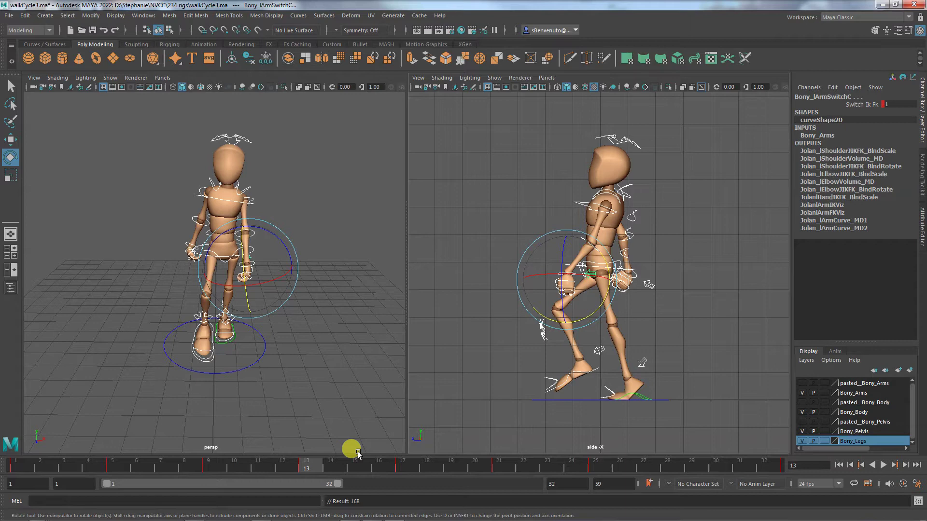
Try tilting the hip root control, then undo the hip rotation
left_click(684, 353)
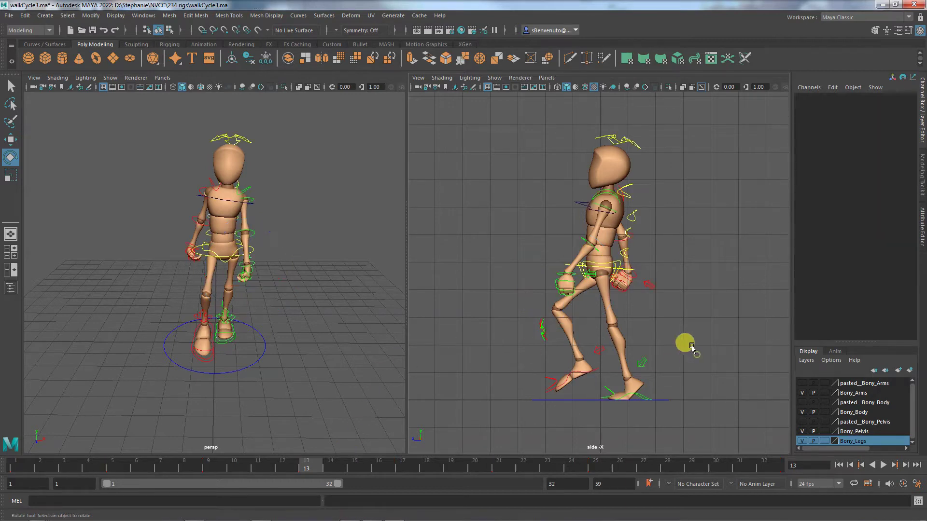
left_click(611, 267)
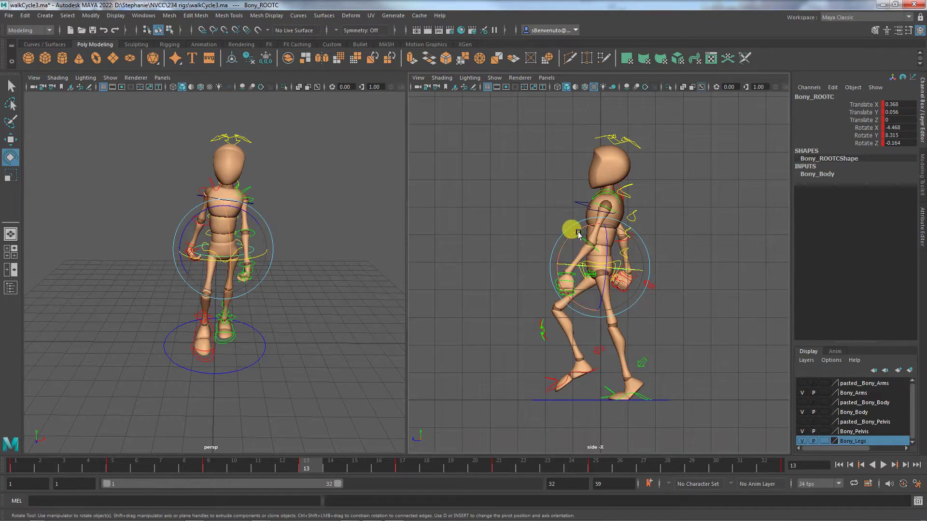
mouse_move(575, 230)
left_mouse_down()
mouse_move(557, 238)
mouse_move(564, 243)
left_mouse_up()
key("ctrl+z")
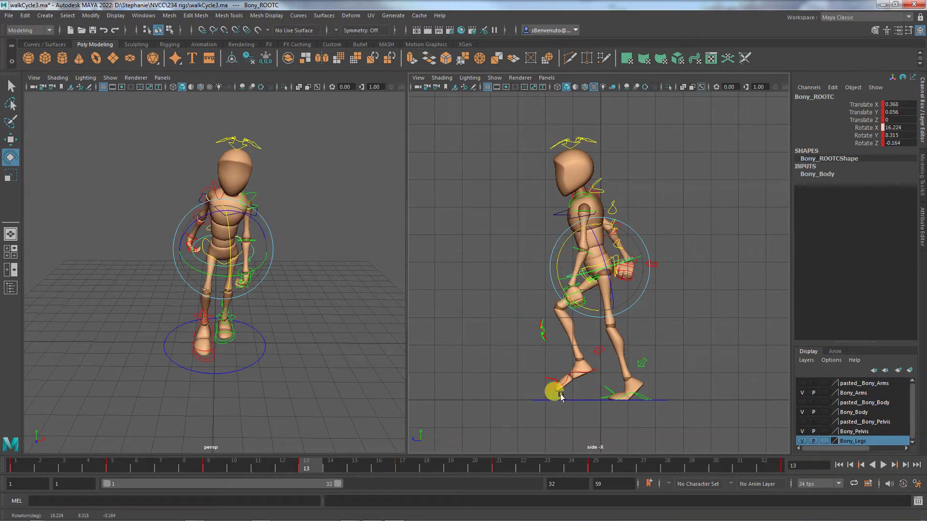
key("ctrl+z")
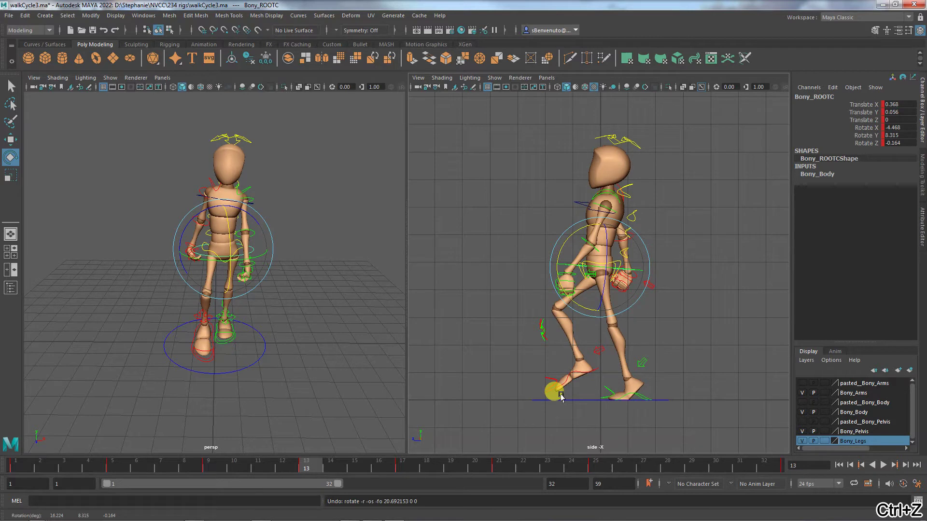
Slide the left foot slightly along Z, select all rig controls, and check the pose
left_click(644, 395)
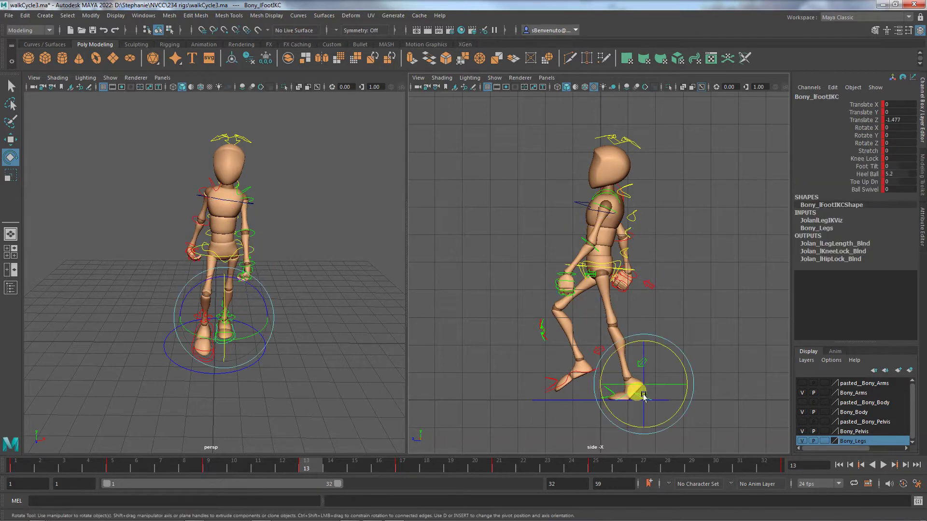
key("w")
left_click_drag(628, 385, 626, 390)
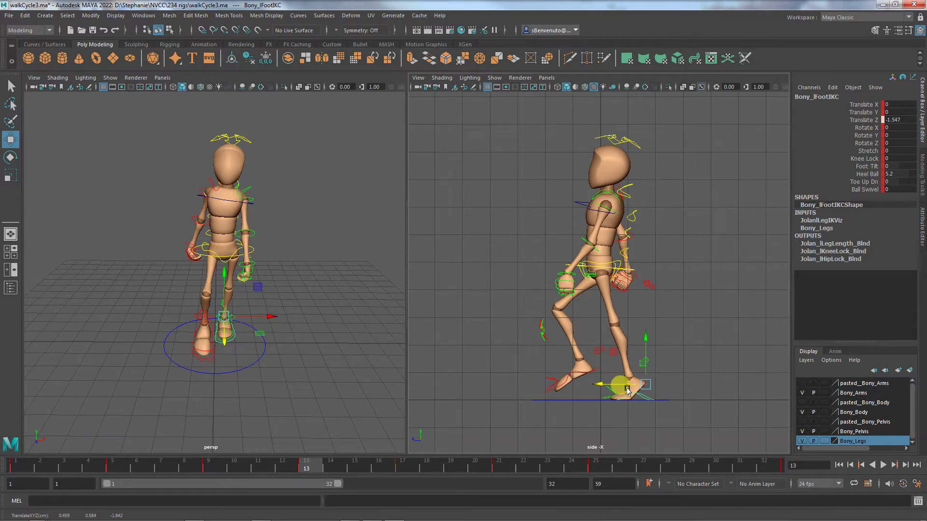
left_click_drag(491, 164, 688, 393)
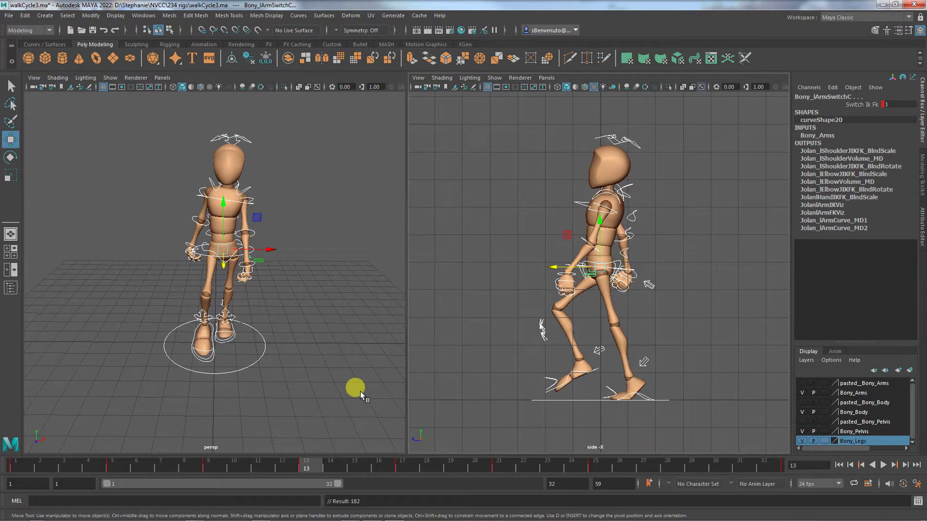
mouse_move(360, 391)
left_mouse_down("alt")
mouse_move(247, 385)
mouse_move(356, 393)
left_mouse_up("alt")
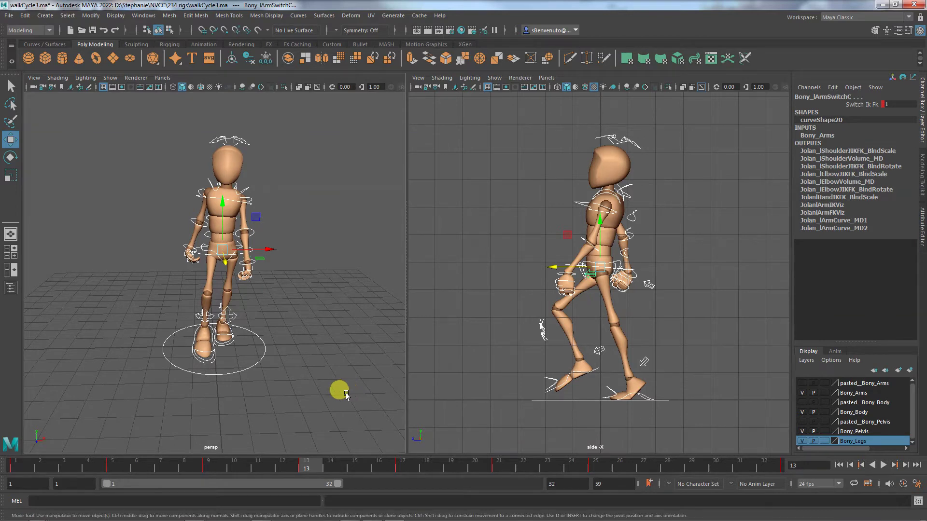
At frame 1, move Bony's left foot IK control sideways to Translate X 0.15
left_click(12, 467)
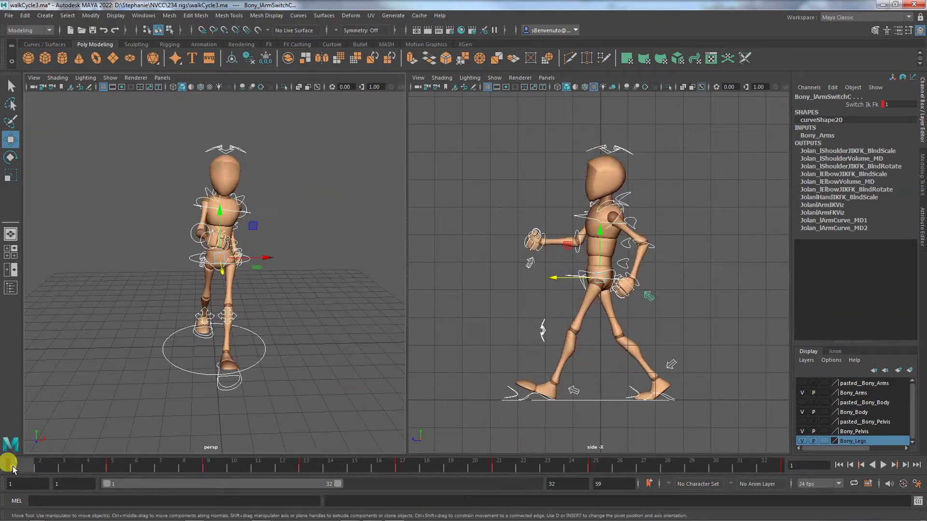
left_click(242, 386)
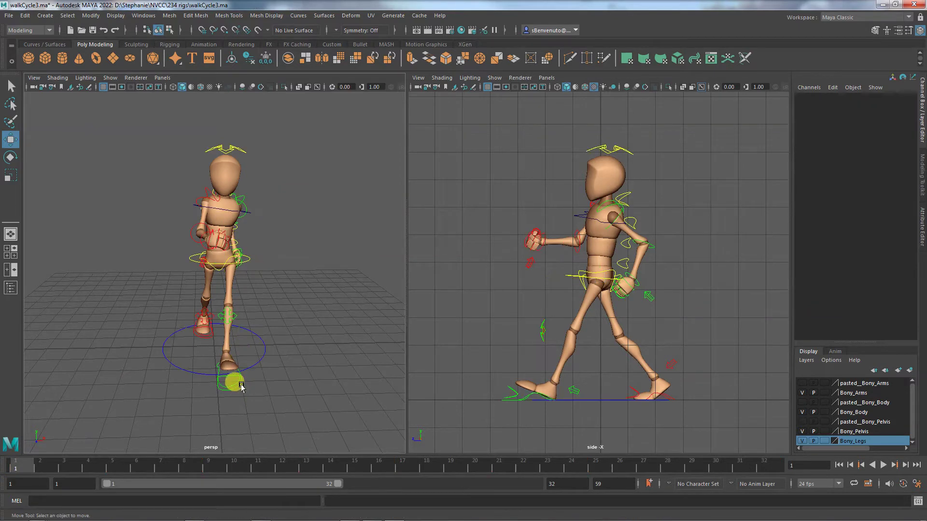
left_click(242, 386)
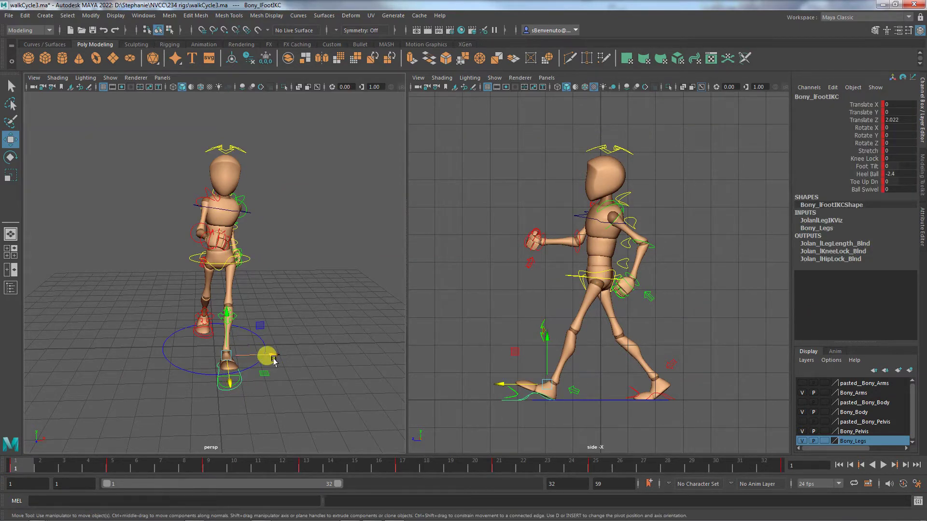
left_click_drag(273, 358, 278, 358)
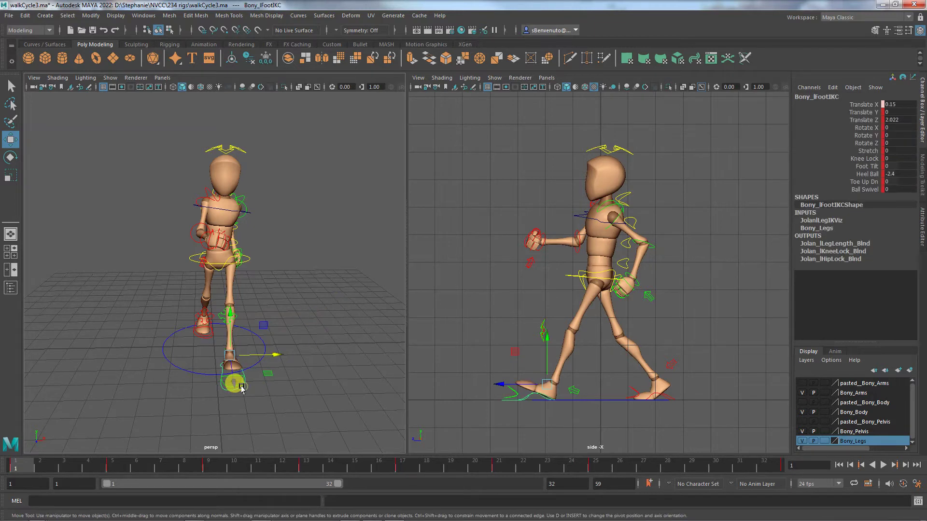
Copy the left foot's Translate X 0.15 and key it at frames 5 and 9
double_click(909, 104)
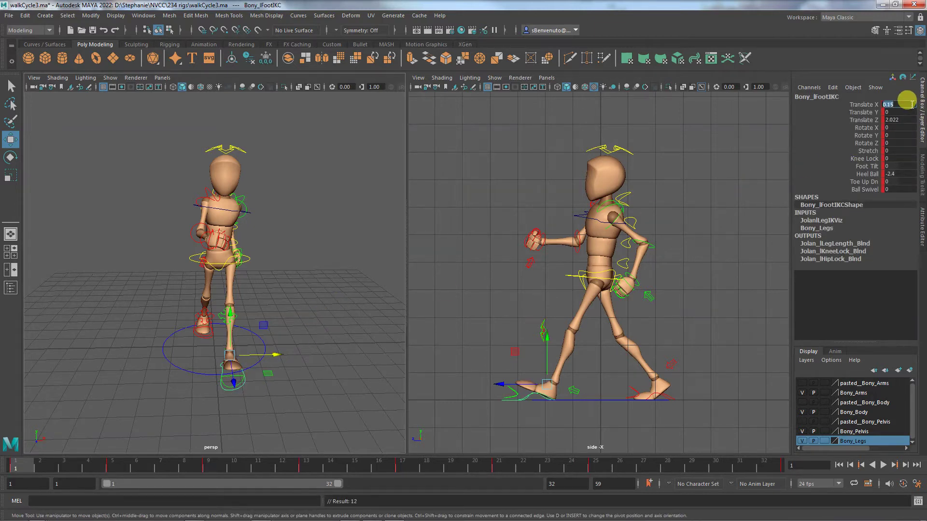
key("ctrl+c")
left_click(107, 467)
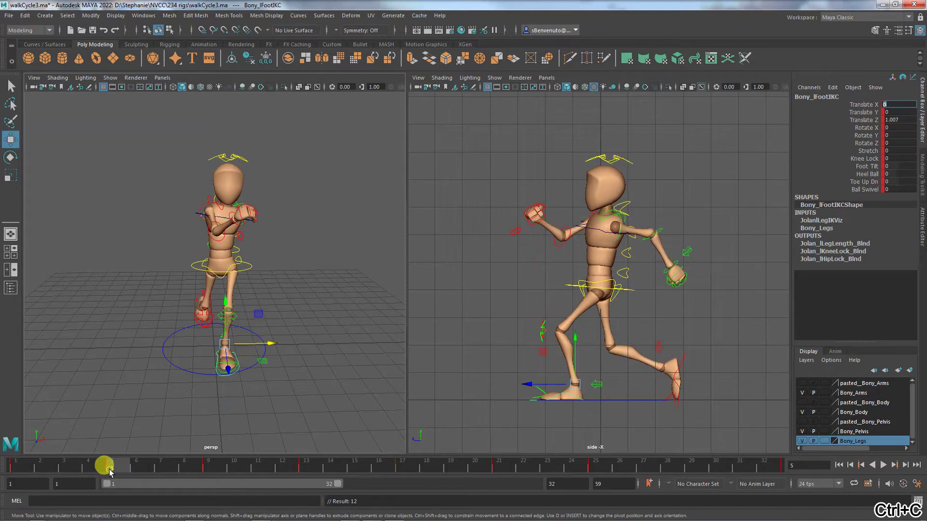
key("ctrl+v")
left_click(857, 105)
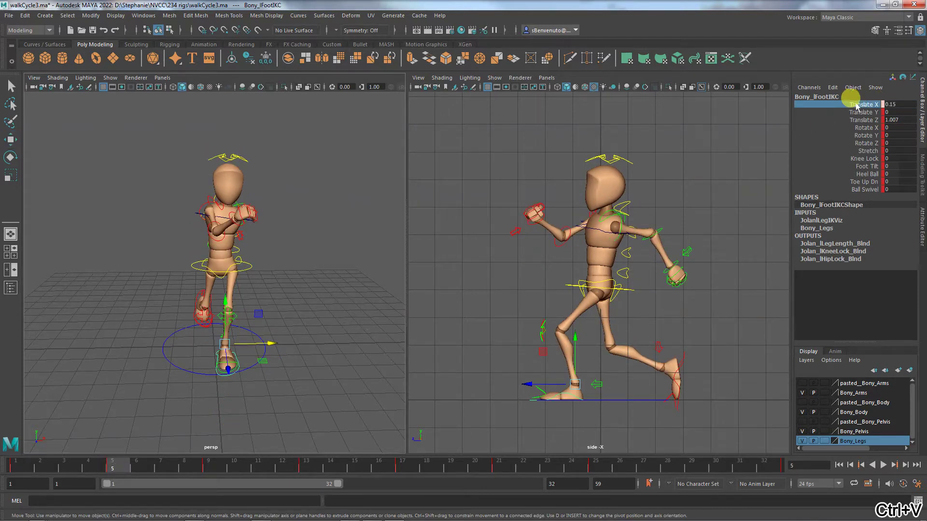
right_click(856, 107)
left_click(854, 119)
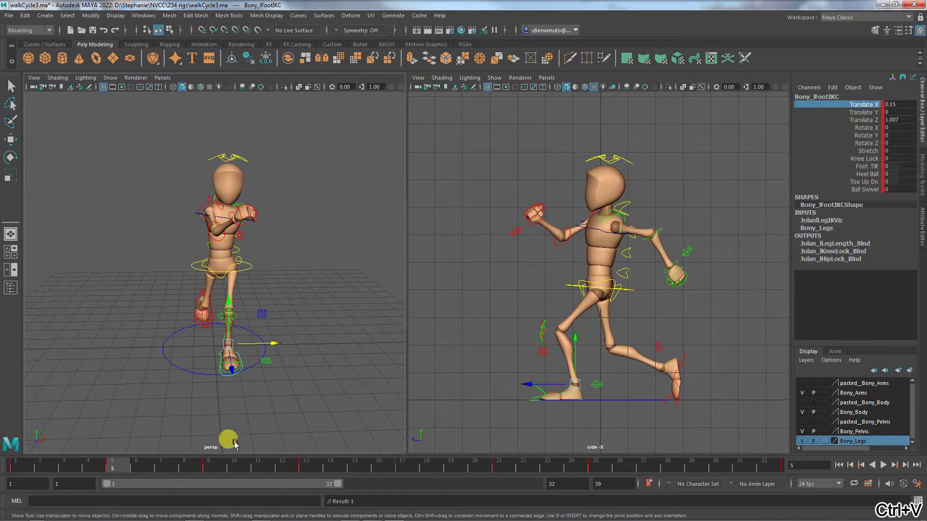
left_click(208, 467)
double_click(897, 104)
key("ctrl+v")
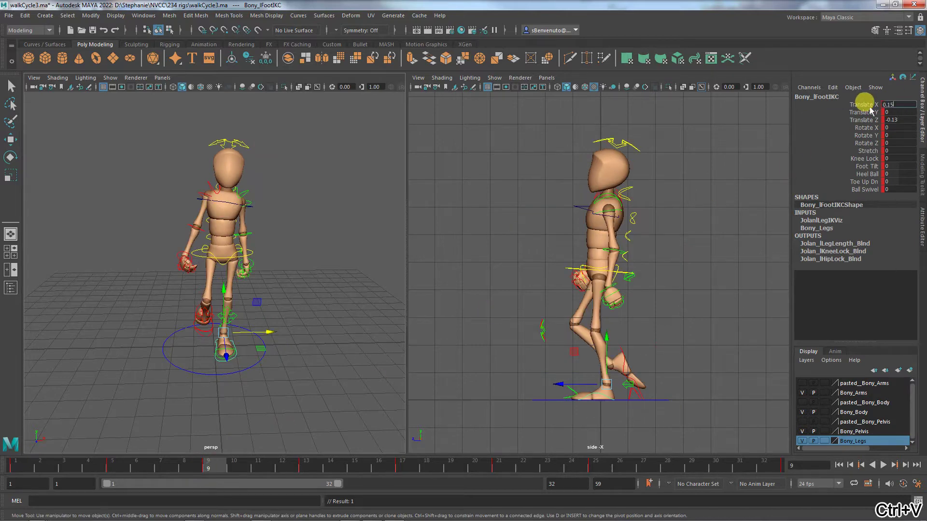
left_click(864, 105)
right_click(862, 106)
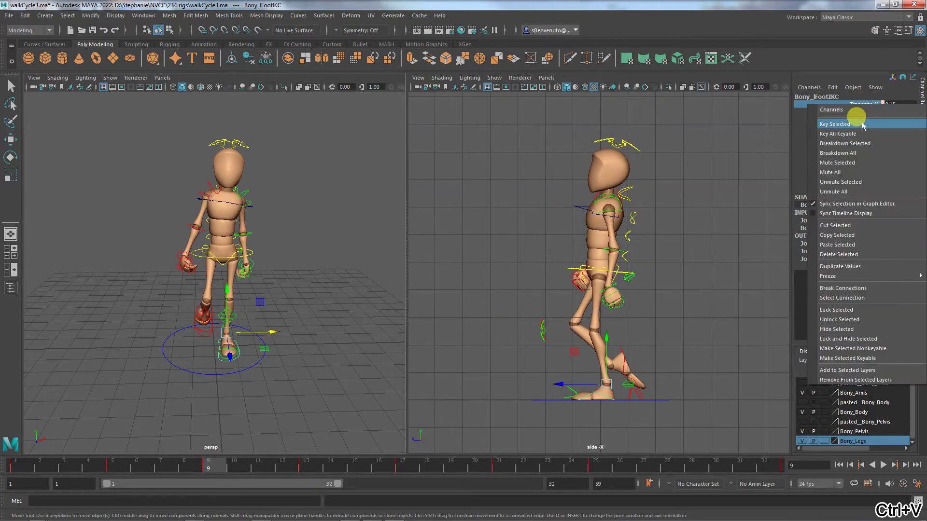
left_click(862, 125)
Paste and key left foot Translate X 0.15 at frames 13 and 17
left_click(304, 468)
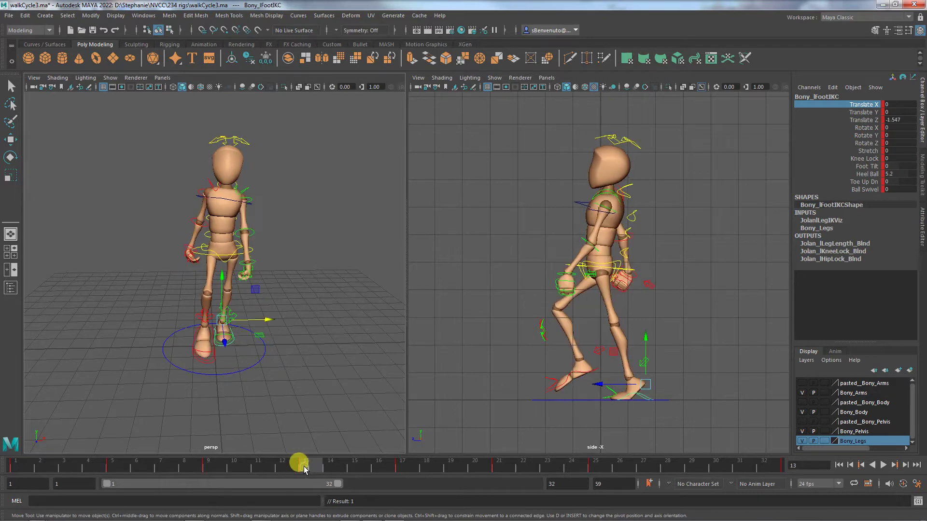
double_click(903, 105)
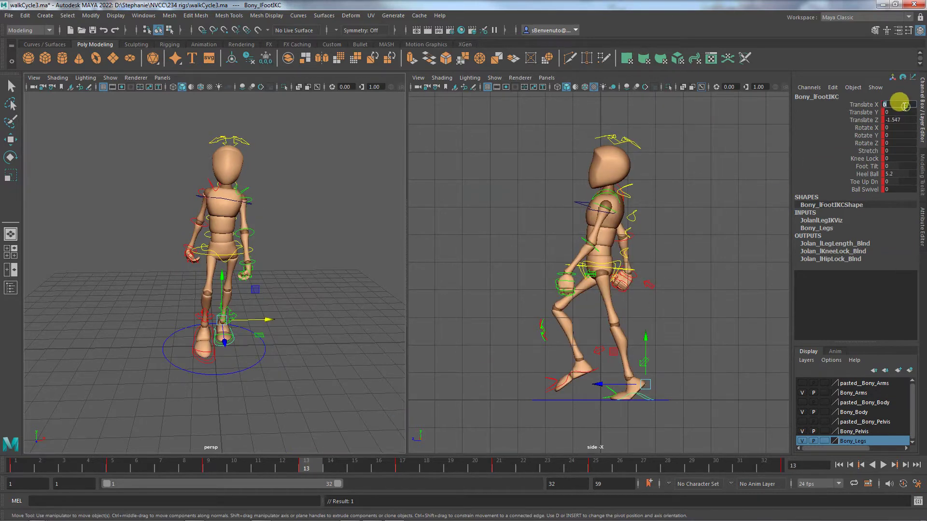
key("ctrl+v")
right_click(861, 105)
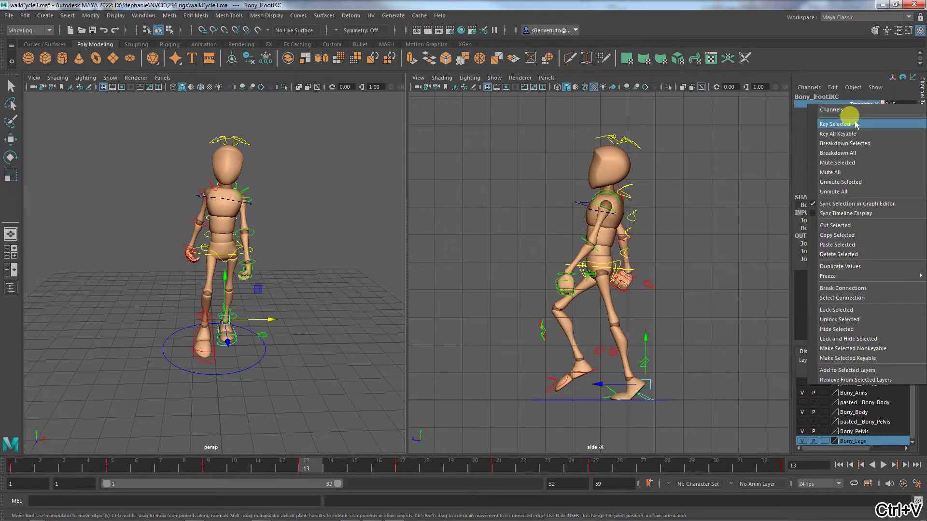
left_click(853, 121)
left_click(397, 467)
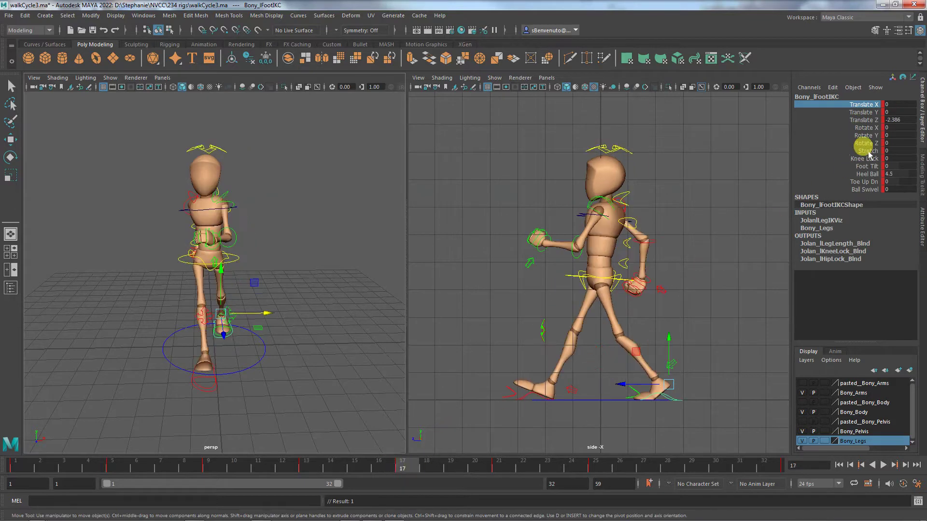
double_click(903, 105)
key("ctrl+v")
left_click(862, 105)
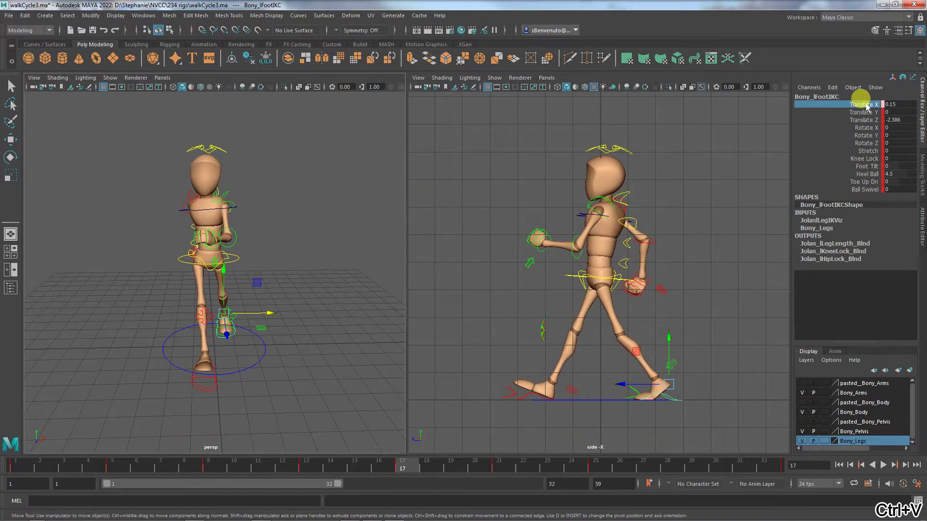
right_click(862, 105)
left_click(854, 124)
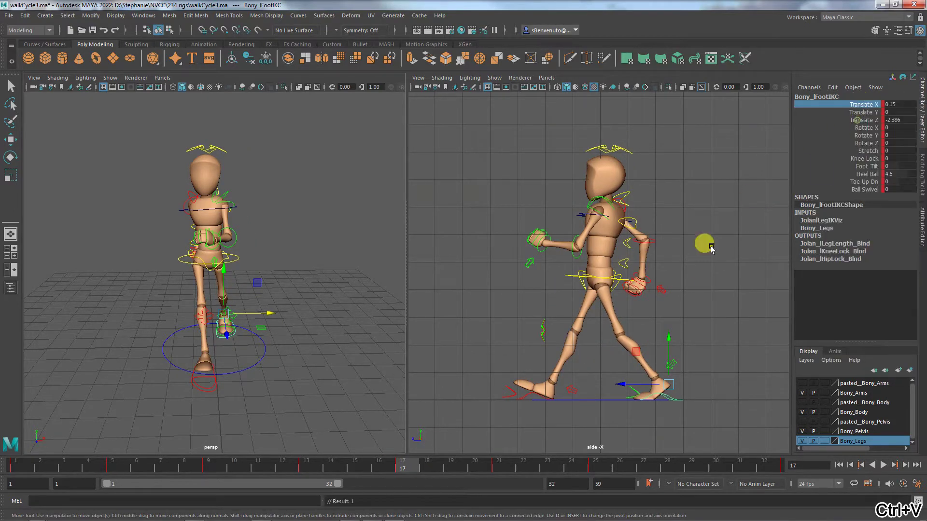
Key left foot Translate X 0.15 at frames 21 and 25, then select the right foot IK control
left_click(498, 465)
double_click(896, 104)
key("ctrl+v")
left_click(857, 104)
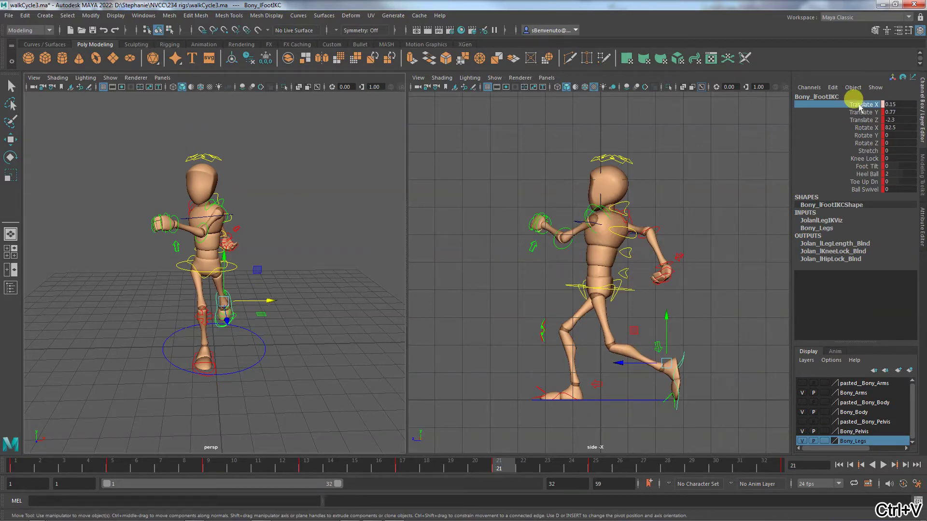
right_click(857, 104)
left_click(853, 125)
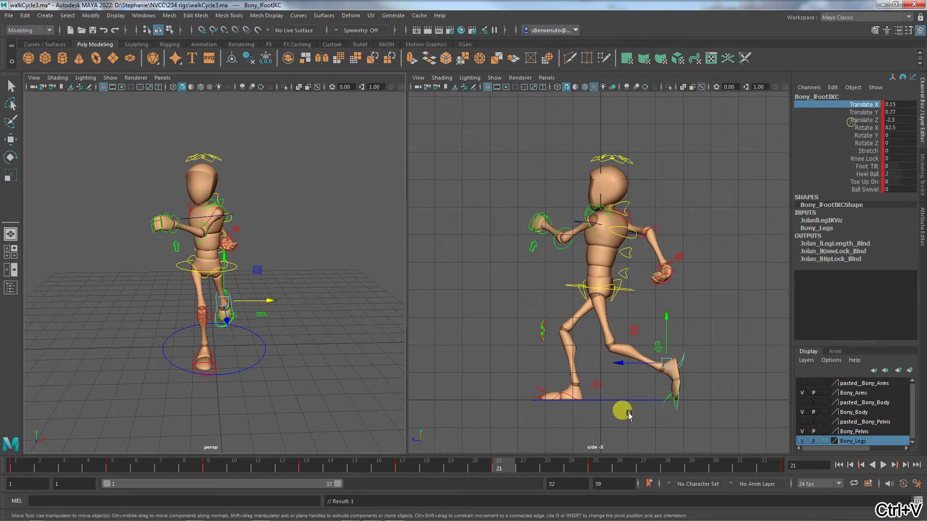
left_click(595, 466)
double_click(897, 104)
key("ctrl+v")
left_click(871, 104)
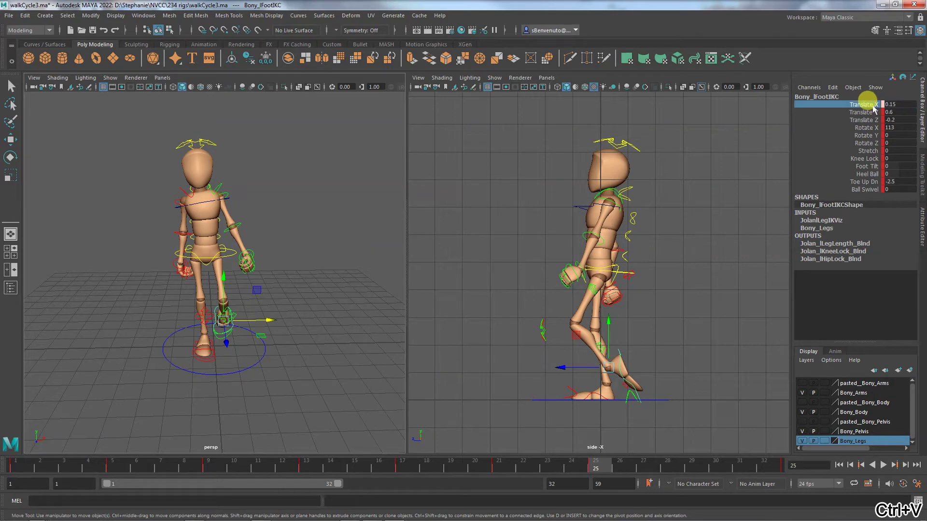
right_click(872, 107)
left_click(834, 125)
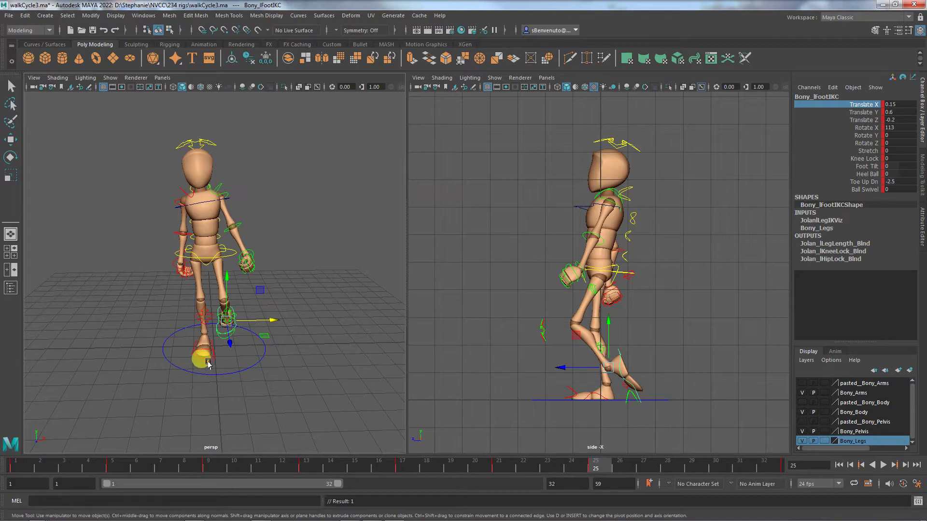
left_click(216, 366)
Set Bony_rFootIKC Translate X to -0.15, key it at frame 25, and copy the value
double_click(896, 105)
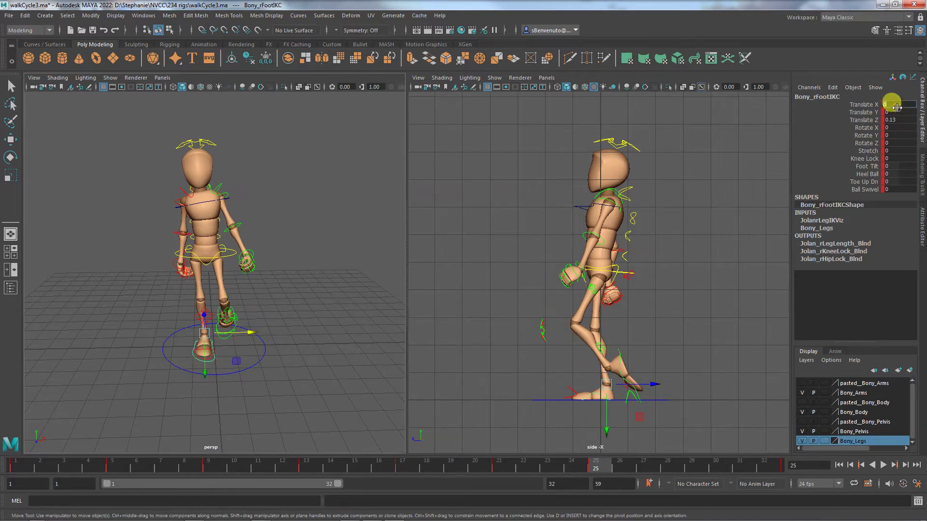
type("0.15")
key("Return")
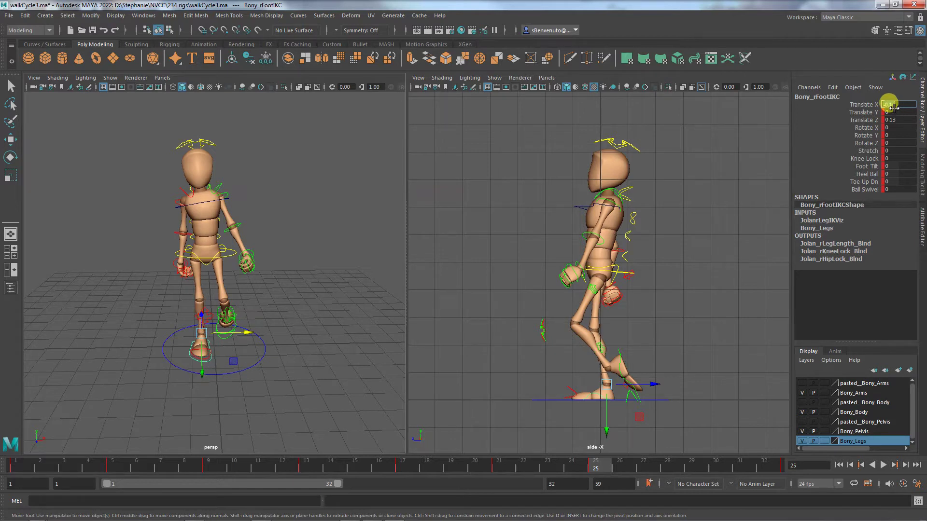
left_click(866, 104)
right_click(864, 105)
left_click(856, 124)
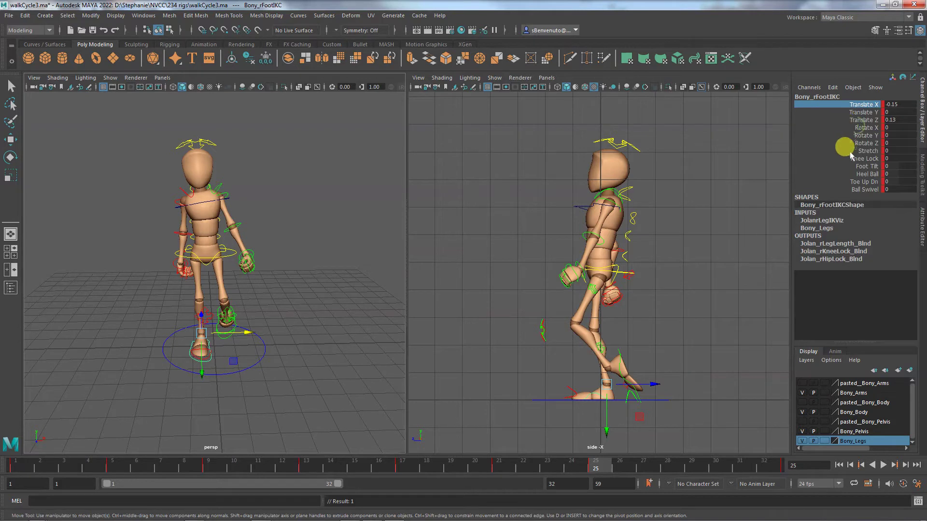
double_click(904, 105)
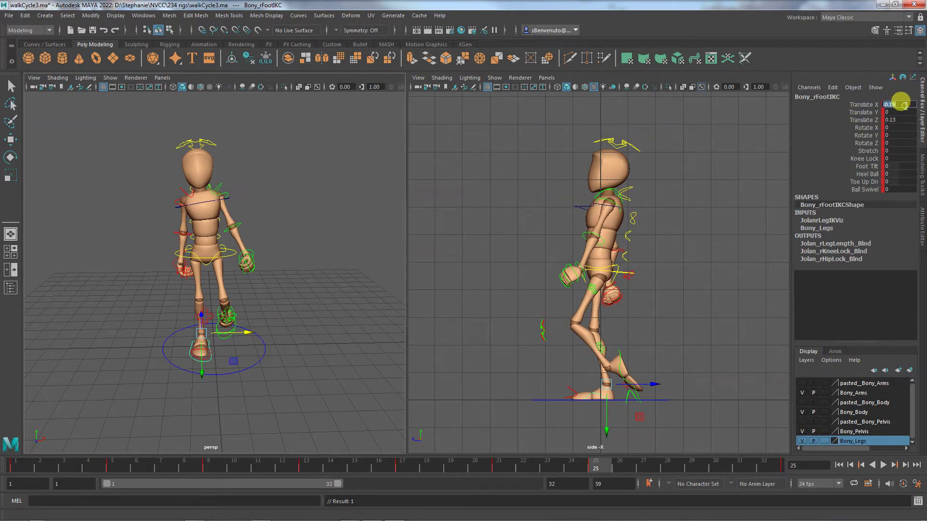
key("ctrl+c")
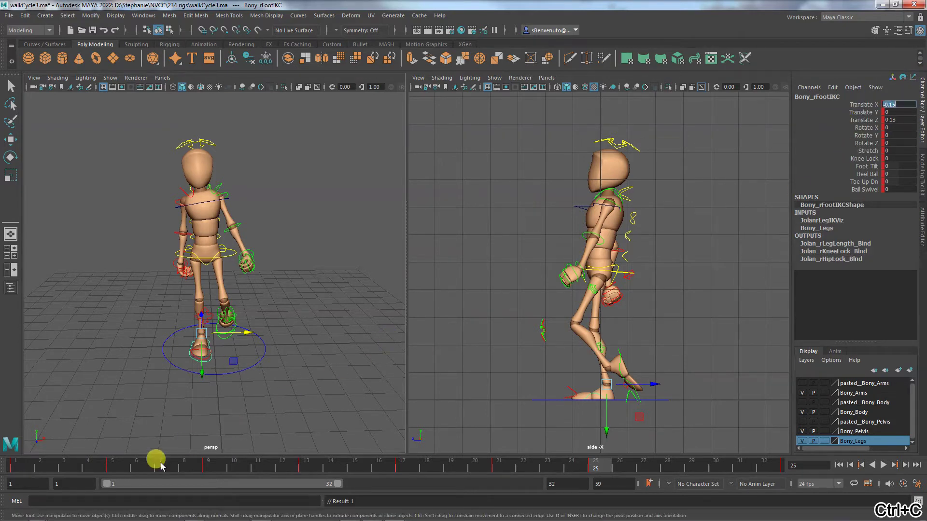
Paste and key the right foot's Translate X -0.15 at frames 1 and 5
left_click(16, 465)
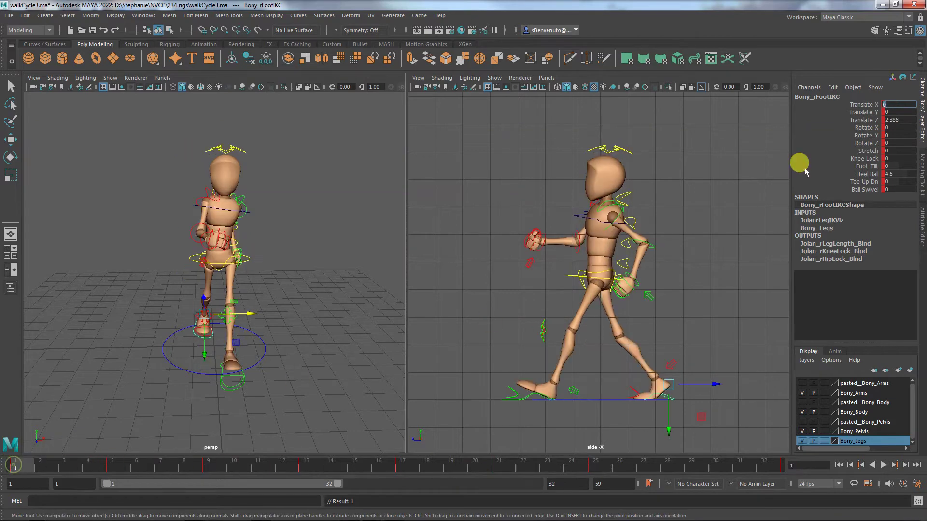
key("ctrl+v")
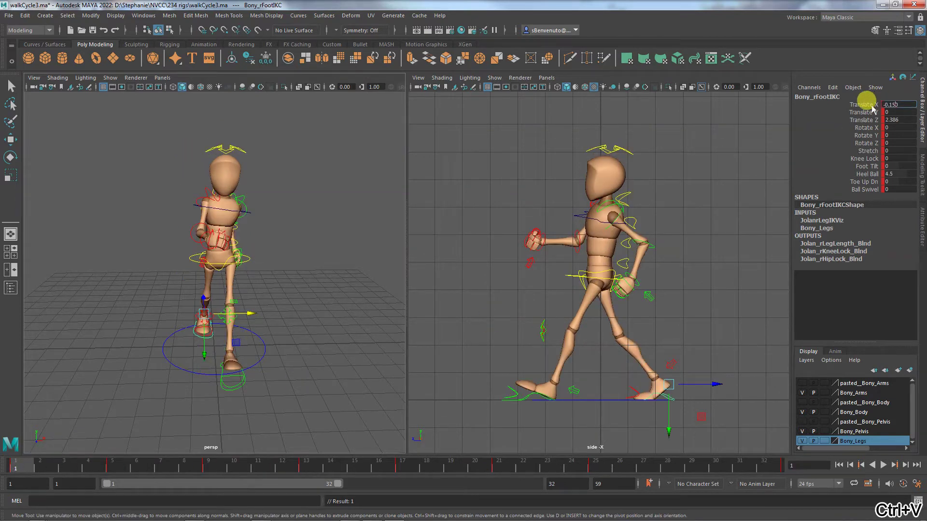
key("Return")
right_click(869, 104)
left_click(862, 123)
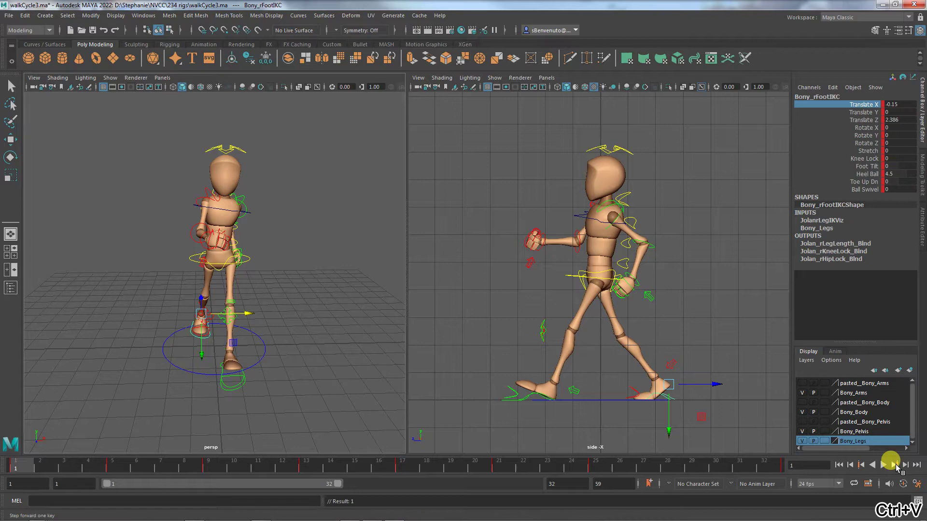
left_click(894, 465)
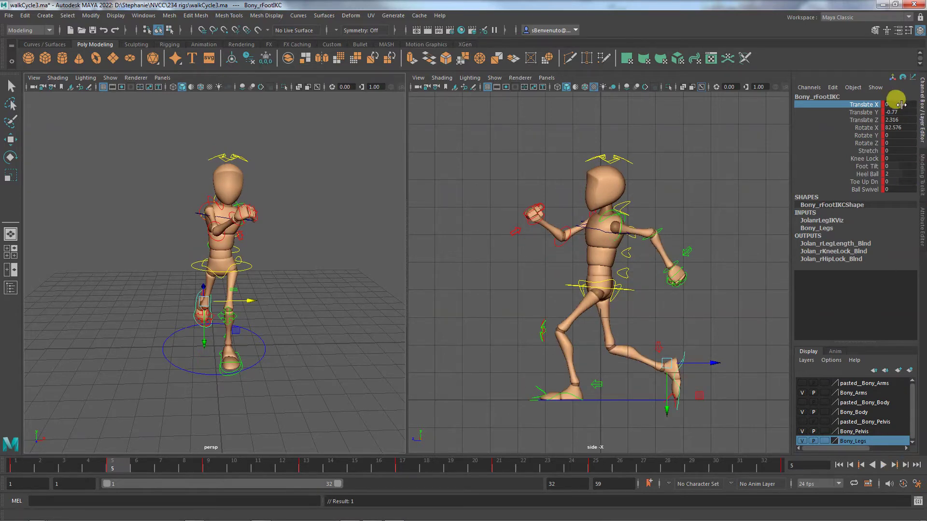
key("ctrl+v")
right_click(869, 102)
left_click(878, 203)
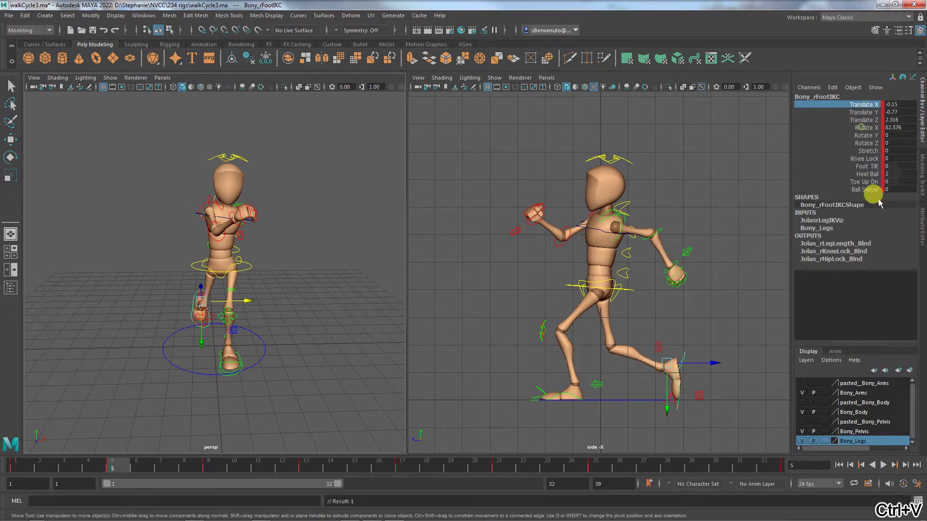
Paste and key the right foot's Translate X -0.15 at frames 9, 13 and 17
left_click(894, 466)
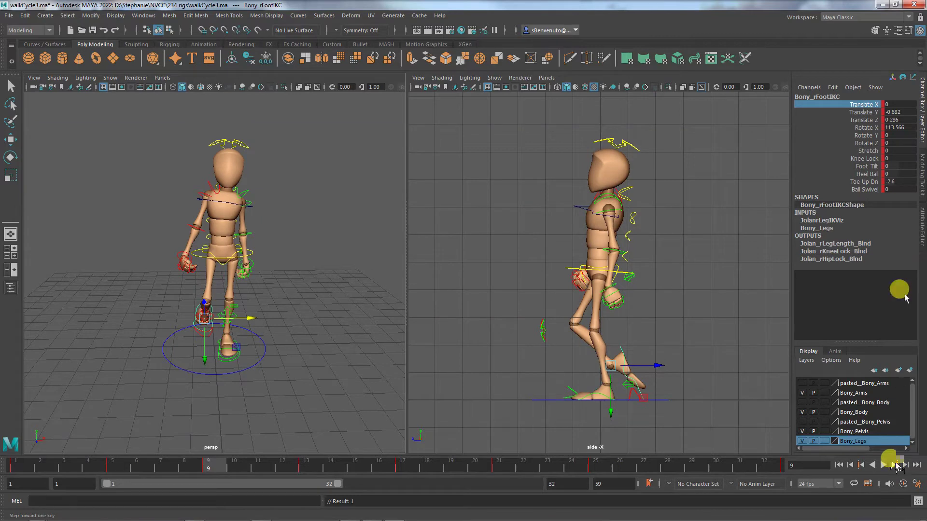
key("ctrl+v")
right_click(893, 99)
left_click(865, 127)
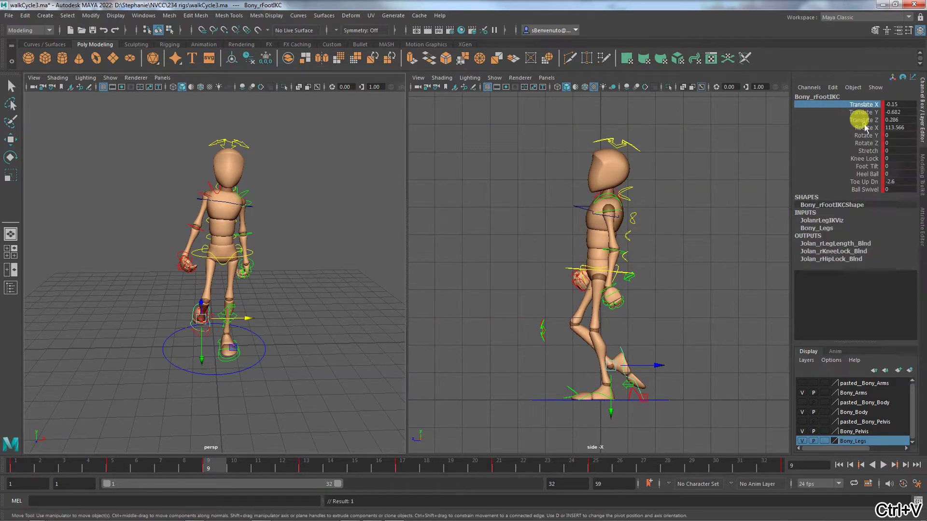
left_click(894, 466)
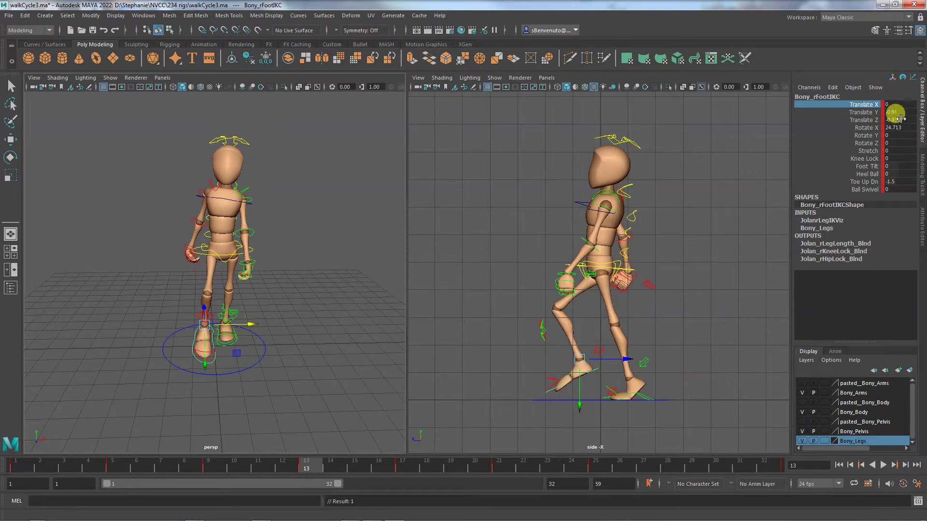
key("ctrl+v")
right_click(893, 103)
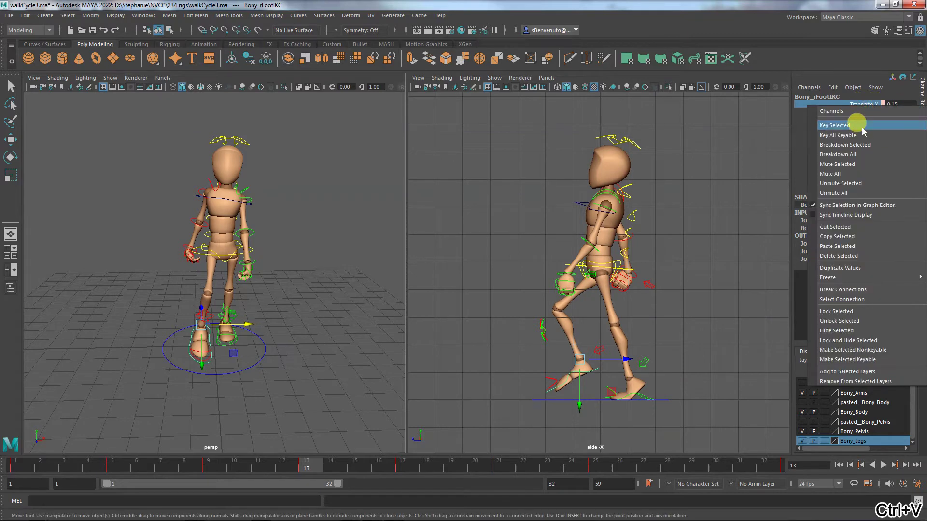
left_click(862, 129)
left_click(401, 466)
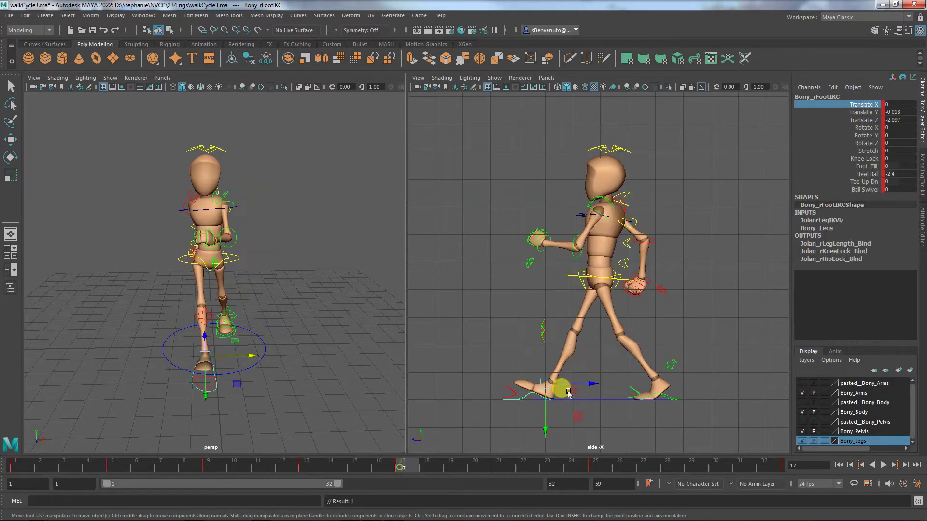
left_click(888, 104)
key("ctrl+v")
right_click(865, 103)
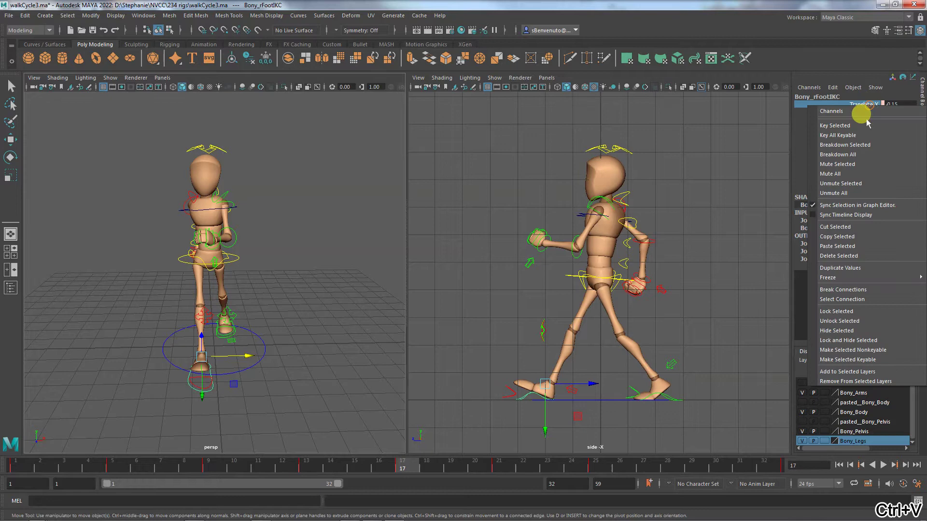
left_click(866, 125)
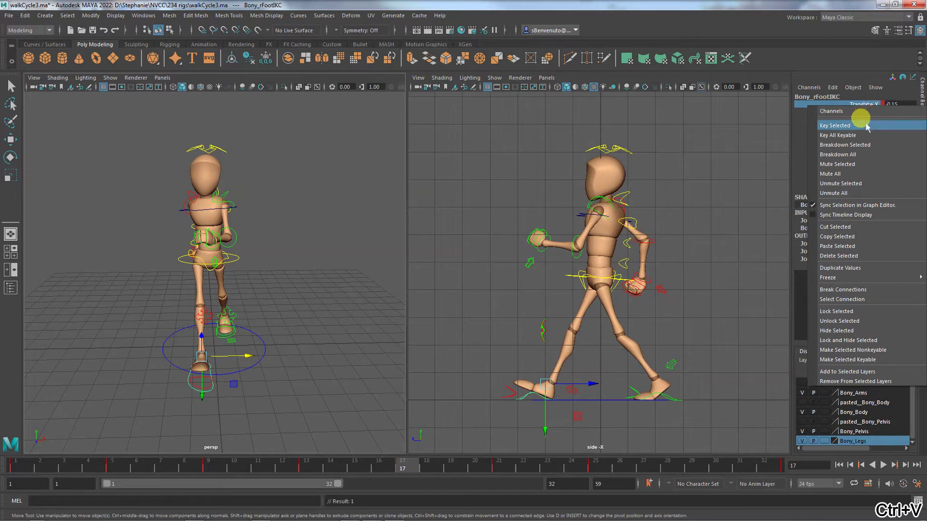
Paste and key the right foot's Translate X -0.15 at frame 21, then return to frame 1
left_click(494, 470)
left_click(904, 105)
key("ctrl+v")
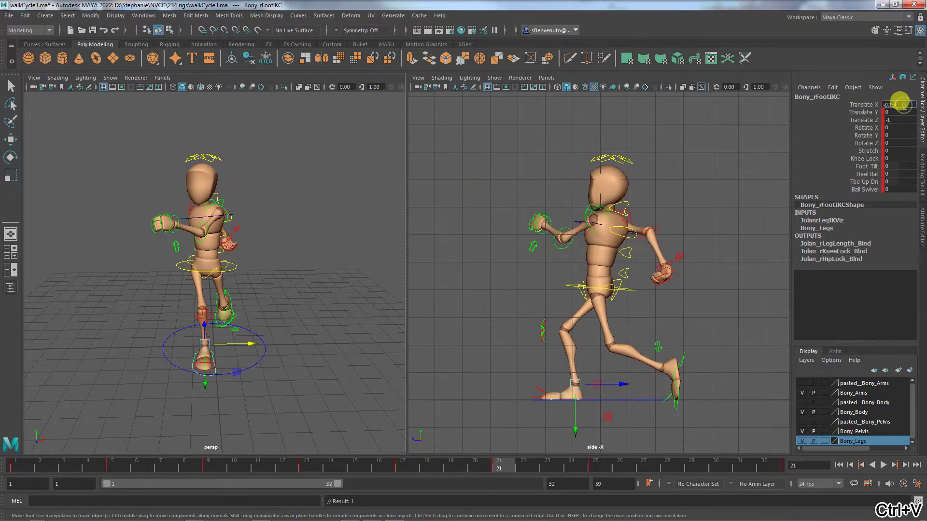
left_click(864, 104)
right_click(861, 103)
left_click(864, 122)
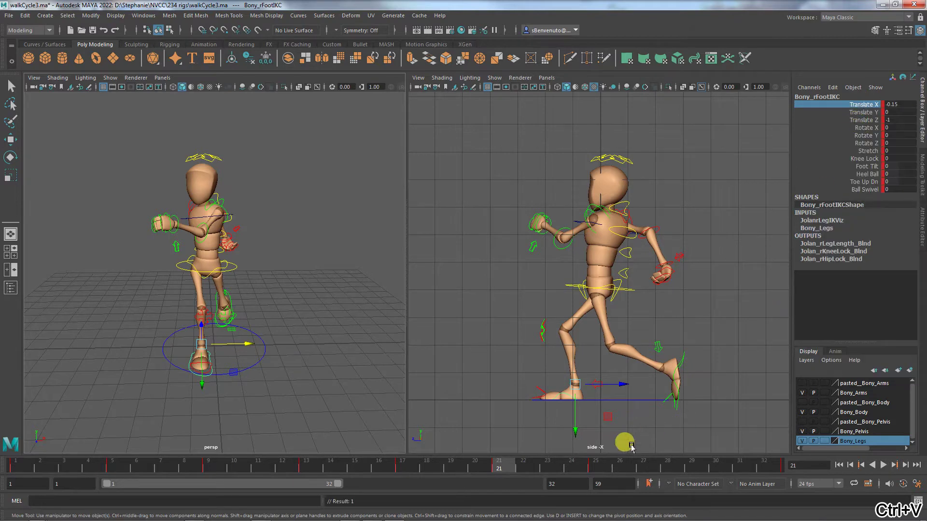
left_click(593, 465)
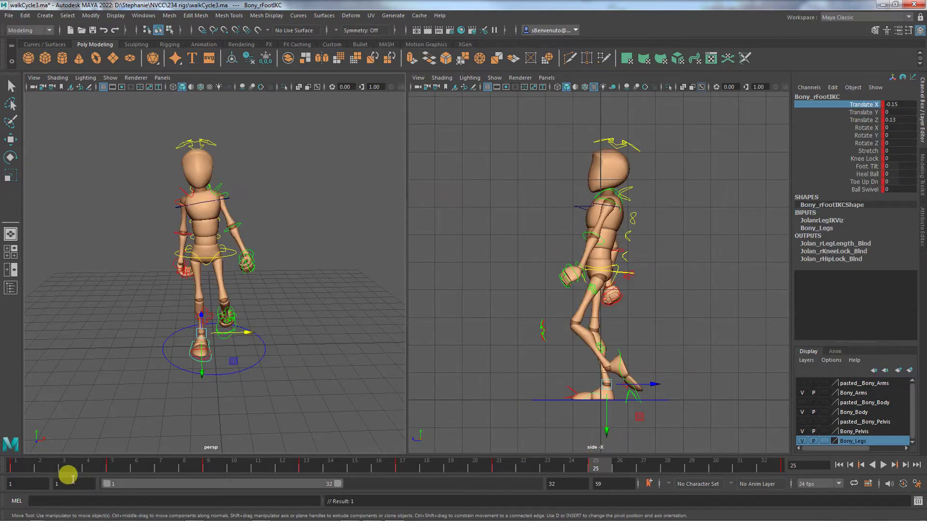
left_click(15, 464)
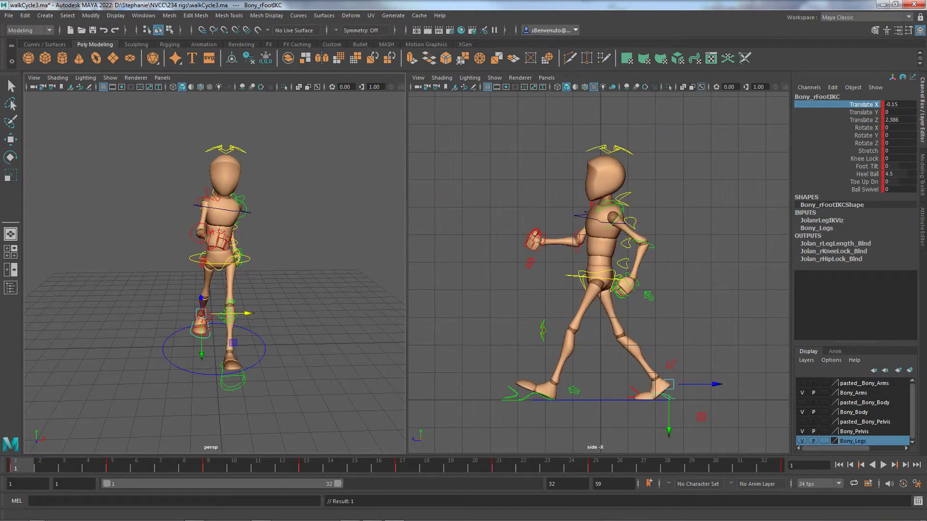
Scrub frames 1–17 to review the foot offset, then marquee-select all rig controls at frame 13
left_click_drag(13, 466, 319, 452)
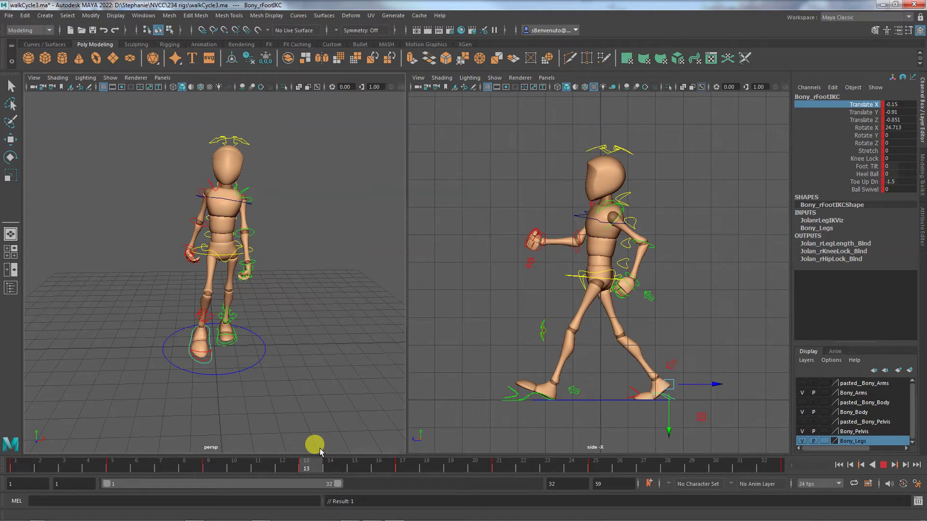
left_click_drag(323, 451, 306, 461)
key("w")
left_click(245, 385)
left_click_drag(112, 102, 337, 409)
Set the Animation preference Default out tangent to Stepped and save the preferences
left_click(143, 16)
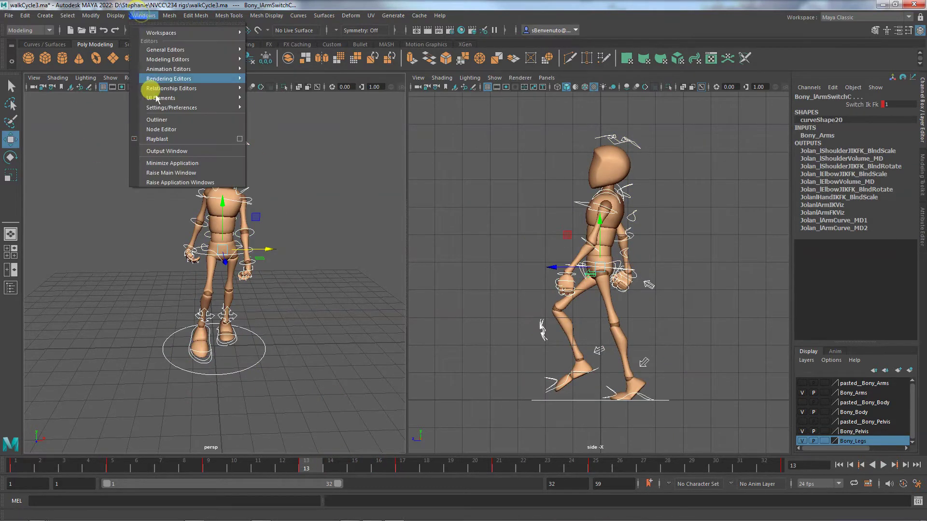
mouse_move(162, 110)
left_click(292, 116)
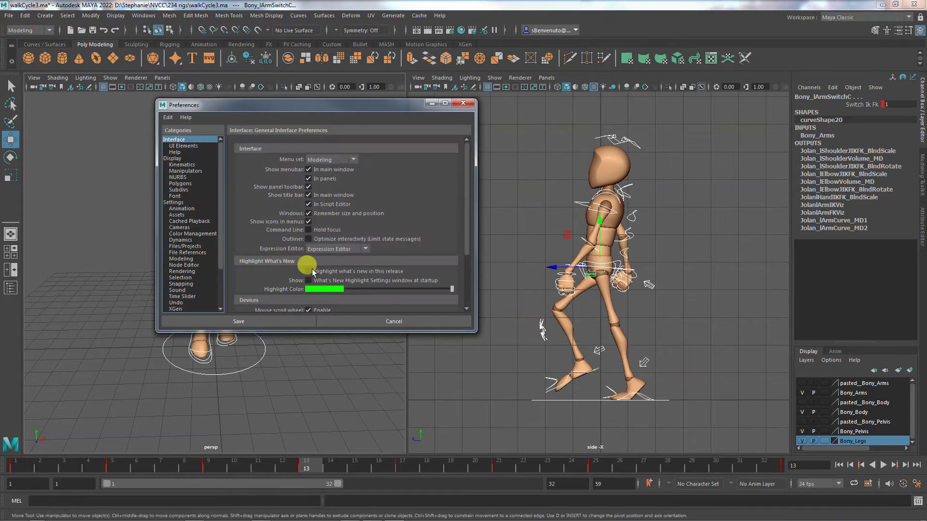
scroll(290, 261, "down", 3)
left_click(184, 208)
scroll(321, 245, "down", 3)
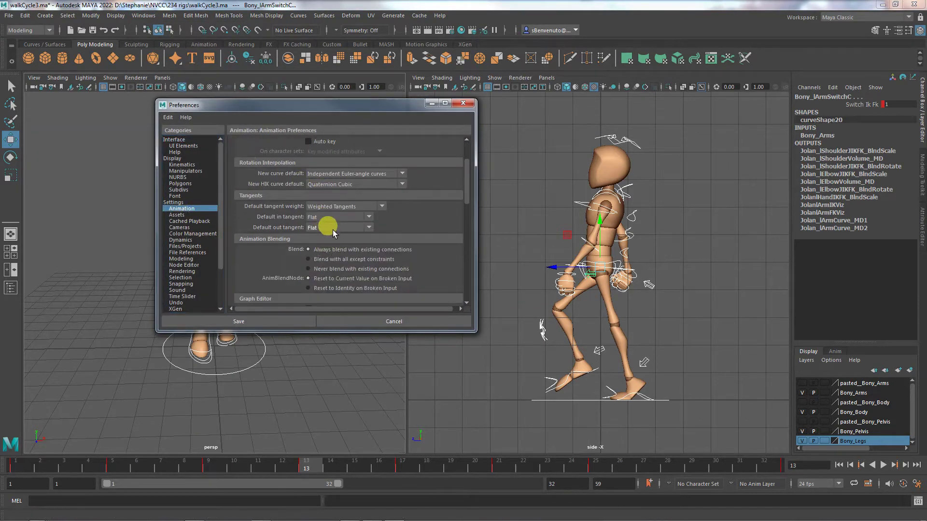
left_click(333, 227)
left_click(317, 277)
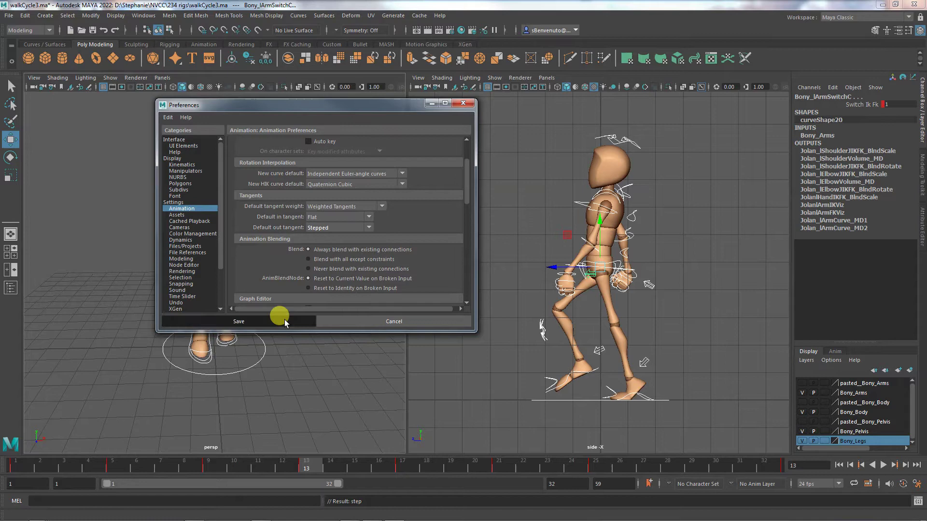
left_click(260, 321)
In the Graph Editor, make the keys at frames 13 and 17 stepped tangents
left_click(143, 15)
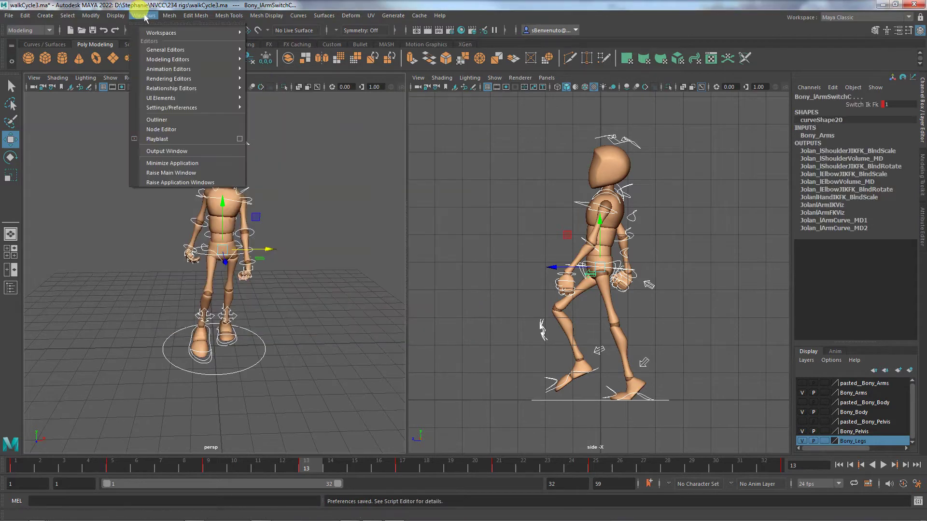
mouse_move(165, 99)
mouse_move(163, 69)
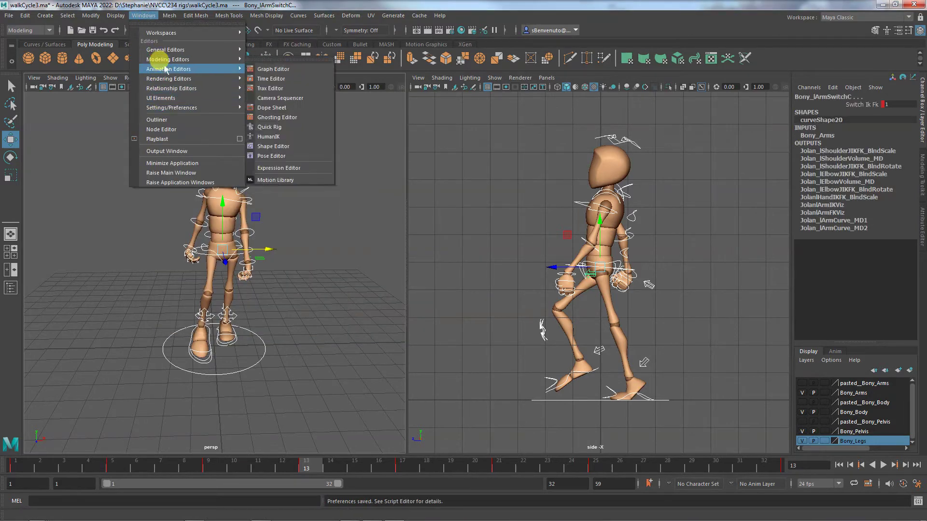
left_click(288, 73)
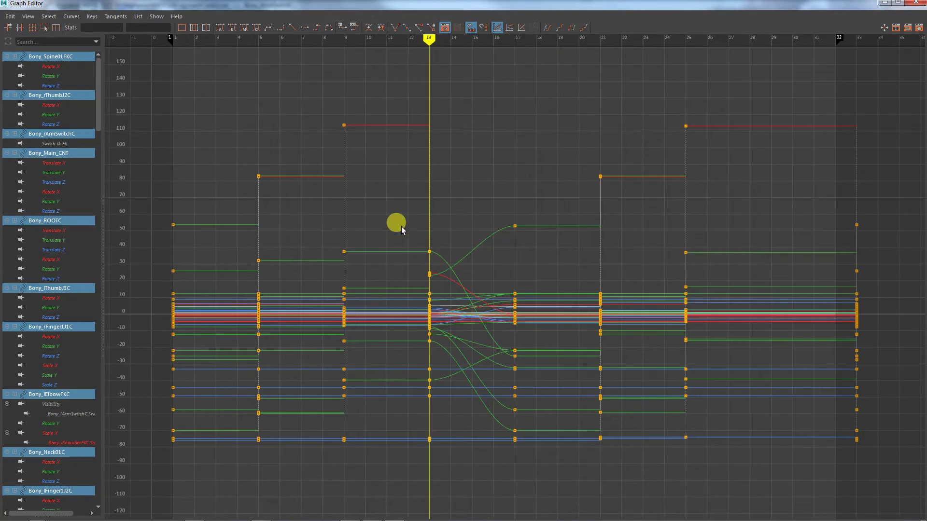
left_click_drag(401, 97, 541, 511)
left_click(317, 28)
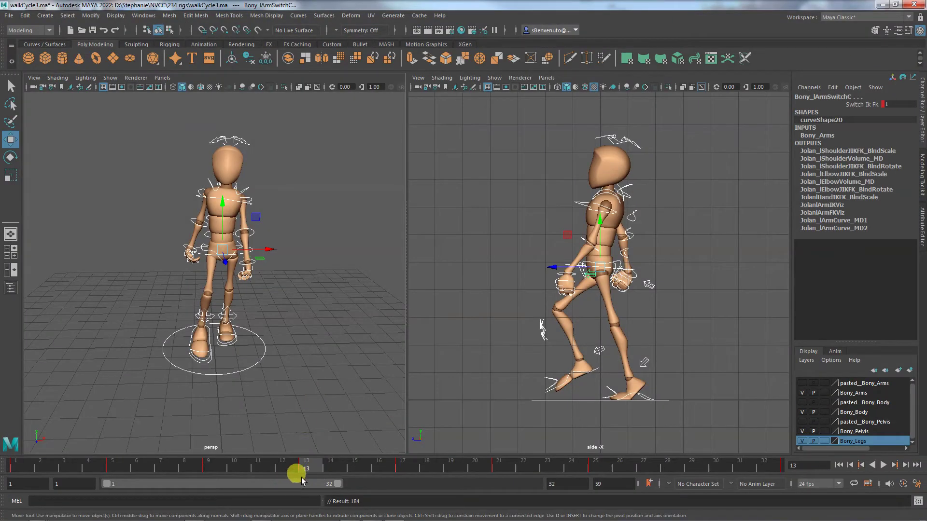
Move Bony_ROOTC along X and slide its Translate X to 0 at frame 13
left_click_drag(262, 468, 210, 469)
mouse_move(288, 475)
left_mouse_down()
mouse_move(401, 466)
mouse_move(300, 464)
left_mouse_up()
left_click(290, 261)
left_click(264, 250)
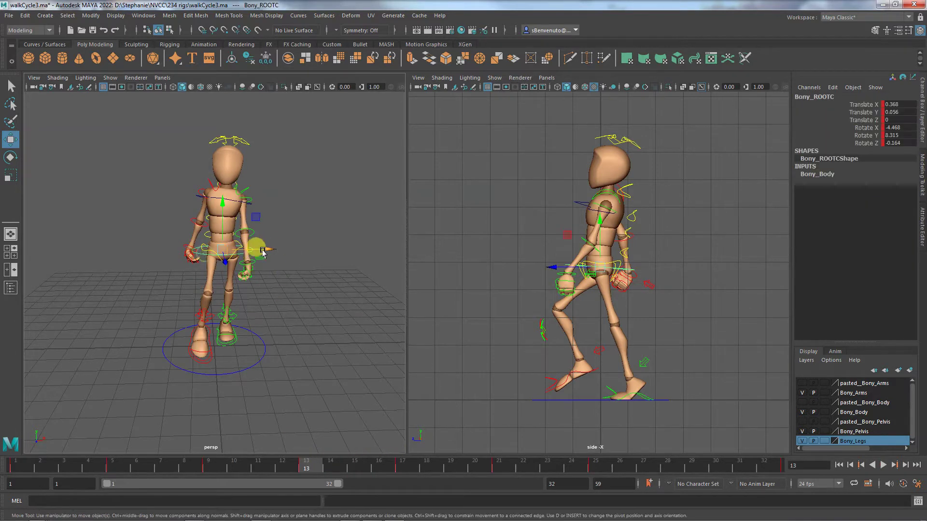
left_click_drag(265, 250, 251, 249)
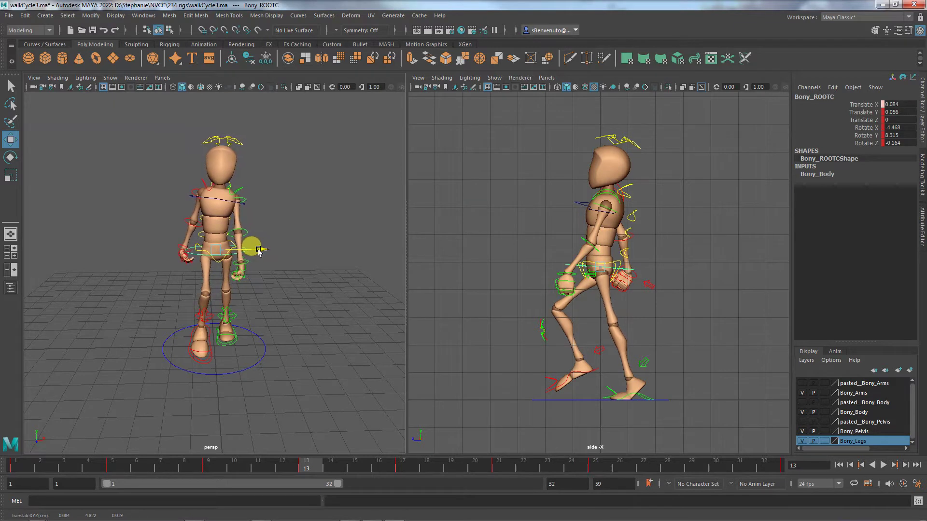
left_click(577, 381)
left_click(552, 380)
left_click(571, 378)
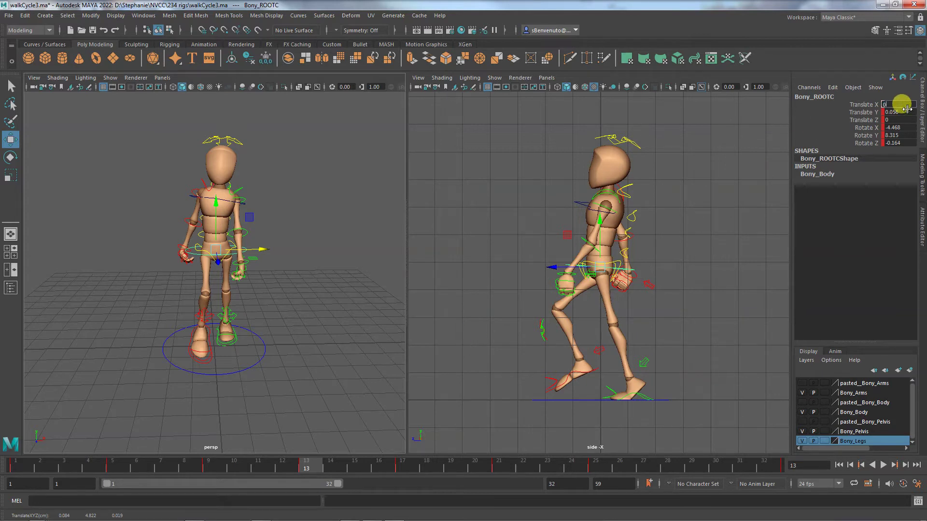
left_click_drag(907, 109, 907, 109, "ctrl")
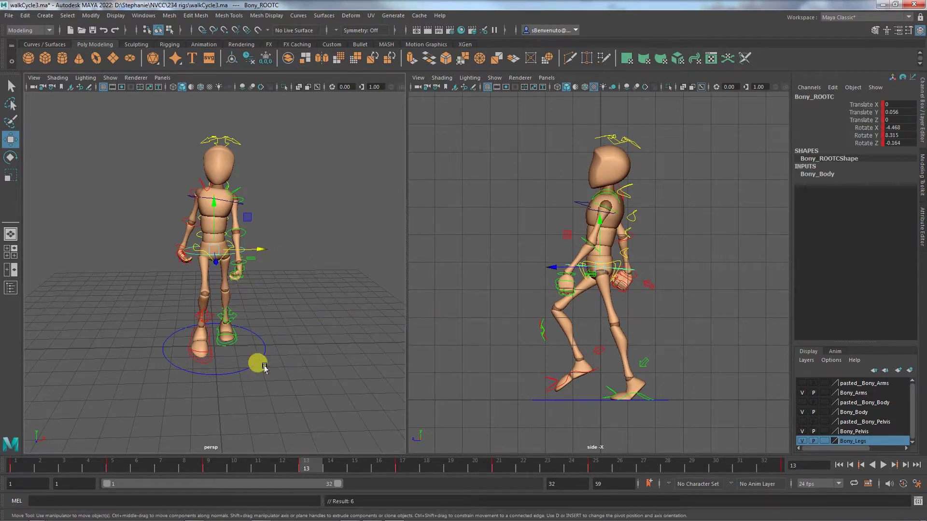
left_click_drag(252, 413, 249, 405, "alt")
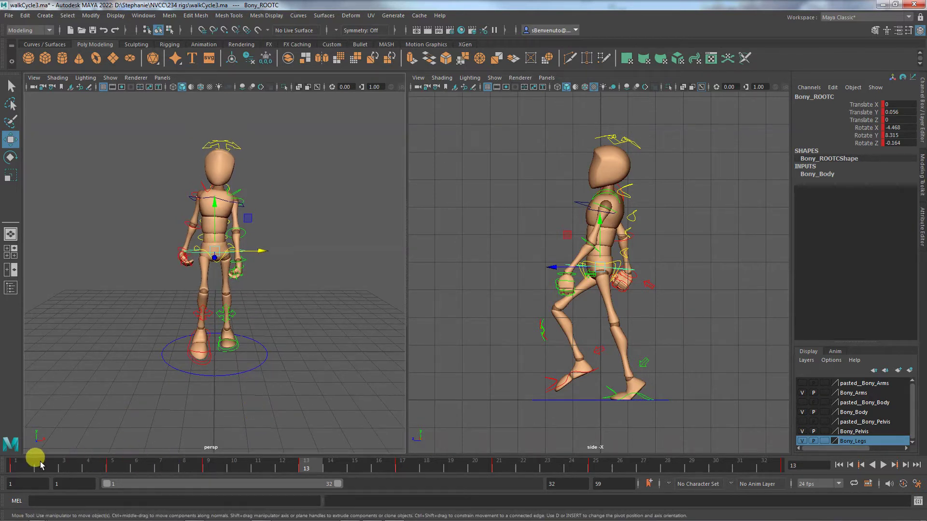
left_click_drag(298, 471, 404, 472)
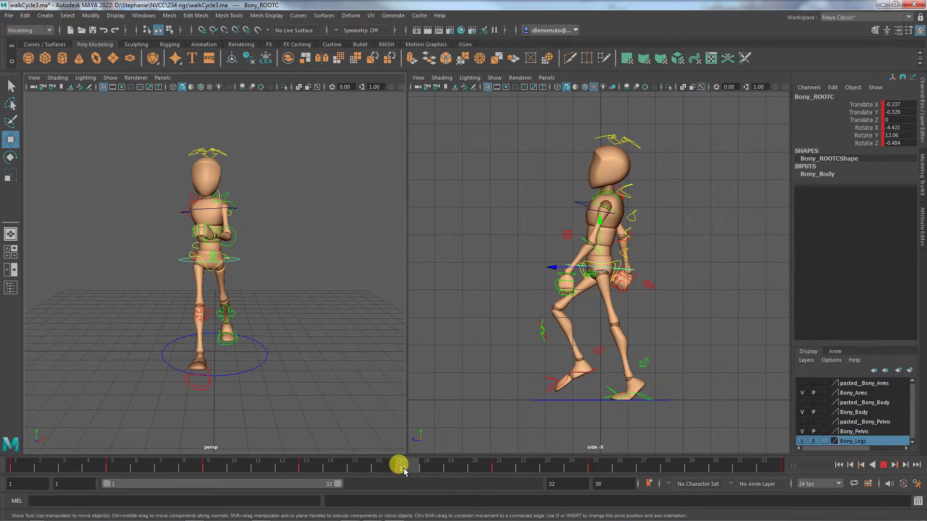
Play back and scrub the walk cycle around frames 7–17, ending on frame 13
left_click_drag(404, 472, 423, 469)
left_click(462, 408)
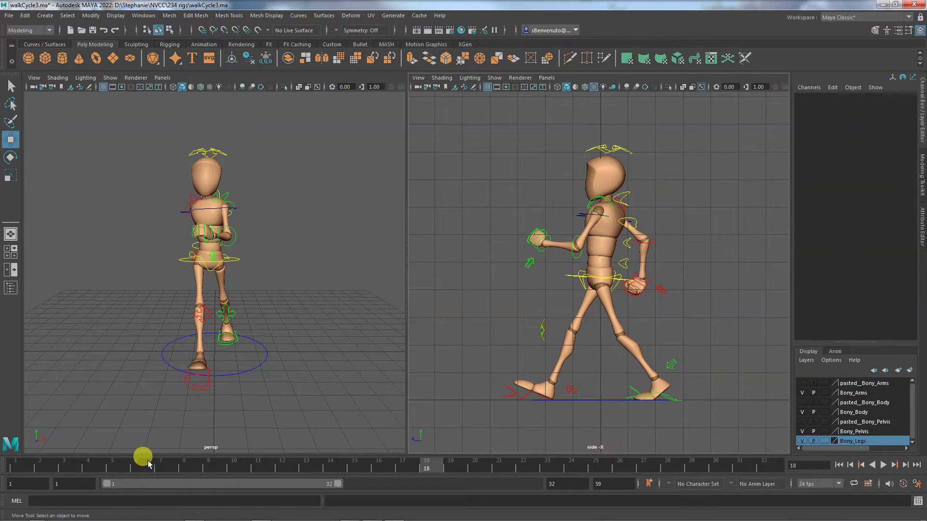
key("alt+v")
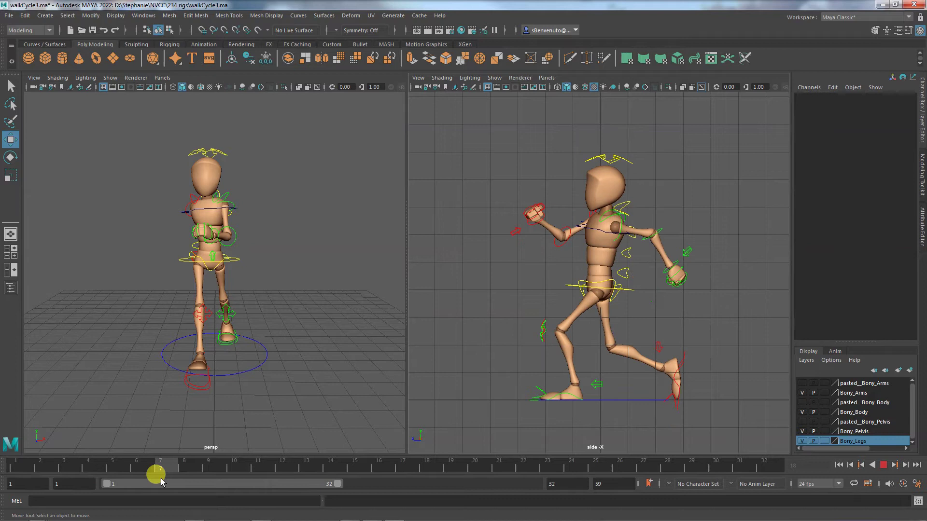
left_click_drag(160, 479, 455, 474)
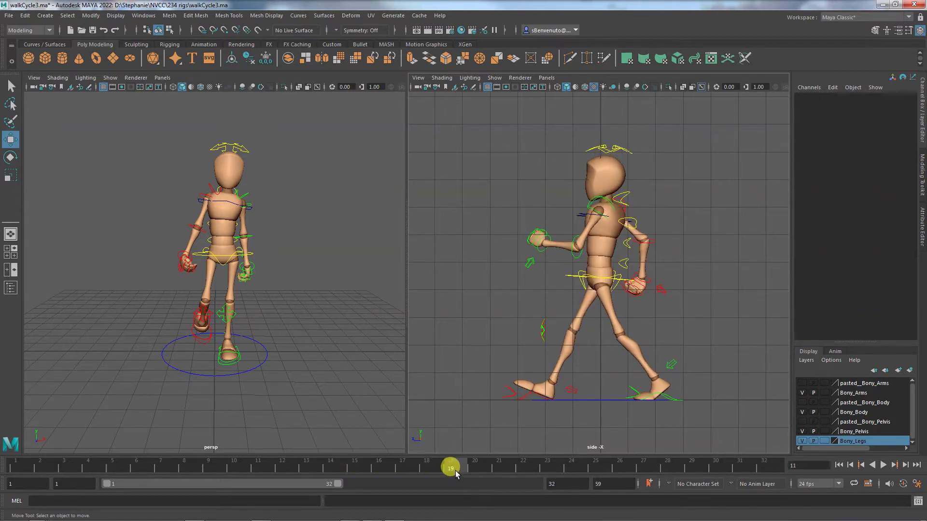
left_click(339, 469)
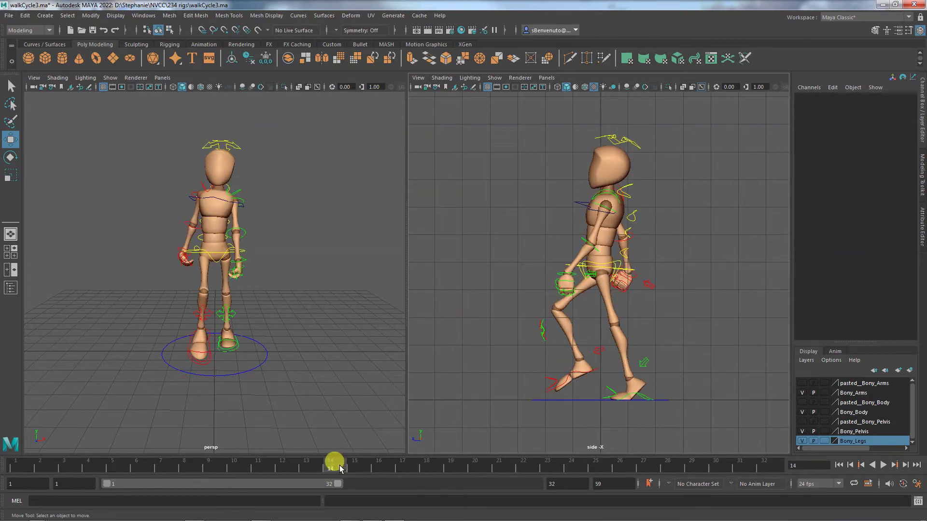
left_click(300, 467)
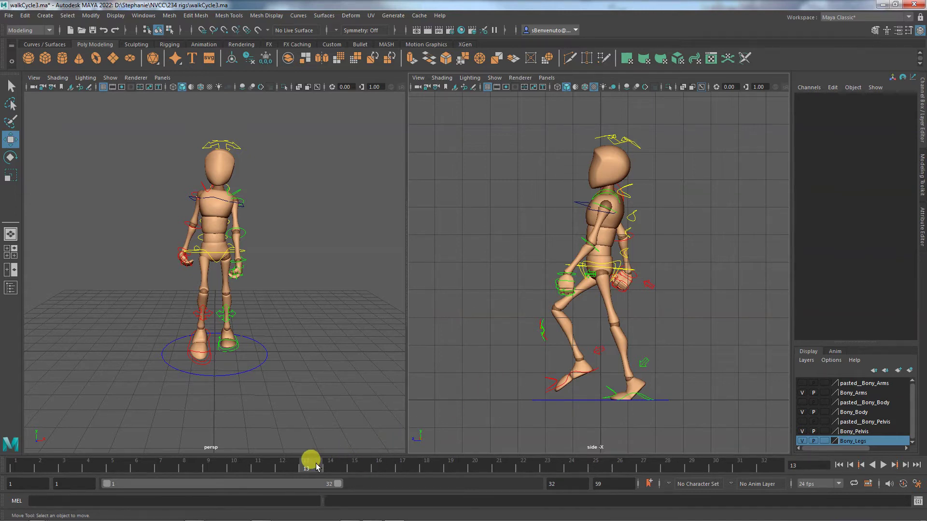
mouse_move(307, 466)
left_mouse_down()
mouse_move(274, 465)
mouse_move(421, 469)
mouse_move(378, 472)
mouse_move(421, 477)
mouse_move(275, 473)
mouse_move(405, 478)
left_mouse_up()
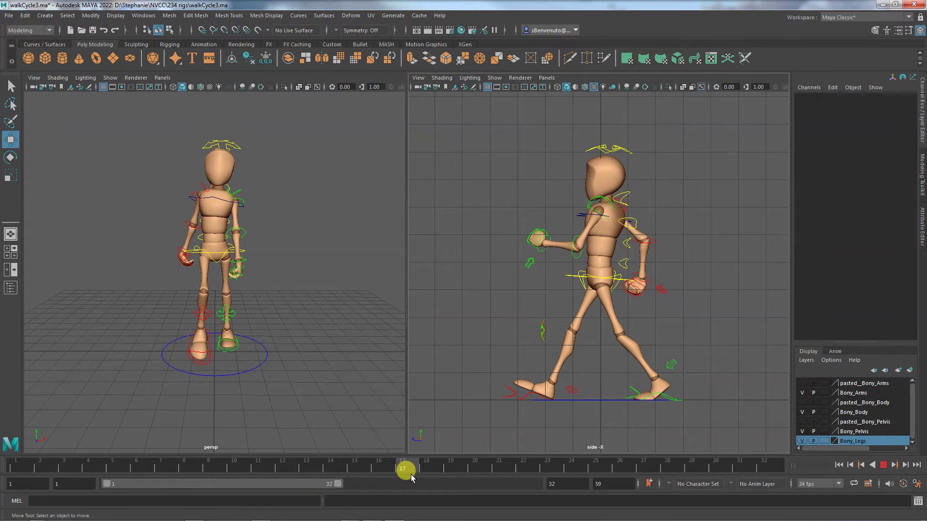
left_click_drag(411, 477, 305, 472)
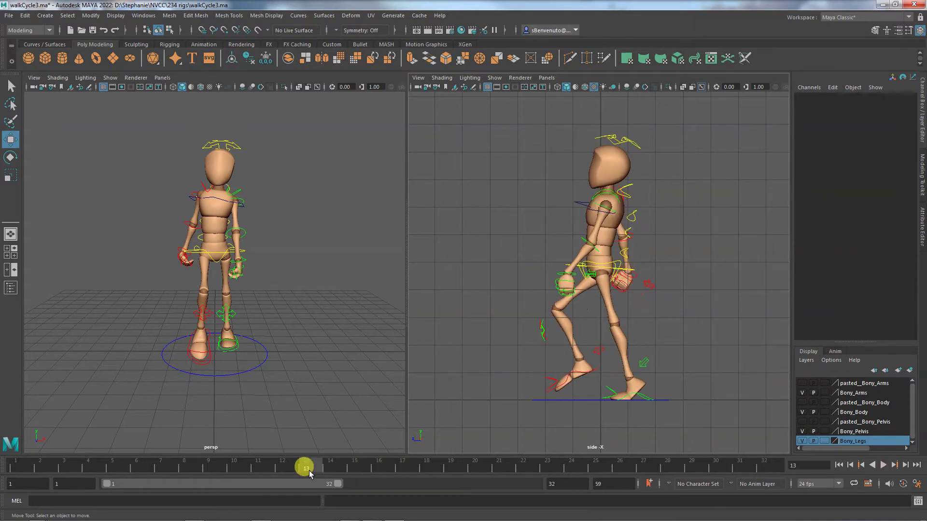
Rotate the left shoulder FK control to Rotate Y -15.787 and bend the left elbow further
left_click(608, 211)
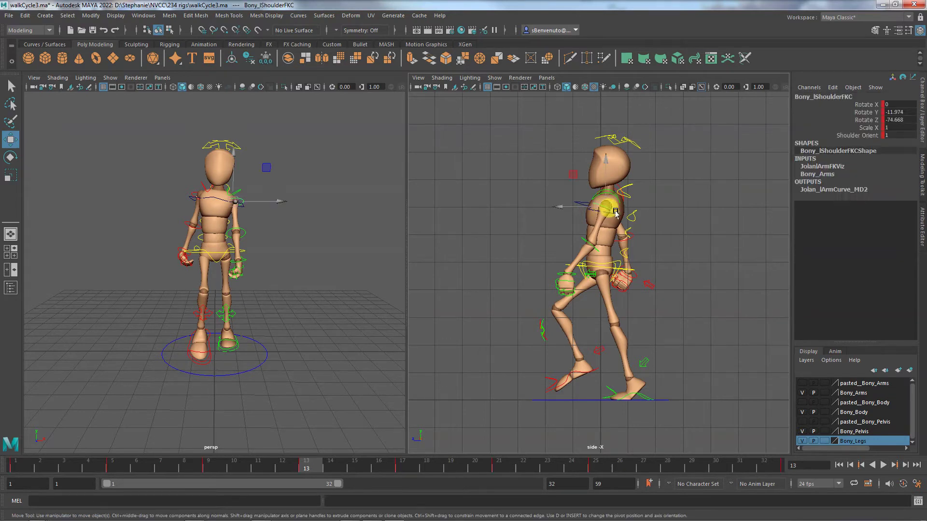
left_click(615, 213)
left_click(614, 212)
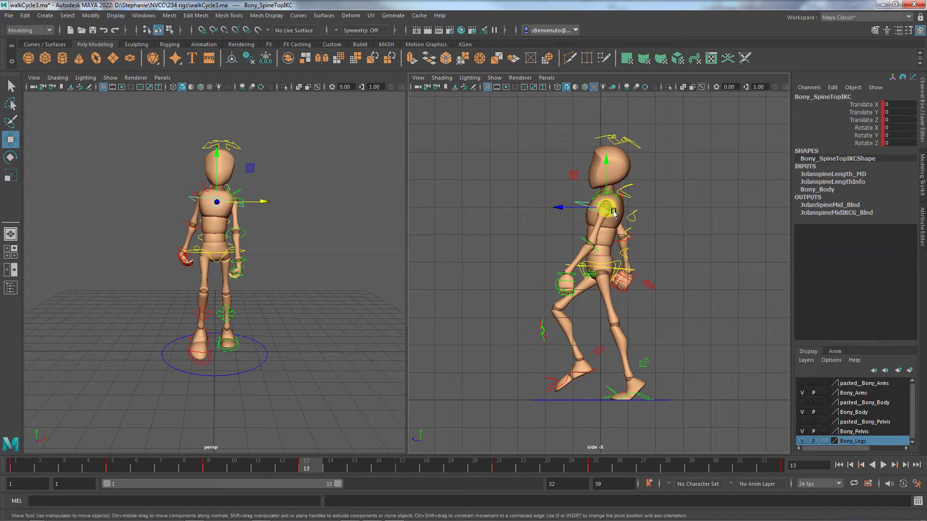
left_click(381, 201)
left_click(250, 200)
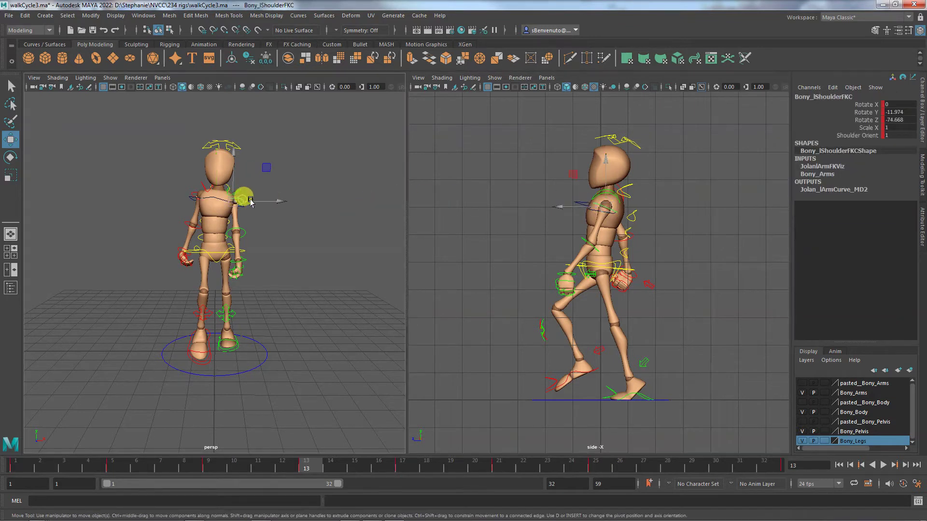
key("e")
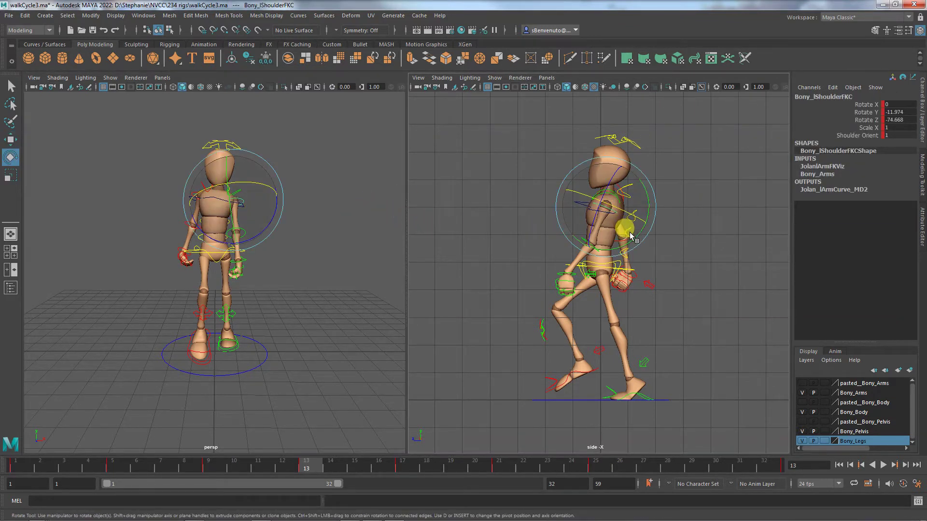
left_click_drag(630, 235, 630, 236)
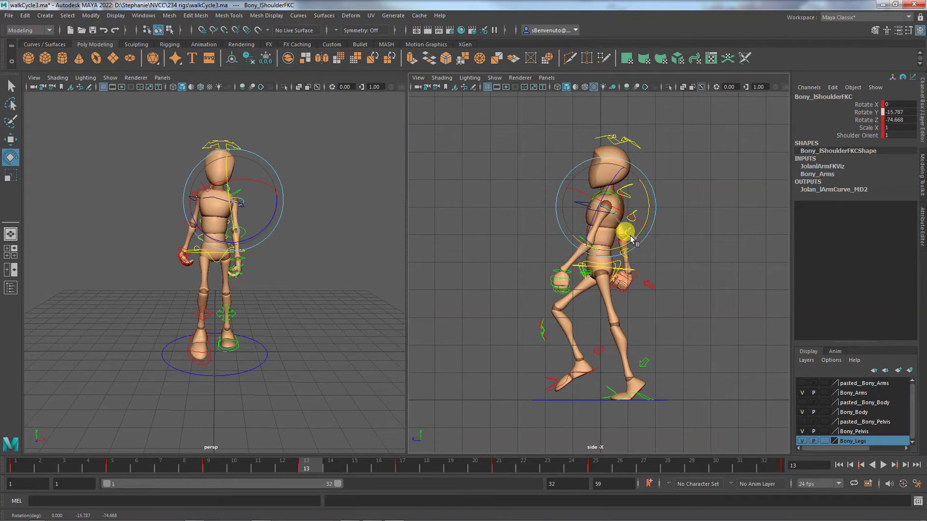
left_click(705, 271)
left_click(593, 249)
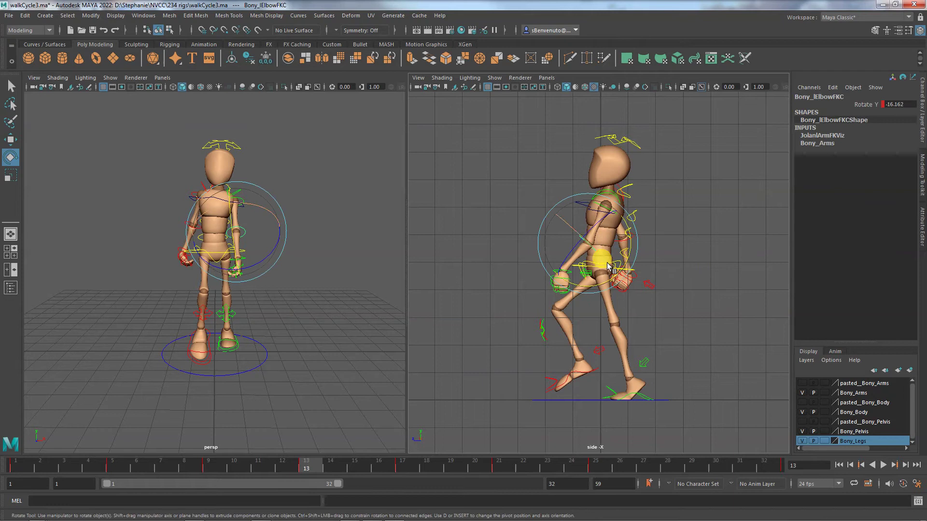
left_click_drag(607, 280, 611, 283)
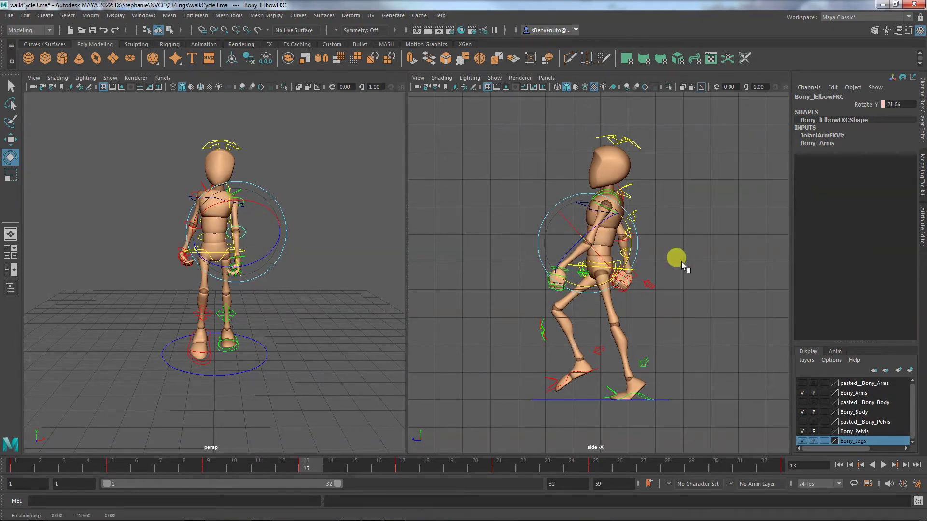
Swing the right shoulder to Rotate Y 27.269 and bend the right elbow to Rotate Y -11.428
left_click(682, 262)
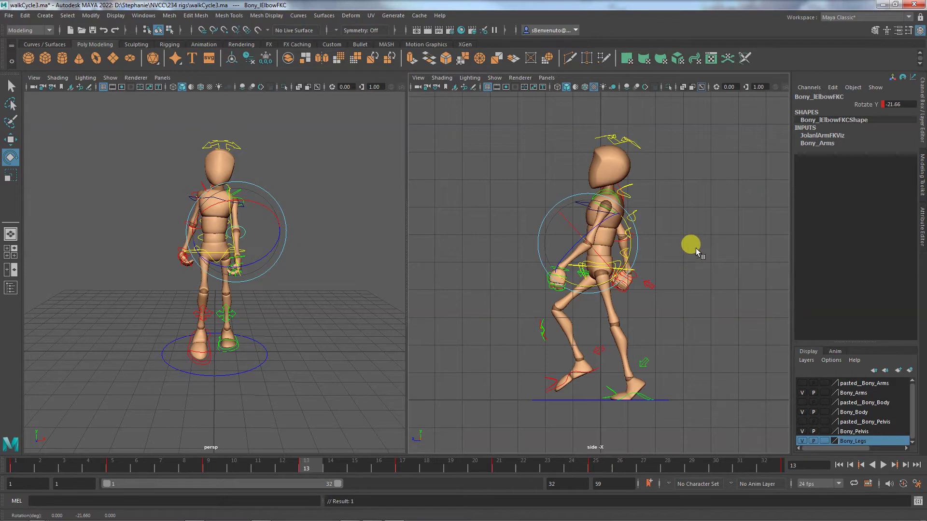
left_click(192, 193)
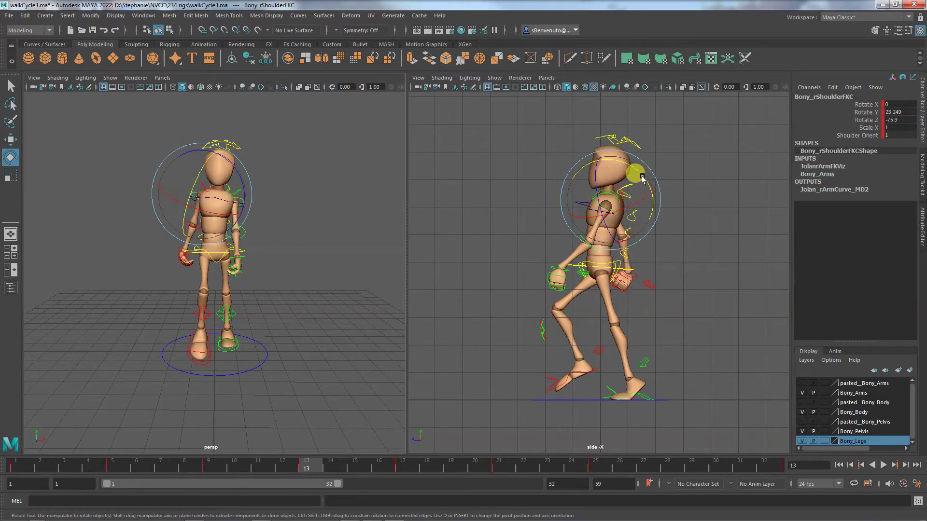
left_click_drag(642, 178, 676, 262)
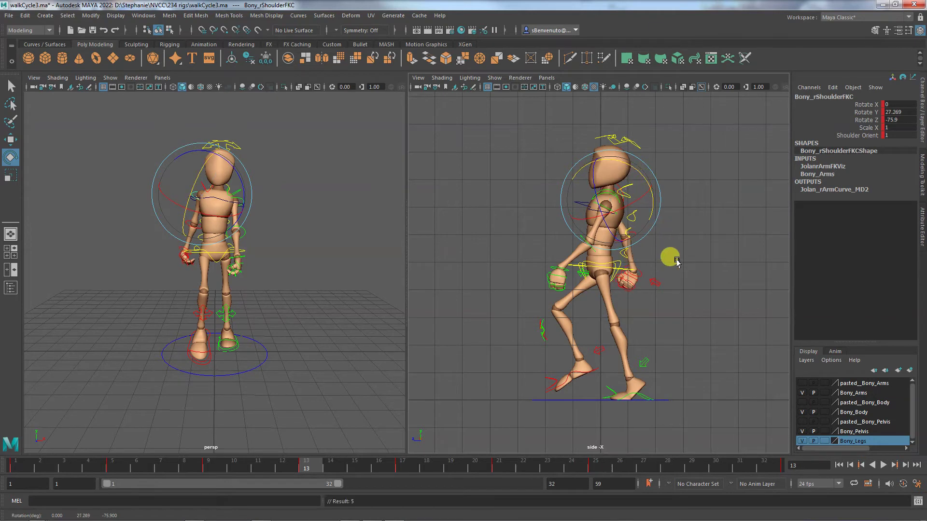
left_click(676, 262)
left_click(631, 232)
left_click_drag(653, 215, 658, 222)
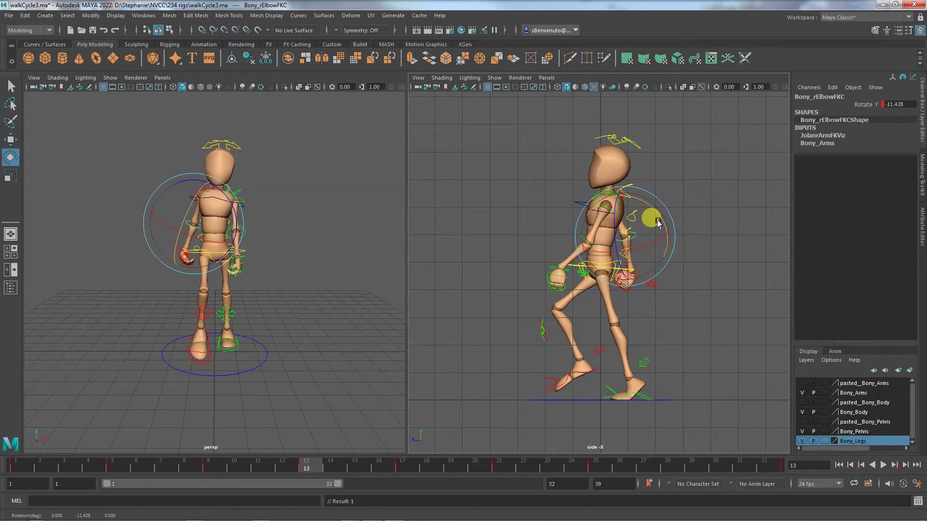
left_click_drag(658, 223, 658, 223)
left_click(347, 384)
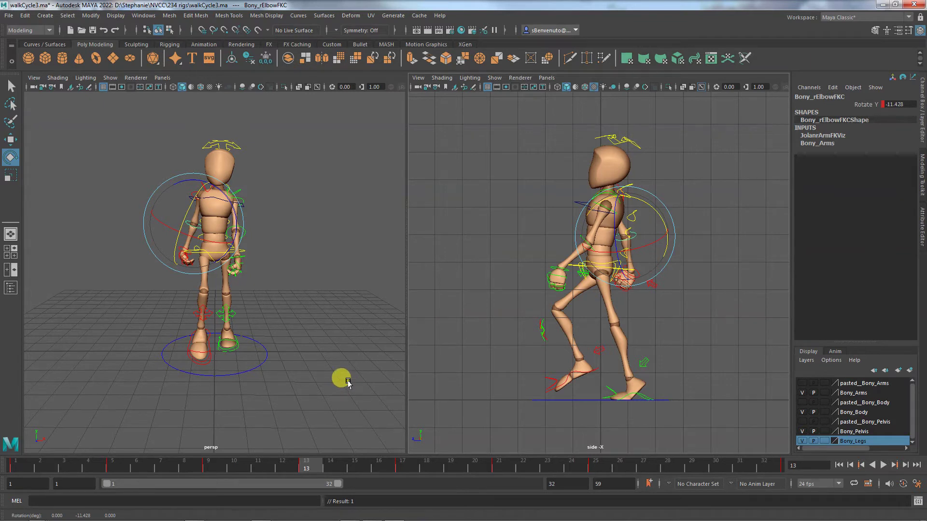
left_click_drag(335, 458, 306, 471)
Rotate Bony_HeadC to Rotate Y 6.22 and key it at frame 13 with S
left_click(311, 410)
left_click(612, 188)
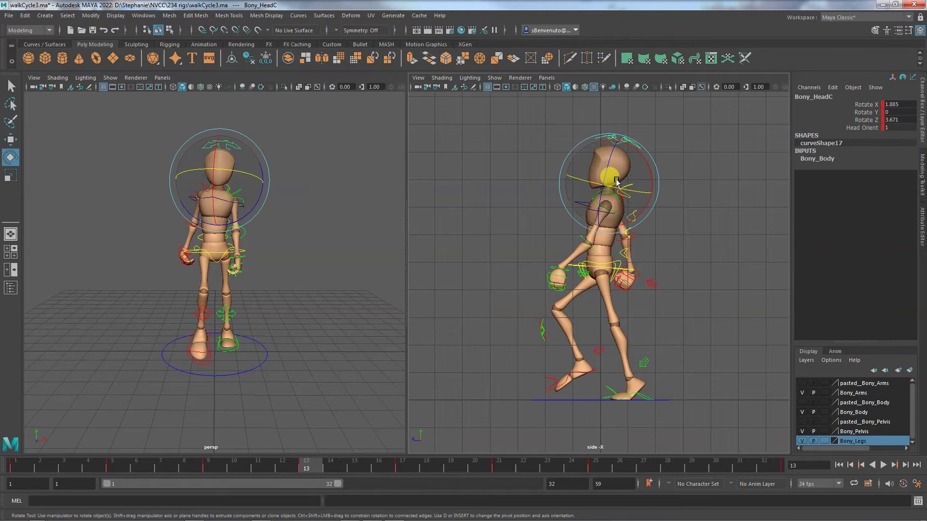
left_click_drag(612, 188, 617, 188)
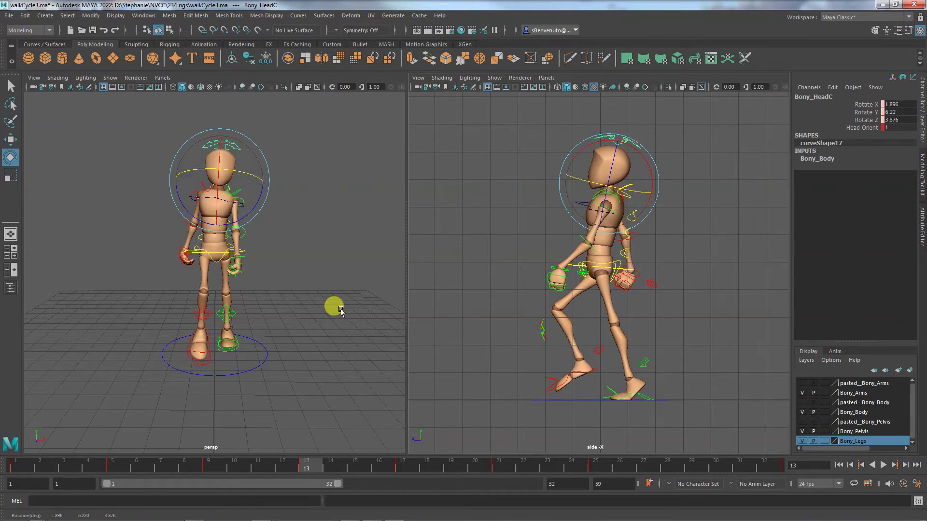
key("s")
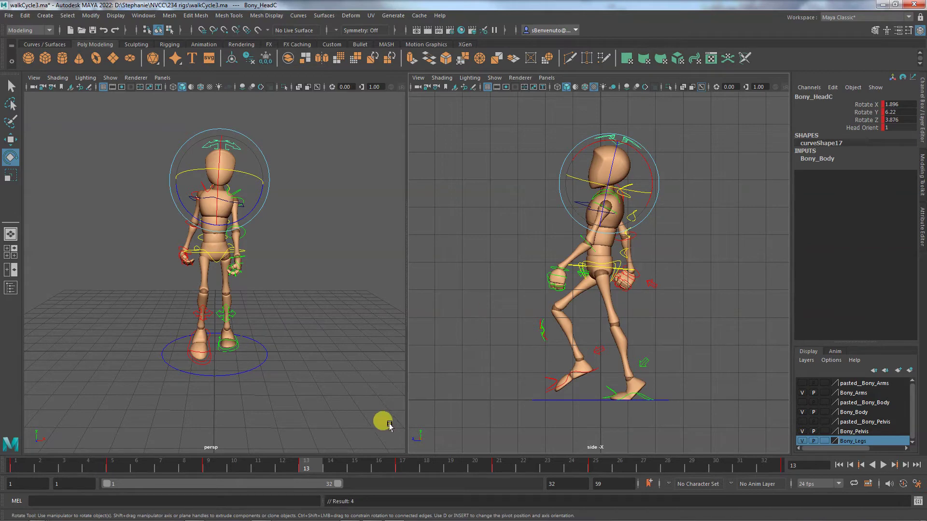
left_click_drag(309, 467, 332, 454)
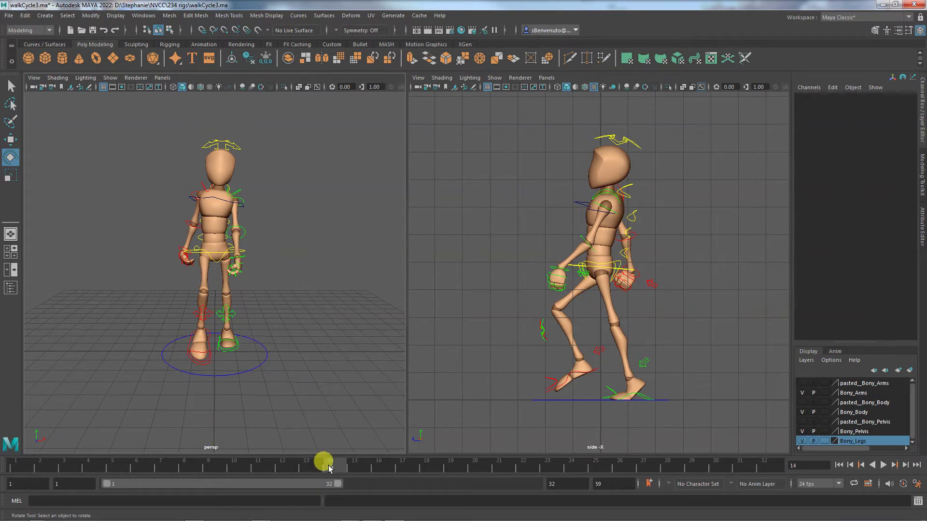
At frame 13, twist Spine03 FK to Rotate Y -11.755 and Spine02 FK to -8.294
left_click_drag(325, 463, 404, 478)
left_click(449, 394)
left_click(262, 469)
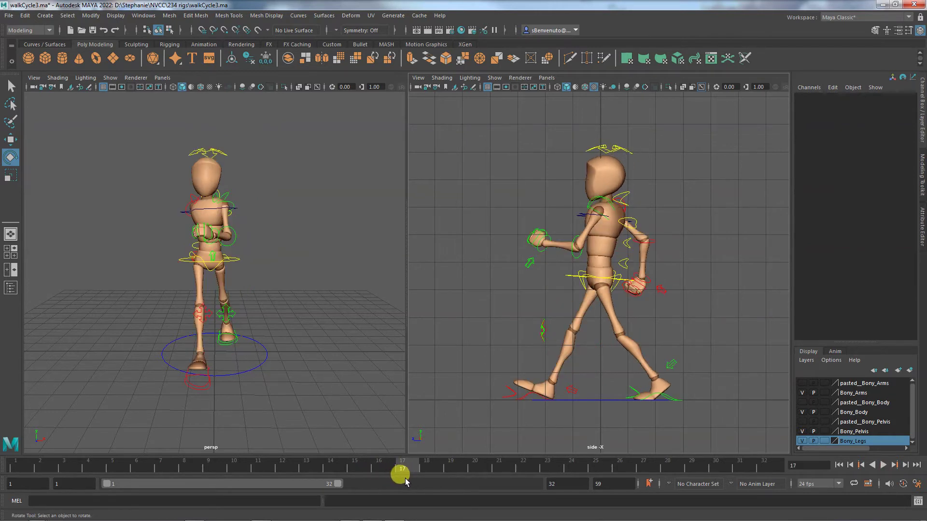
left_click_drag(404, 479, 306, 468)
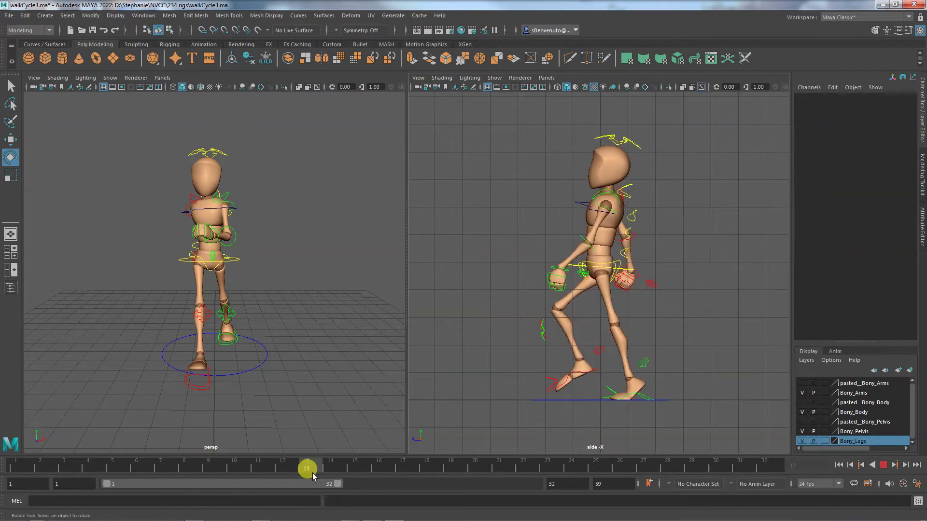
left_click(639, 335)
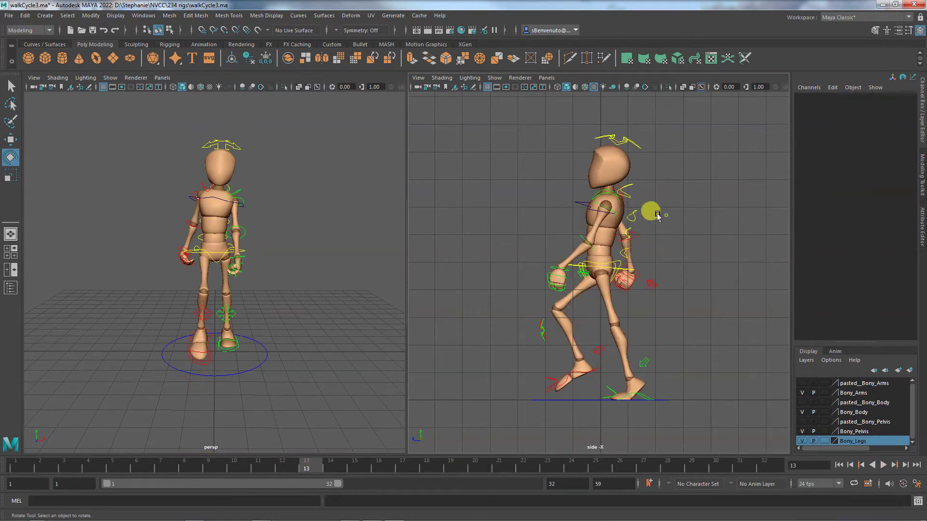
left_click(628, 216)
left_click_drag(626, 232, 625, 232)
left_click(708, 227)
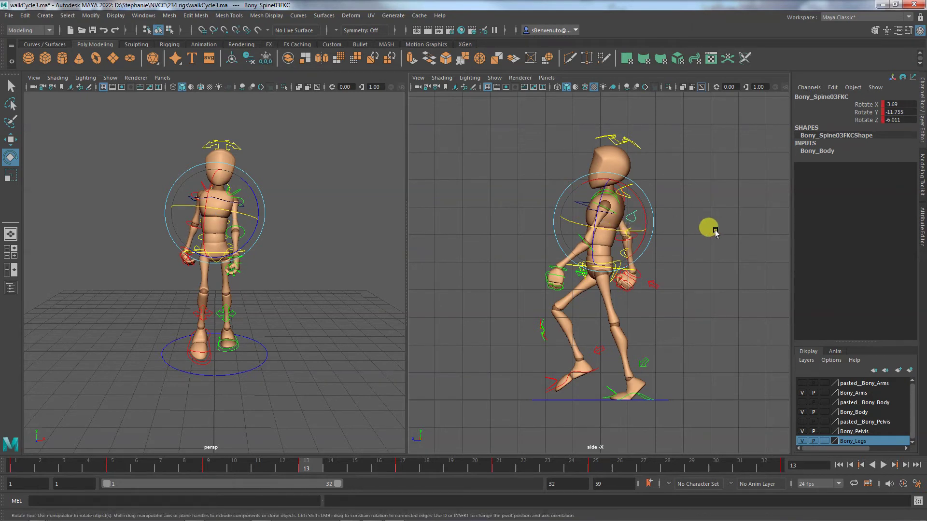
left_click_drag(623, 226, 678, 254)
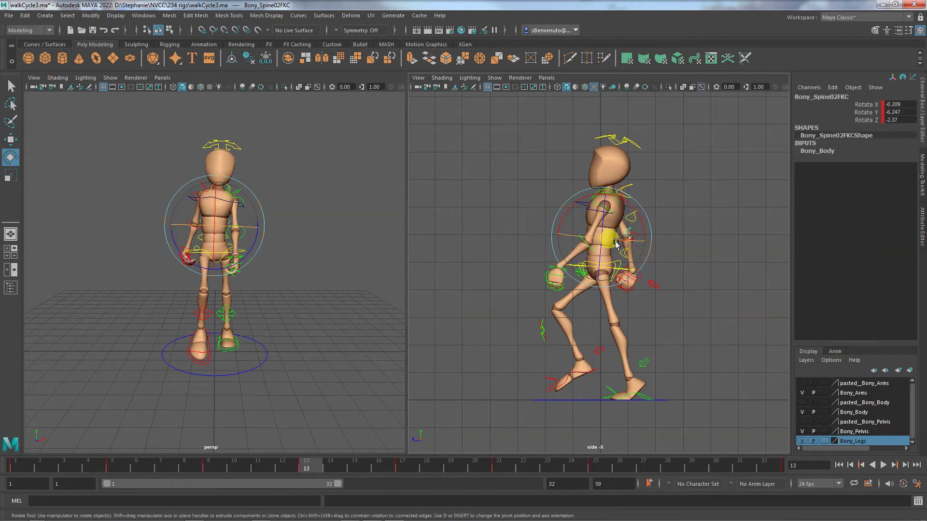
left_click_drag(614, 242, 614, 242)
left_click(688, 254)
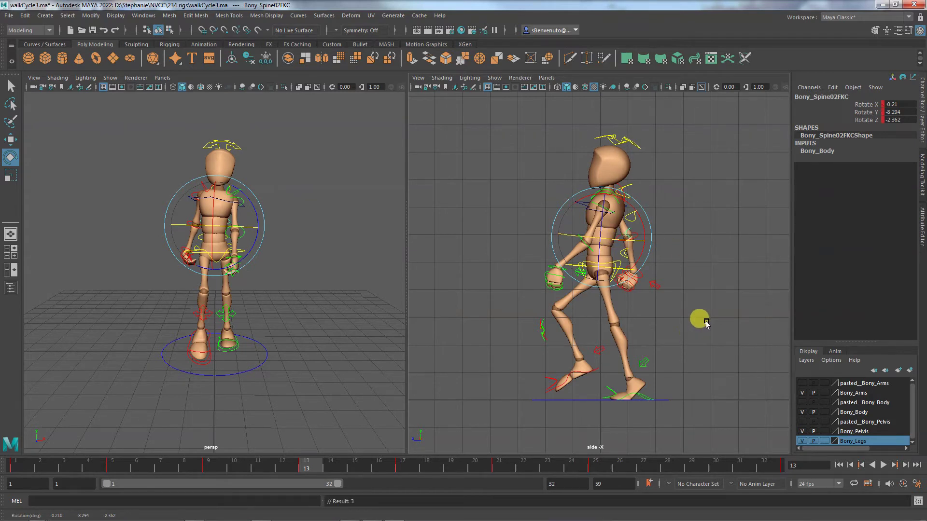
Scrub frames 12–17, return to frame 13, and marquee-select every Bony rig control
left_click(213, 465)
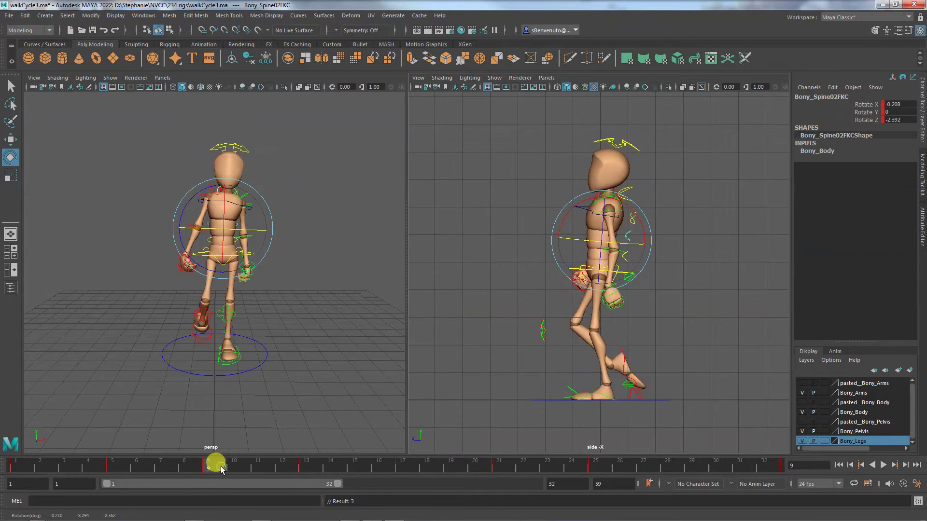
left_click(402, 467)
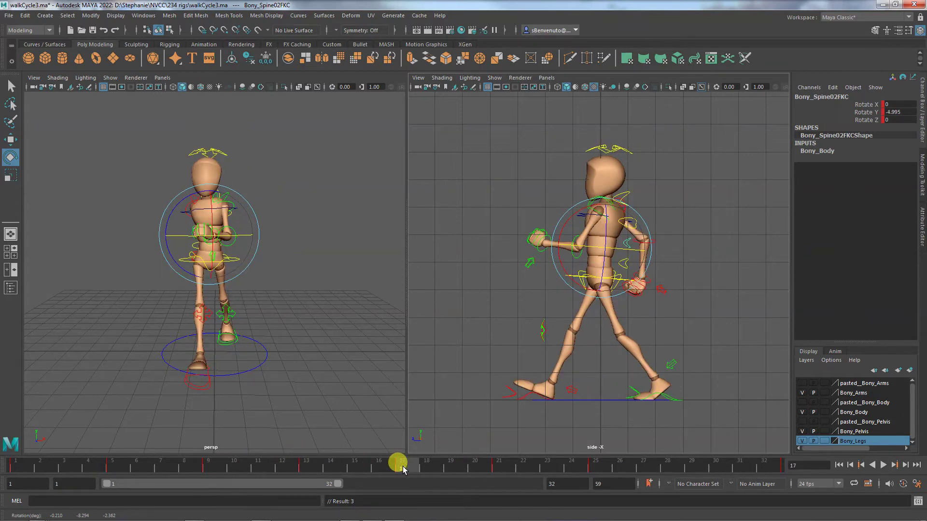
left_click_drag(402, 467, 419, 487)
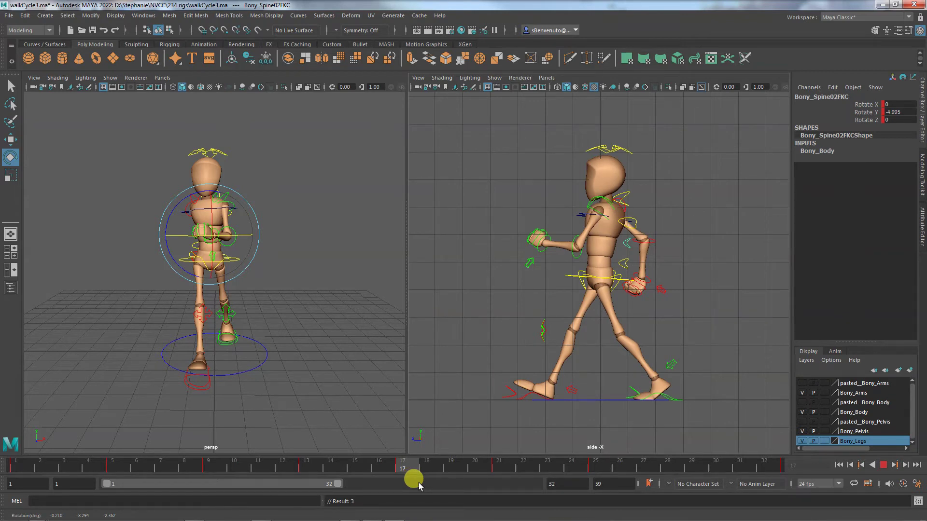
left_click_drag(419, 486, 306, 472)
left_click_drag(489, 112, 682, 424)
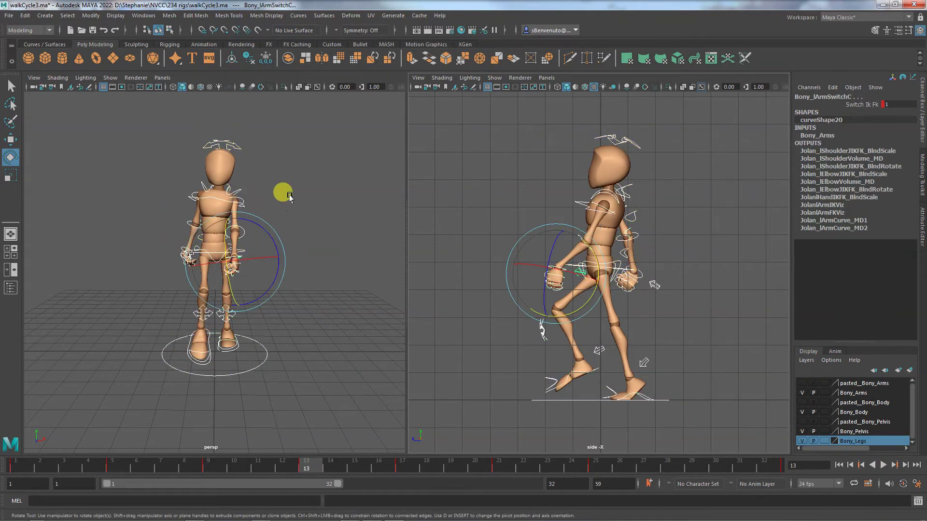
In the Graph Editor, copy all frame 13 keys and paste them at frame 29
left_click(143, 15)
mouse_move(173, 71)
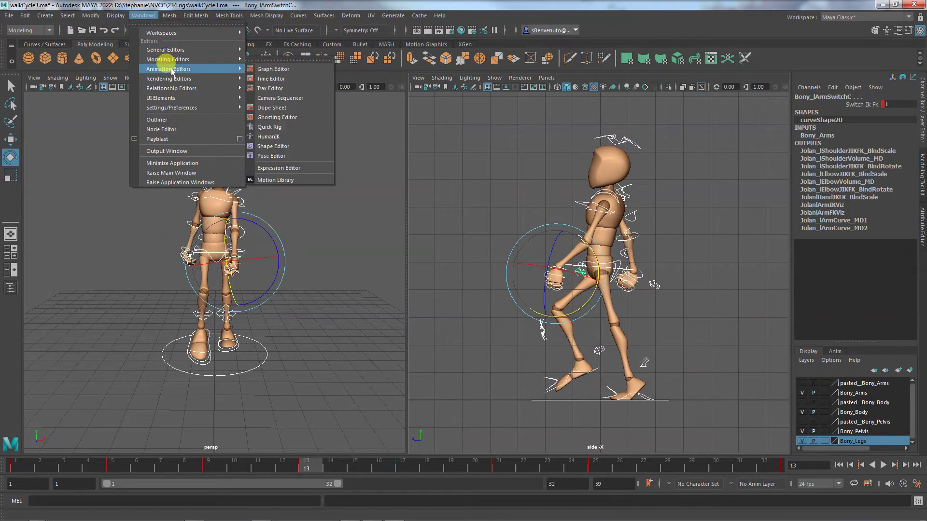
left_click(271, 69)
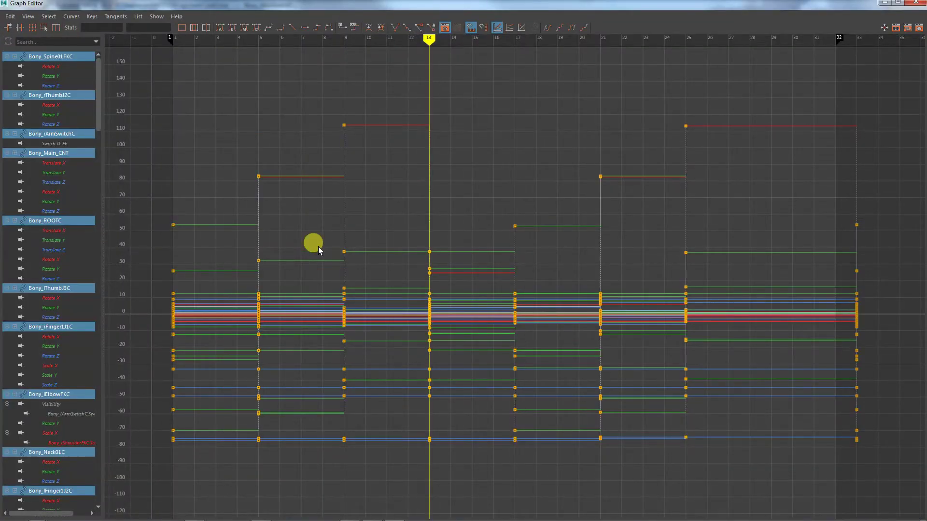
left_click_drag(409, 79, 445, 488)
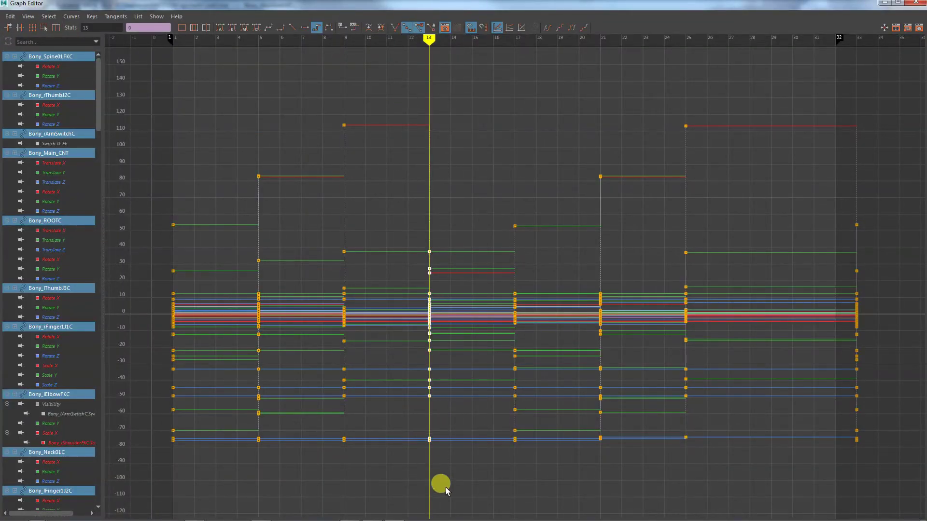
key("ctrl+c")
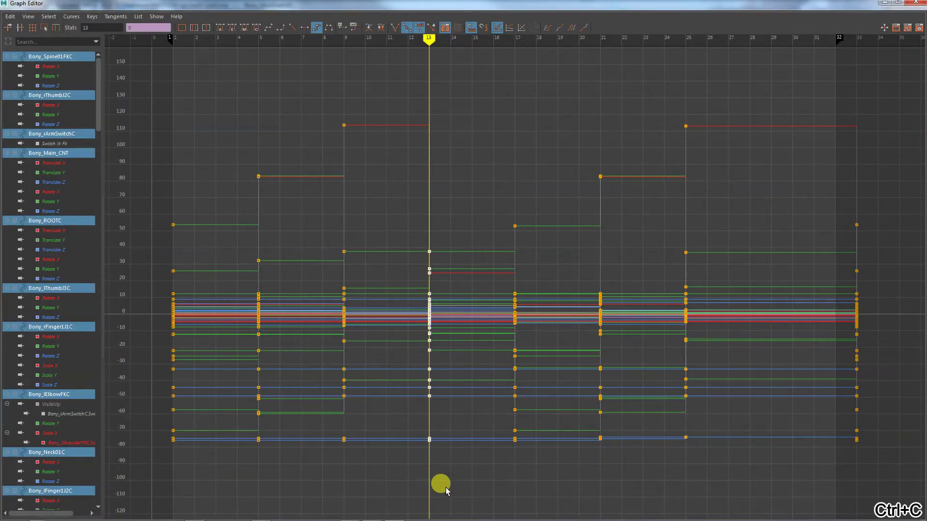
left_click(772, 38)
key("ctrl+v")
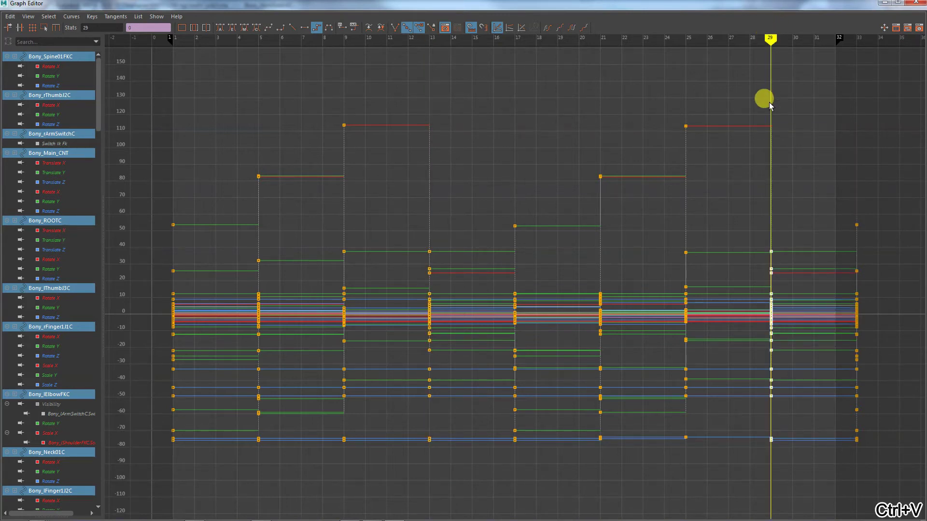
Close the Graph Editor and slightly rotate the left foot IK control at frame 29
left_click(884, 3)
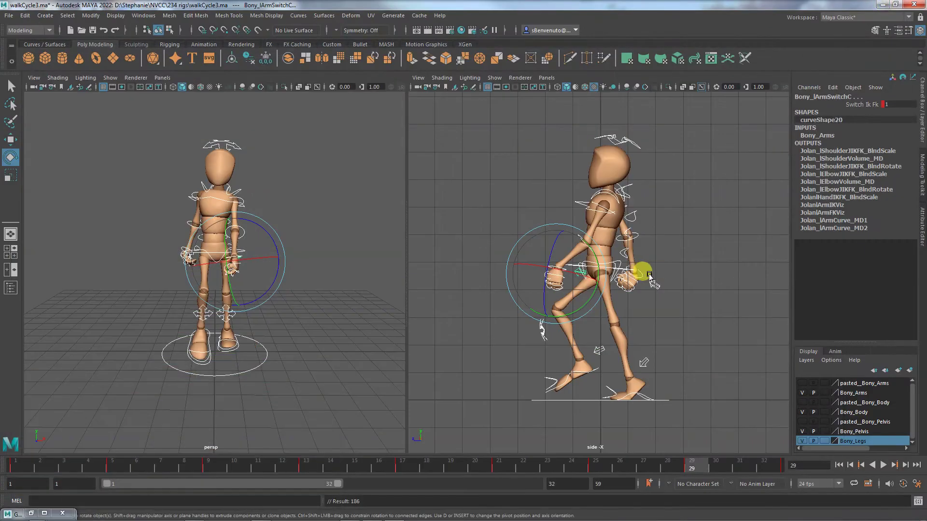
left_click(693, 265)
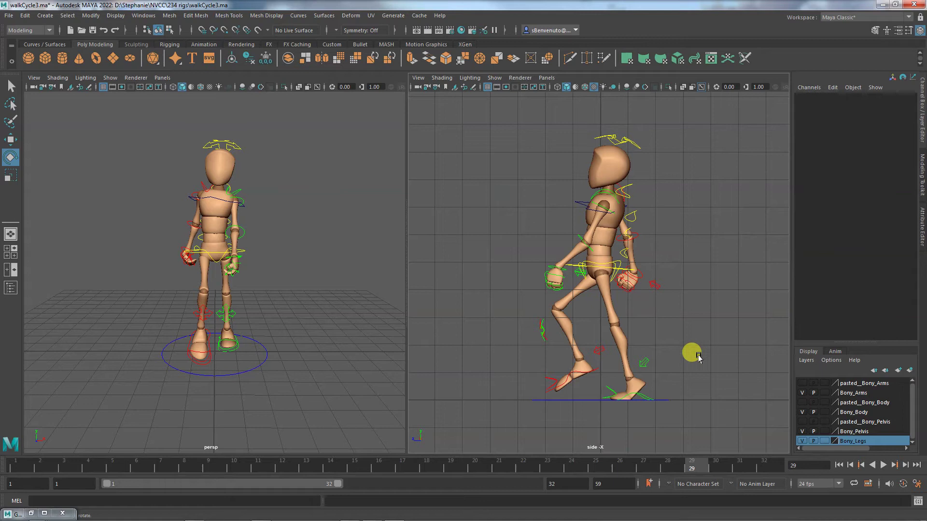
left_click(642, 394)
left_click_drag(668, 388, 669, 388)
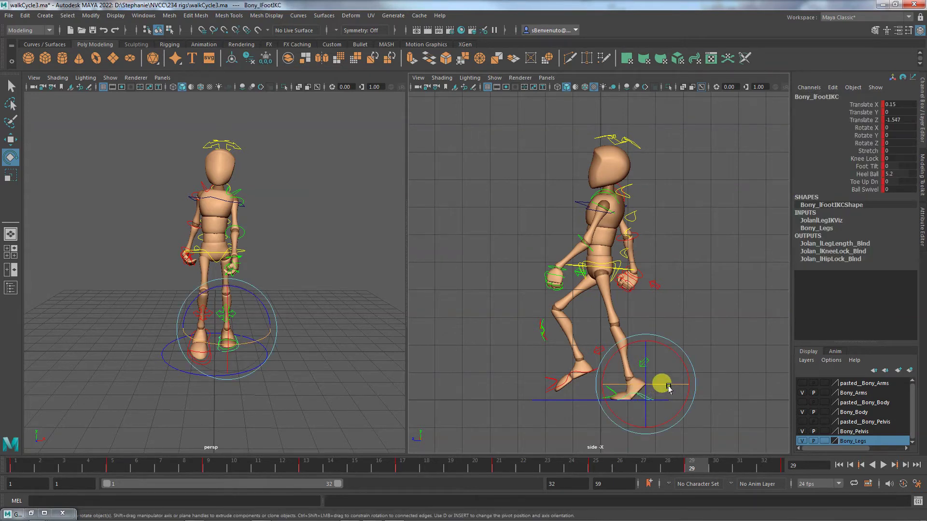
Copy the right foot's channel values onto the left foot, then set its Translate X to 0
left_click(576, 373)
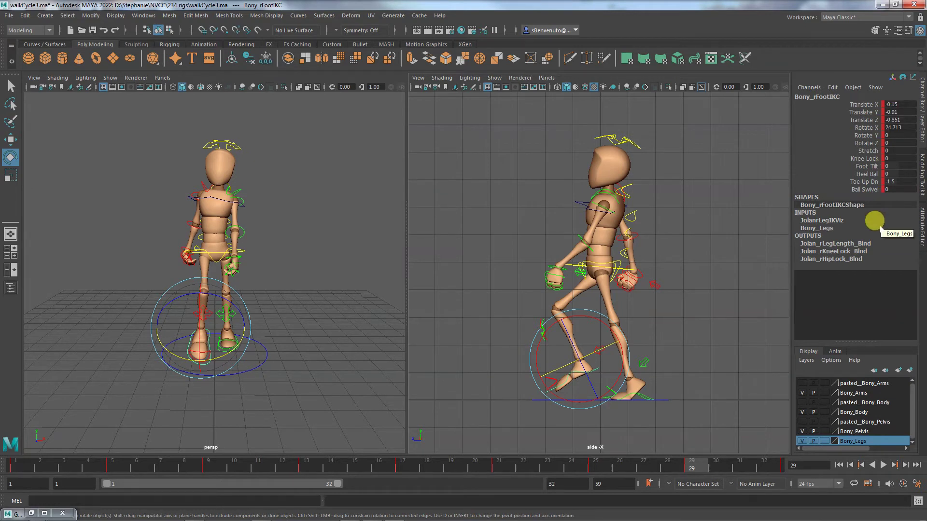
left_click_drag(897, 103, 901, 188)
key("ctrl+c")
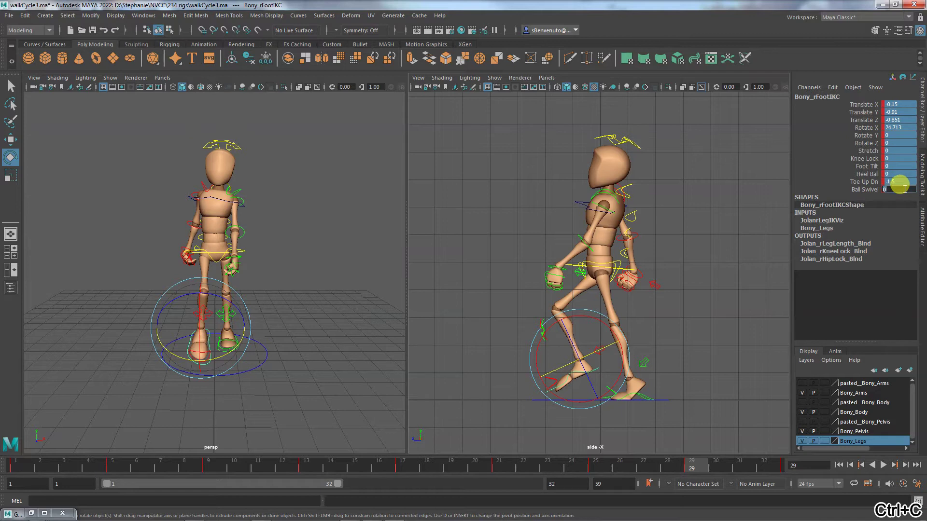
left_click(641, 396)
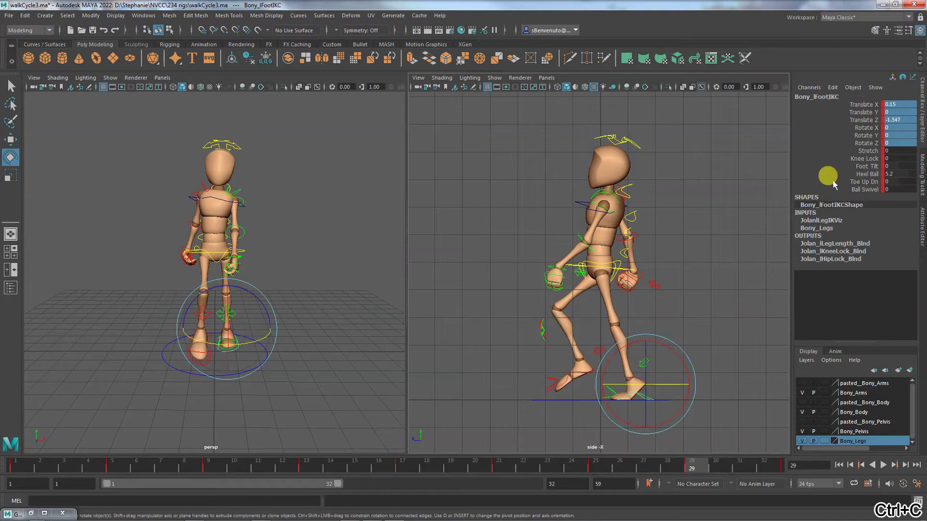
left_click_drag(901, 103, 898, 190)
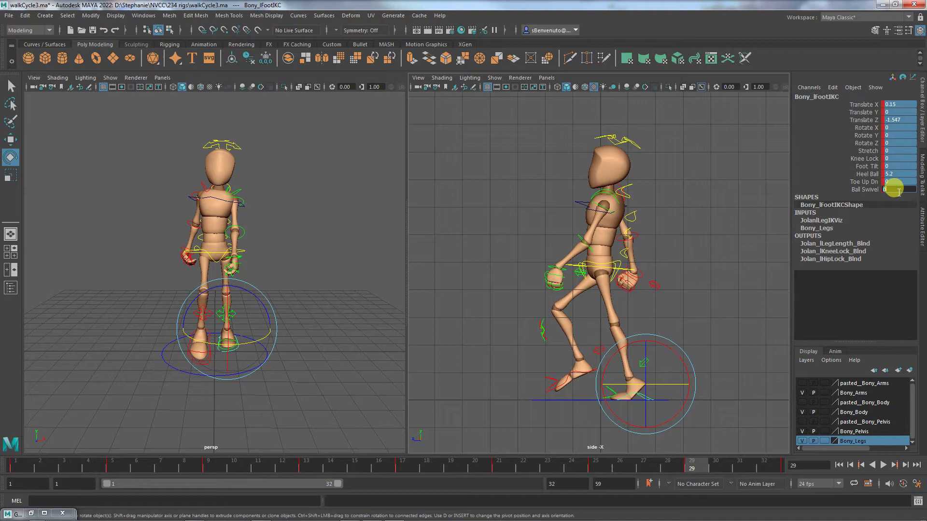
key("ctrl+v")
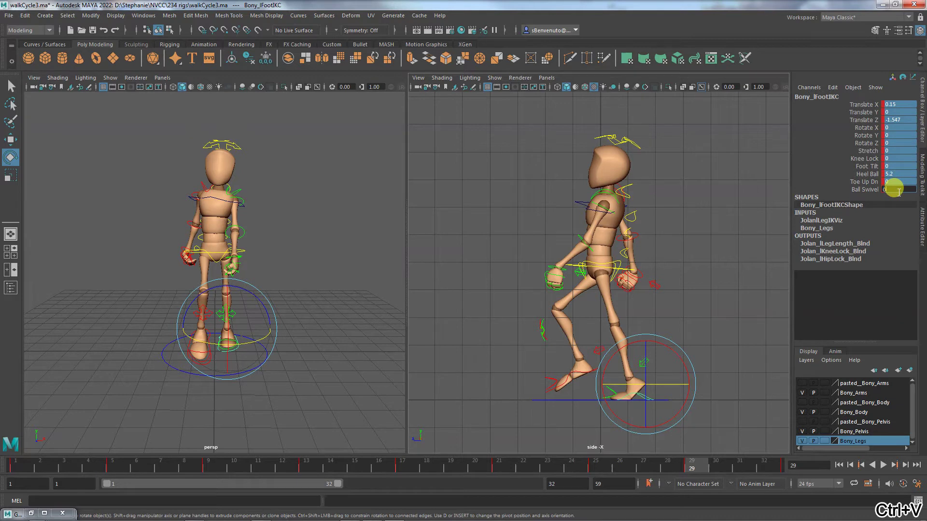
double_click(899, 105)
type("0")
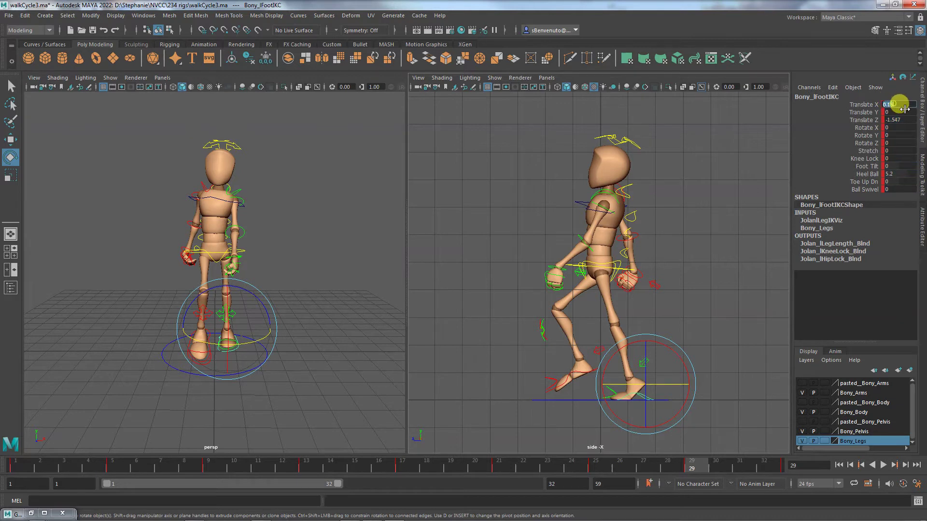
key("Return")
left_click(713, 256)
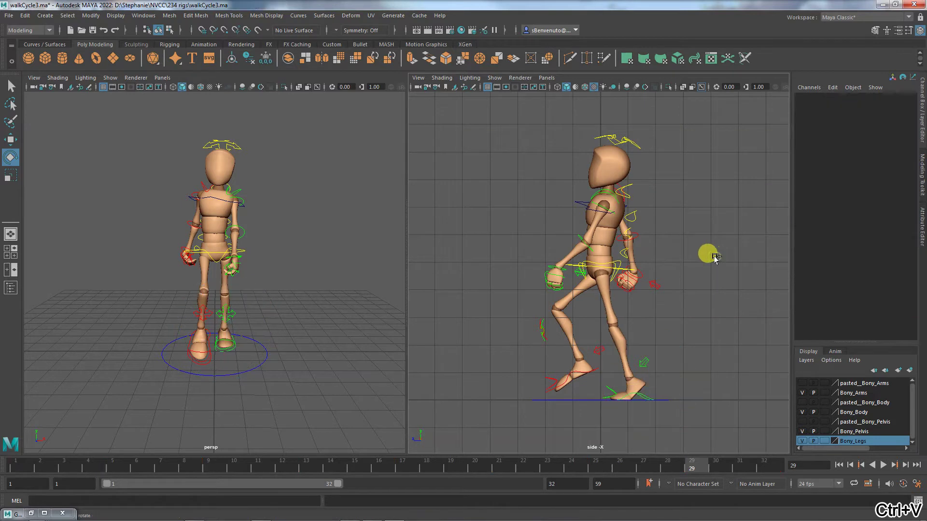
key("ctrl+z")
key("ctrl+z")
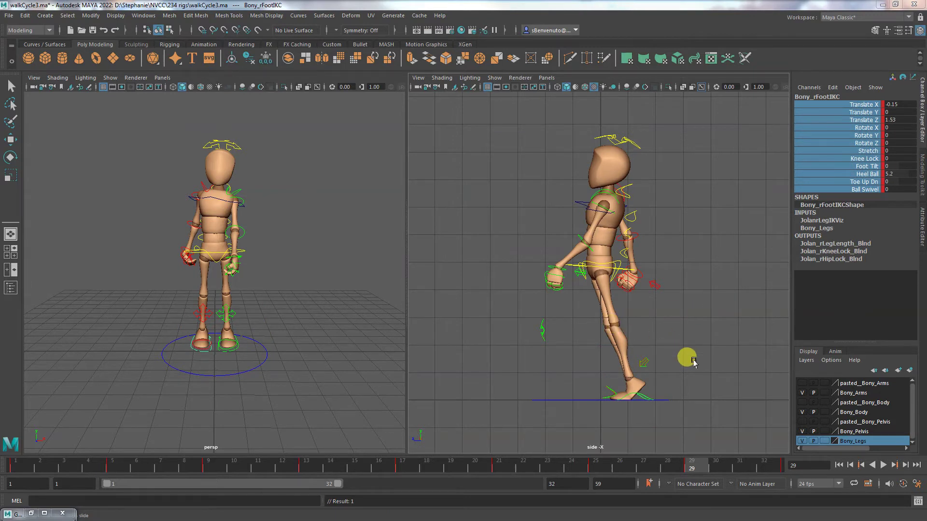
Inspect the left foot IK control's keyed channels at frame 29
left_click(223, 353)
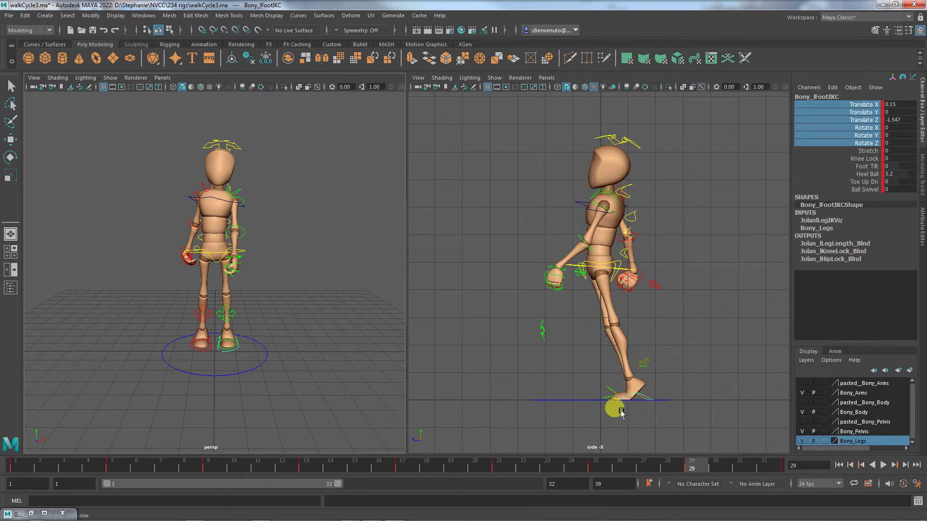
left_click(666, 403)
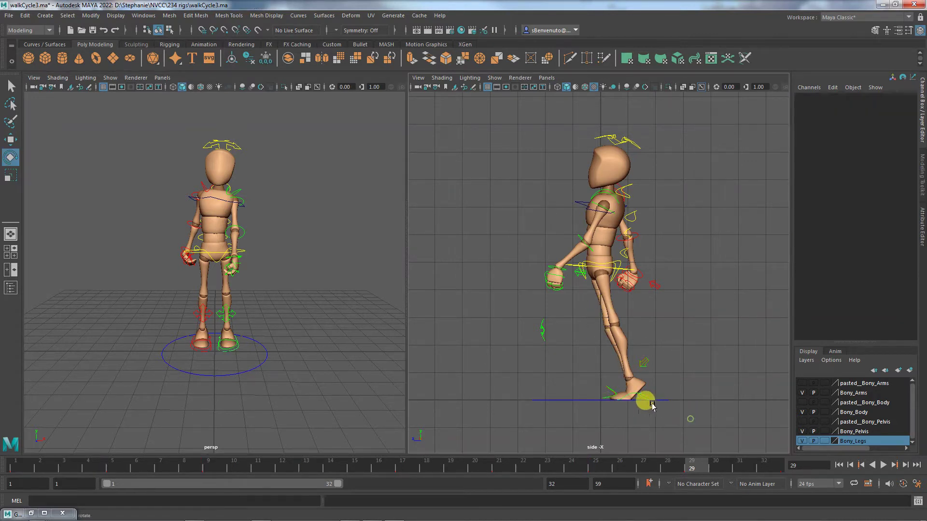
key("e")
left_click(236, 351)
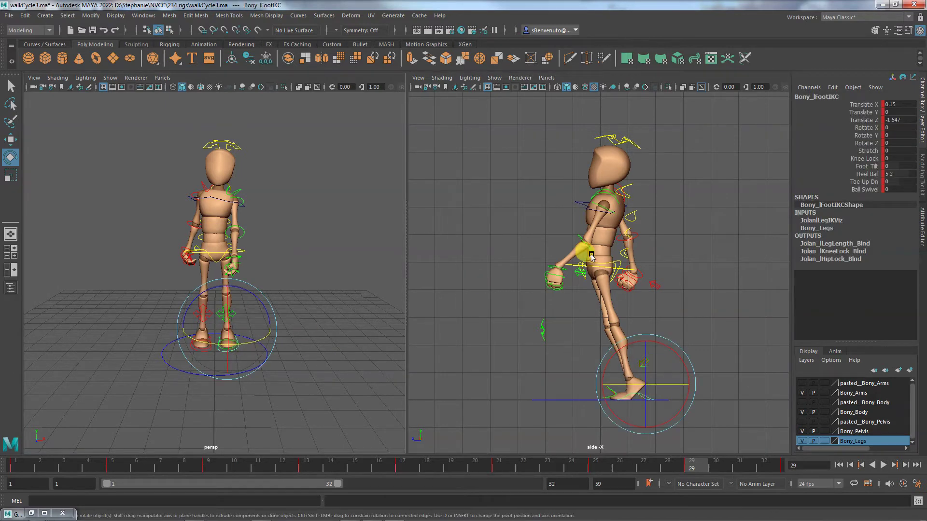
left_click_drag(893, 115, 907, 119)
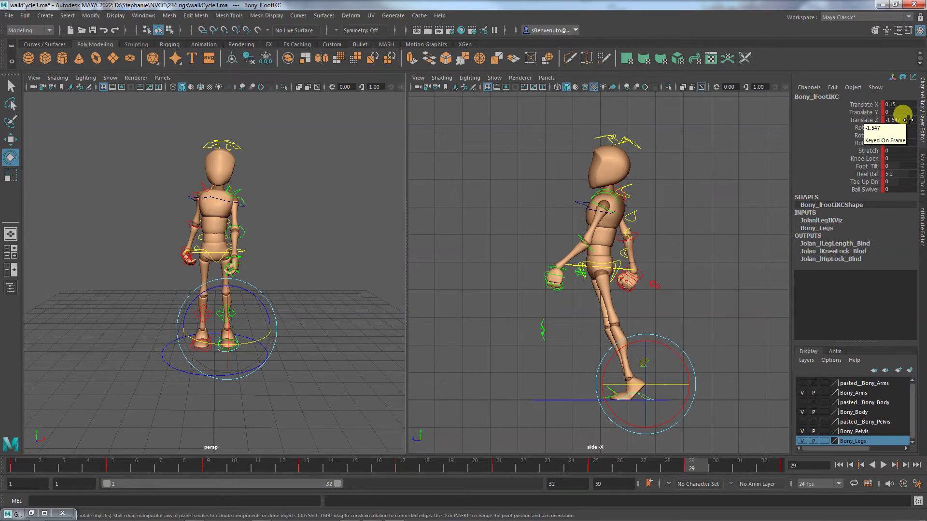
Check the right foot's keyed Translate Z of 1.53, then review the root control
left_click(319, 383)
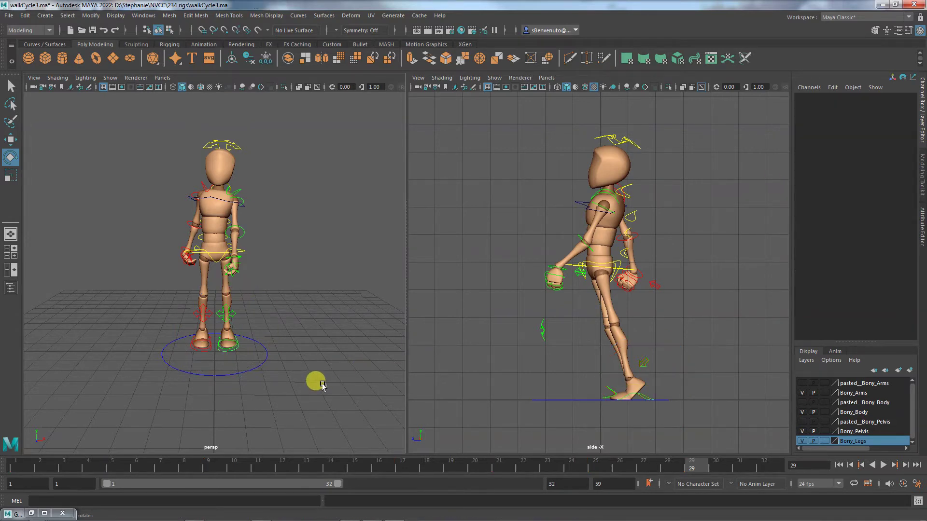
left_click(205, 353)
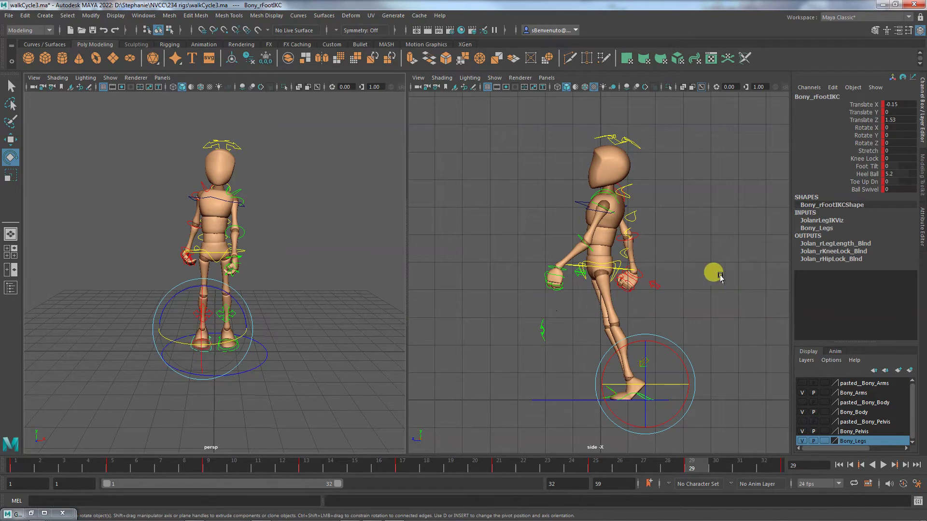
left_click(898, 121)
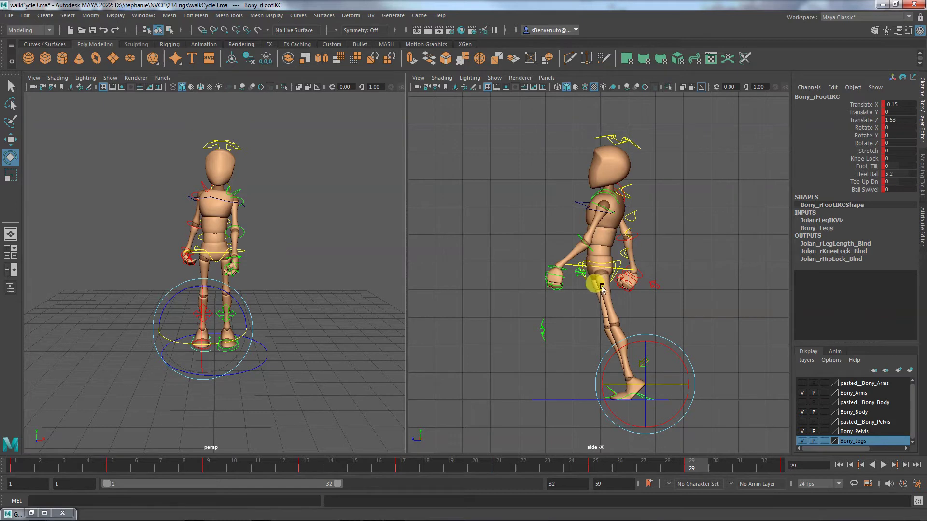
left_click(614, 270)
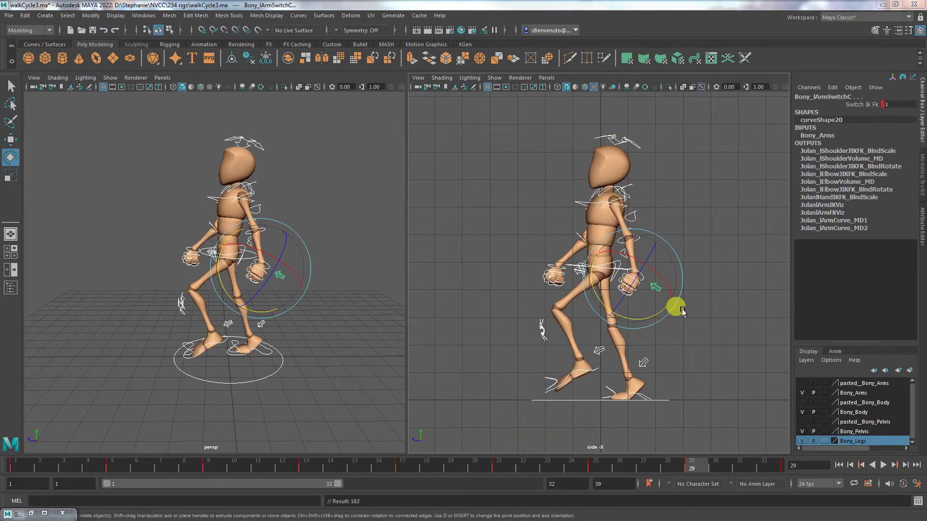
left_click(719, 261)
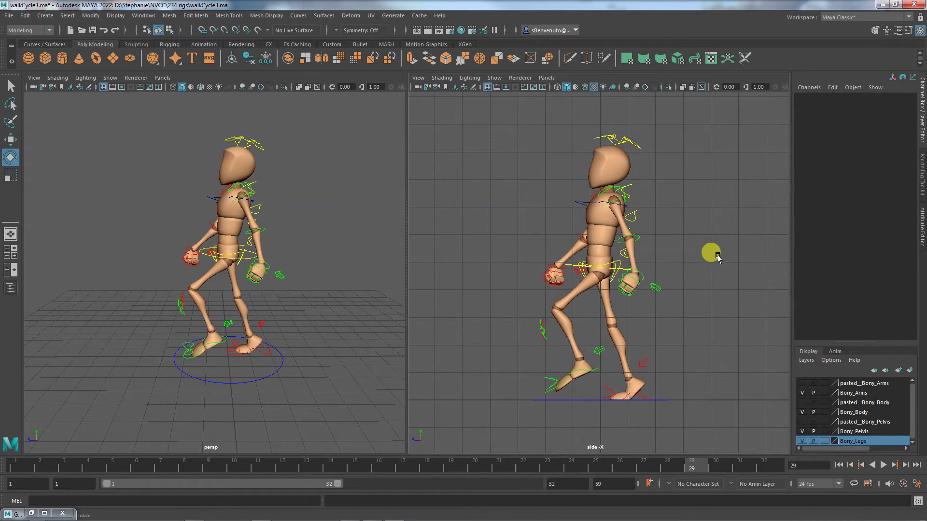
left_click_drag(303, 346, 244, 321, "alt")
left_click(233, 200)
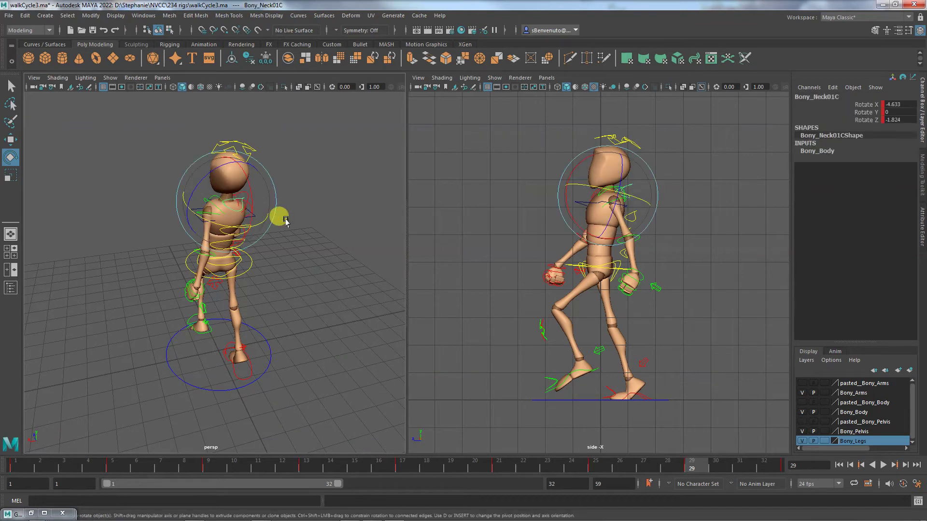
left_click(311, 241)
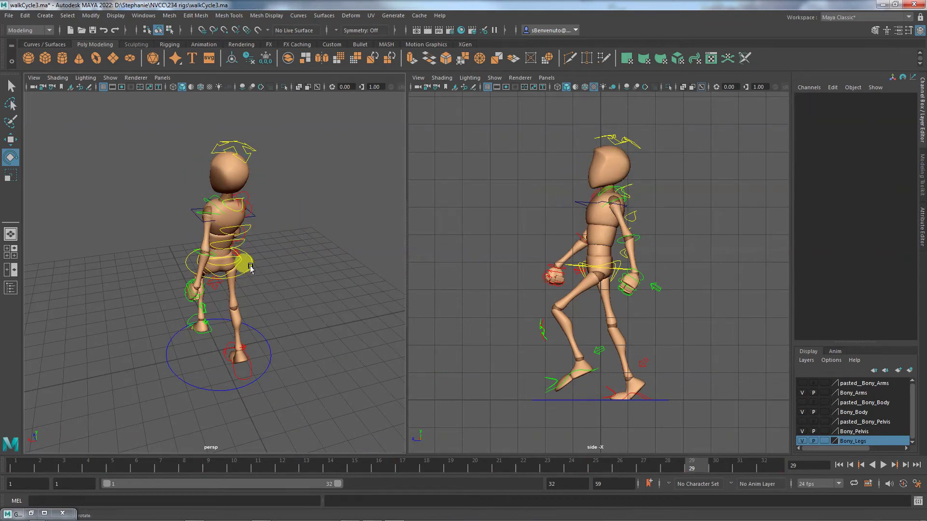
left_click(248, 266)
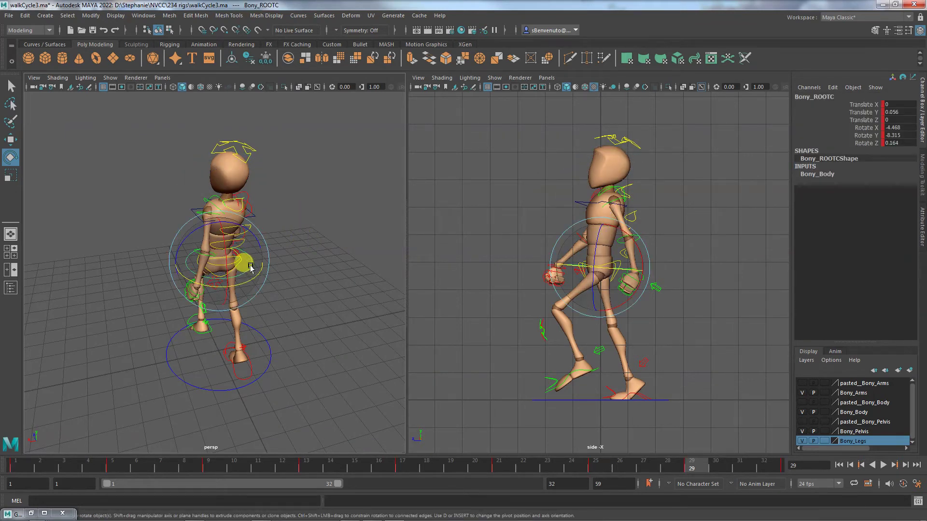
left_click(299, 281)
left_click_drag(275, 285, 255, 256, "alt")
left_click(245, 249)
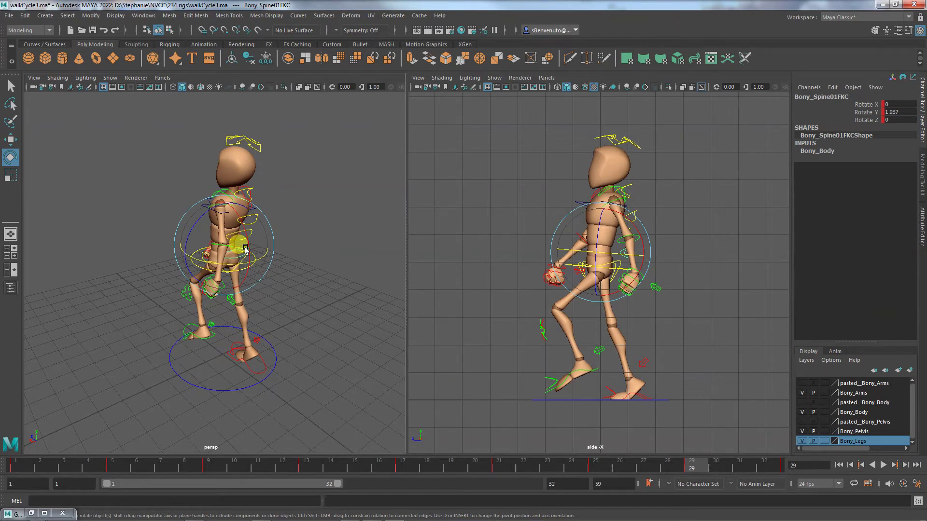
left_click(336, 258)
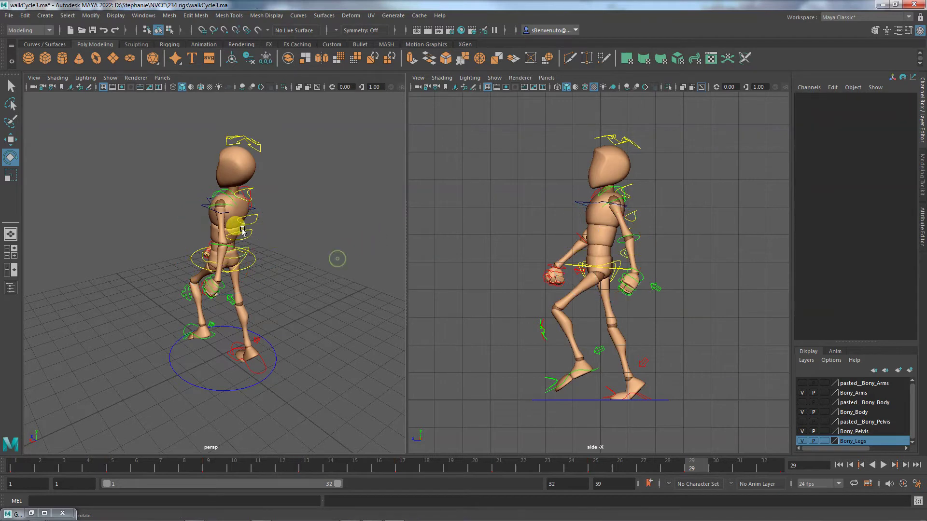
left_click(243, 231)
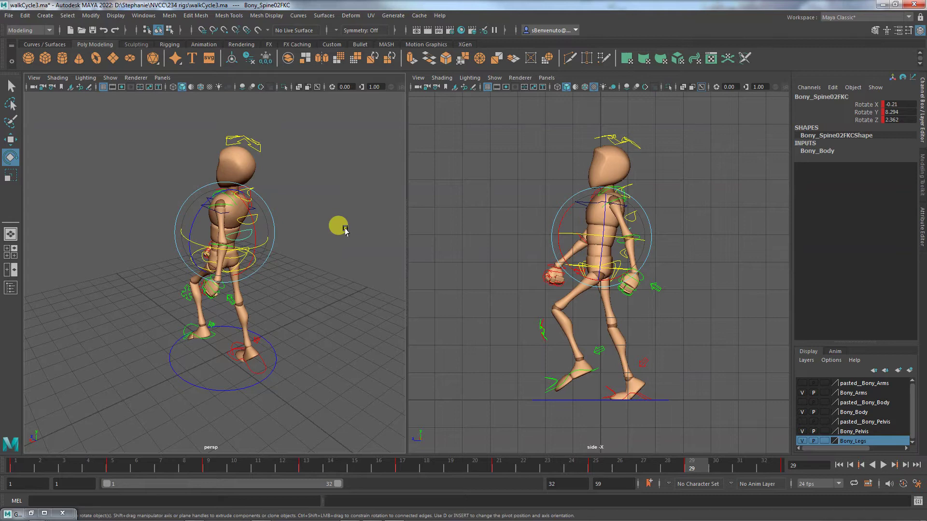
left_click(343, 227)
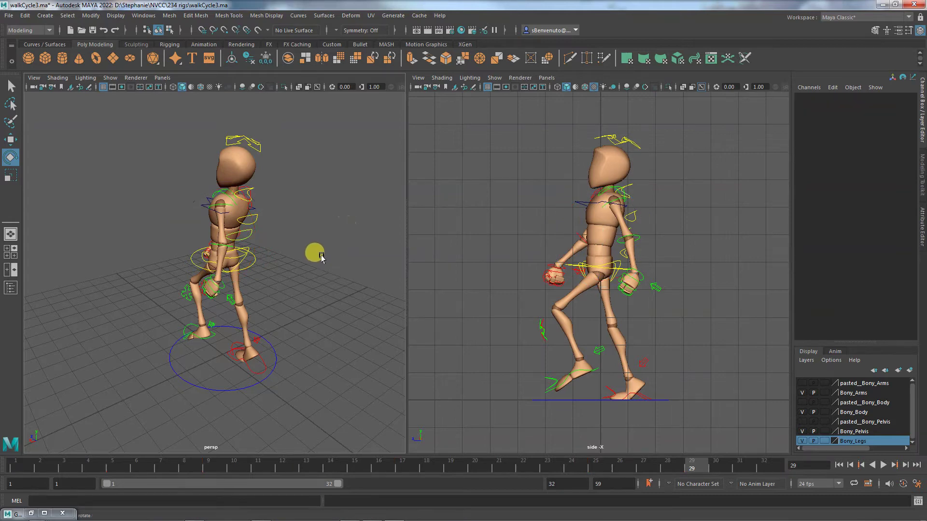
mouse_move(321, 257)
left_mouse_down("alt")
mouse_move(403, 261)
mouse_move(324, 270)
left_mouse_up("alt")
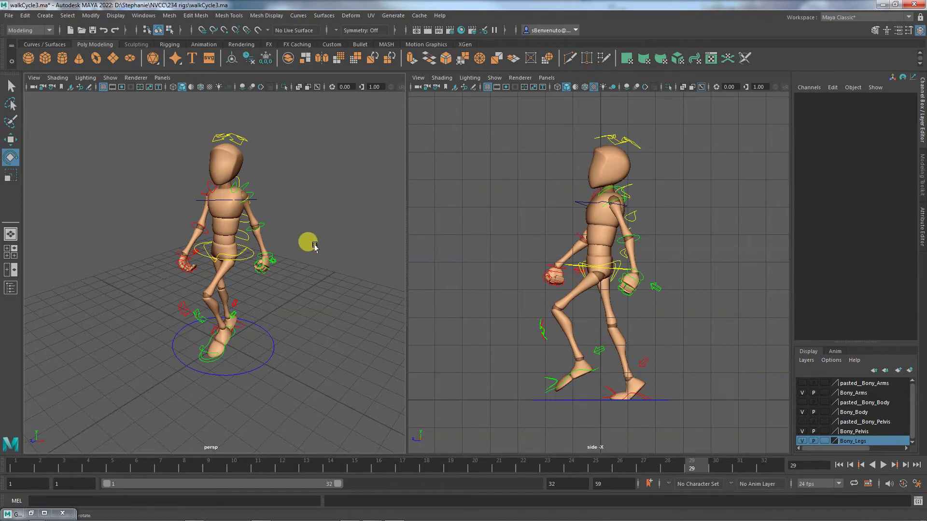
From a near-front view, look through the elbow and torso controls for the shoulder control
left_click_drag(306, 241, 203, 228, "alt")
left_click(203, 228)
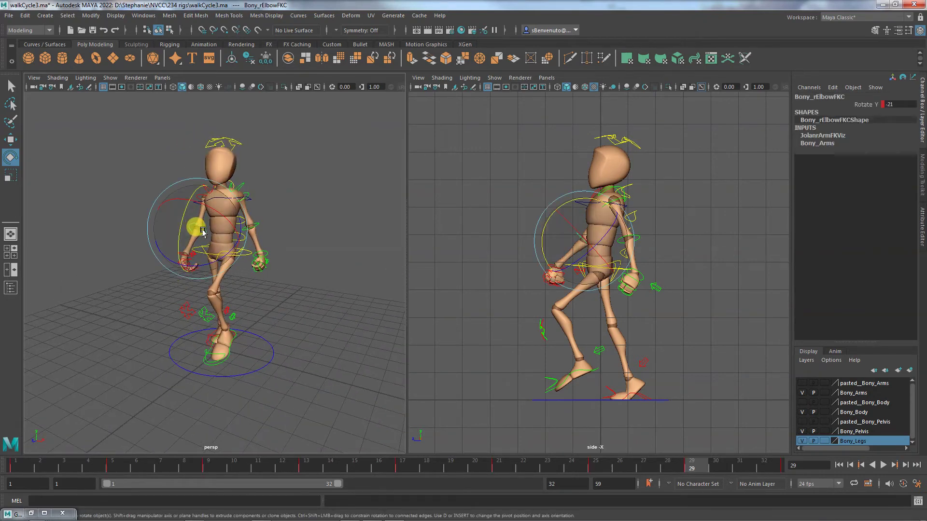
left_click(258, 226)
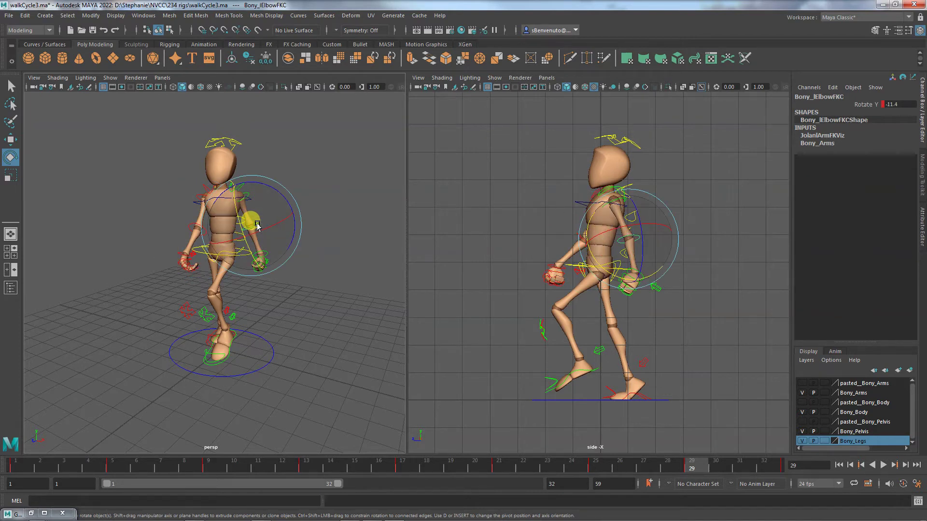
left_click(353, 195)
left_click(241, 189)
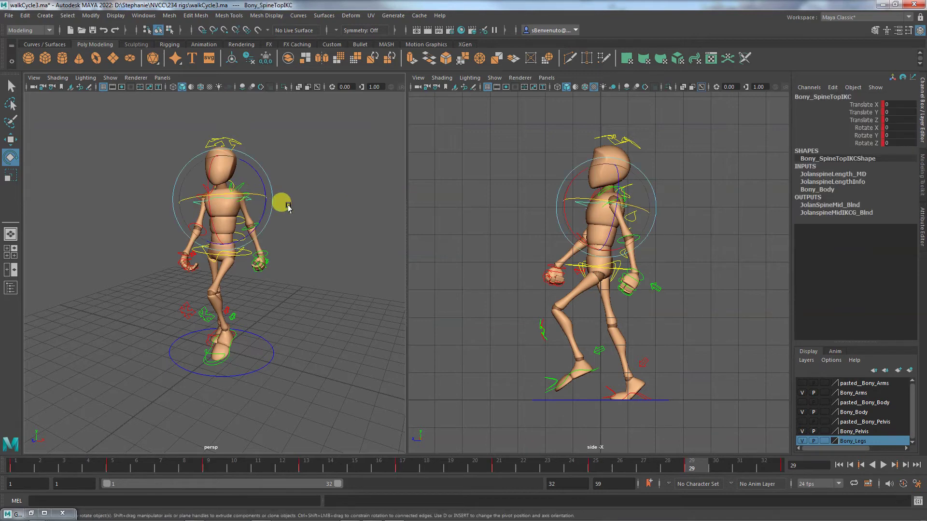
left_click(343, 215)
Set the right shoulder FK control's rotation to Y -15 and Z -74
left_click(237, 186)
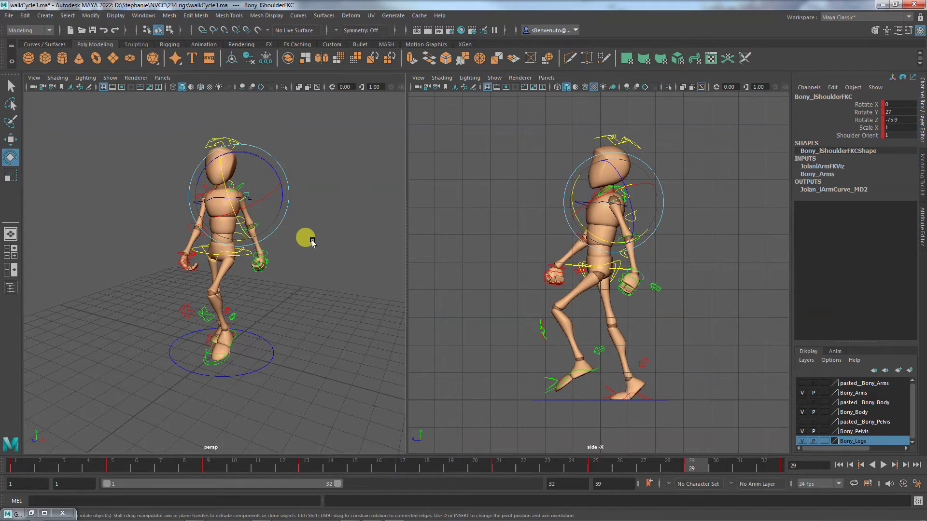
left_click(307, 239)
left_click(196, 196)
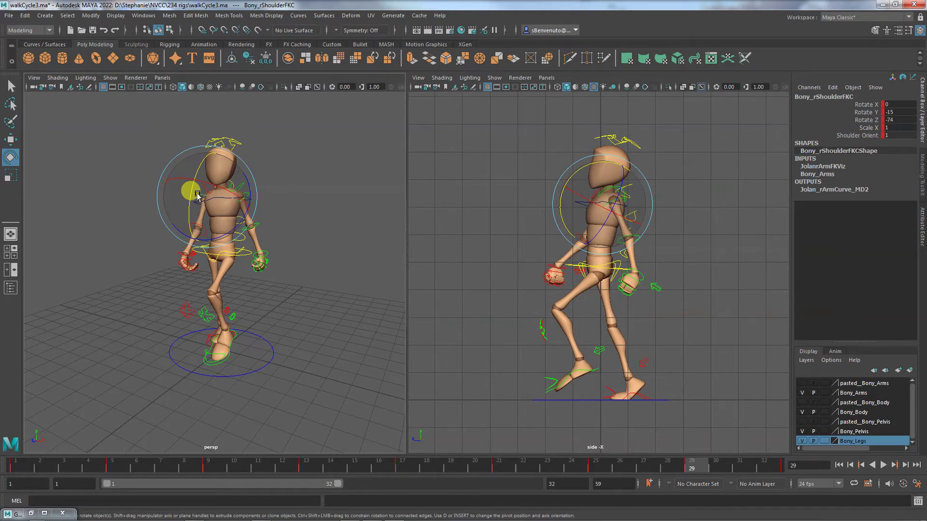
left_click_drag(114, 314, 197, 263, "alt")
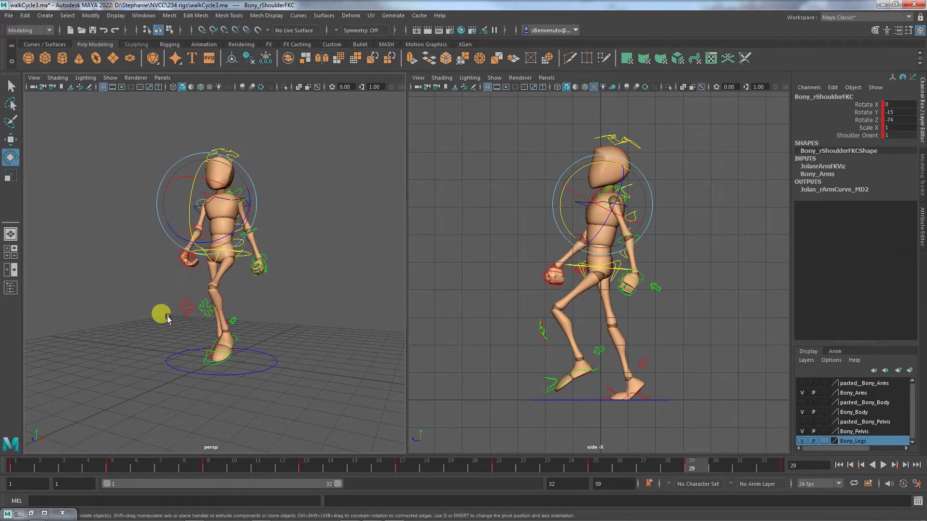
left_click_drag(167, 321, 115, 336, "alt")
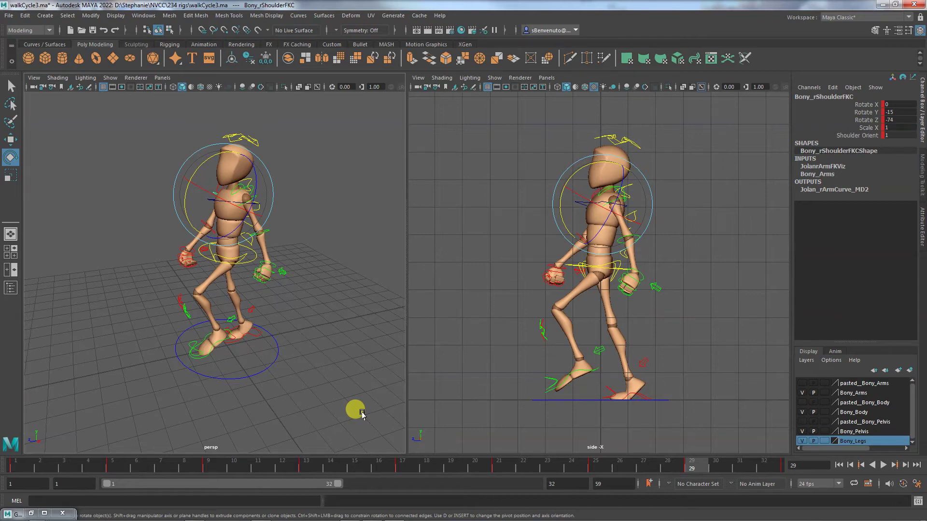
Flip between frames 13 and 29 several times to compare poses, then return to frame 1
left_click(305, 464)
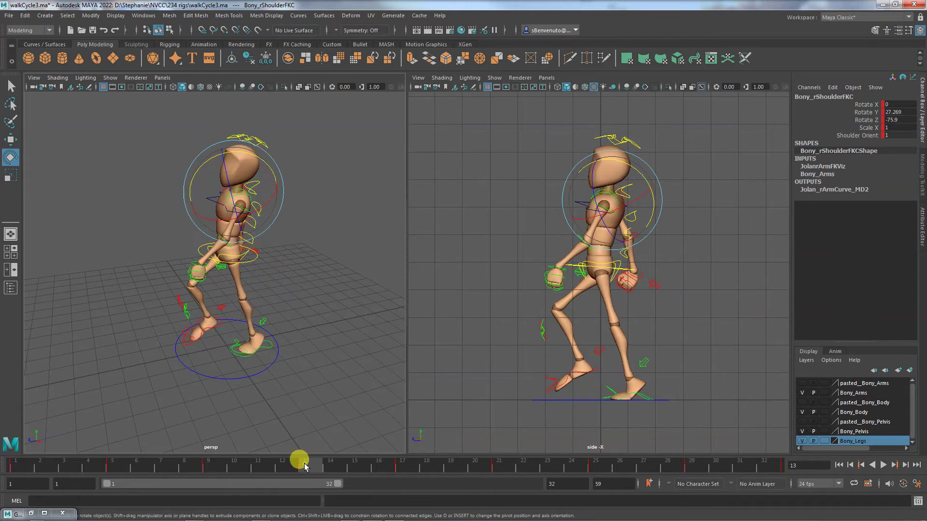
left_click(479, 388)
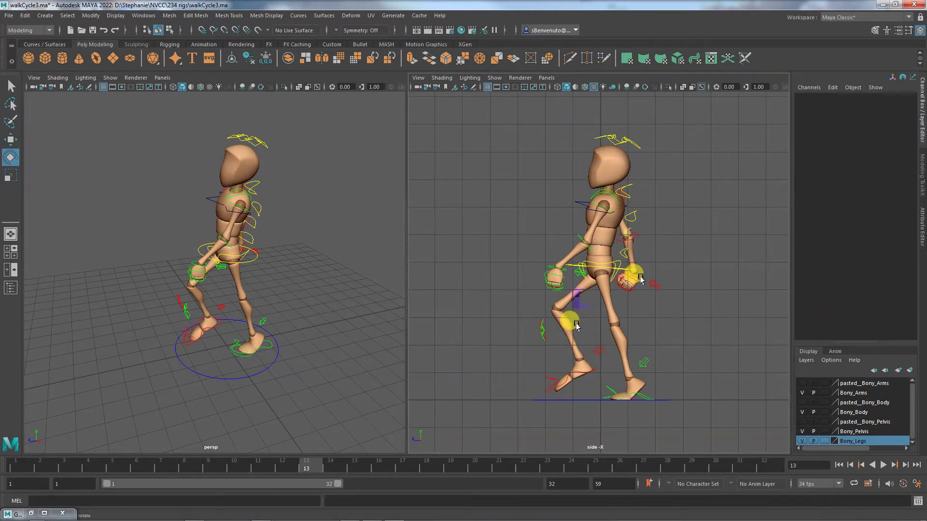
left_click(689, 465)
left_click(305, 465)
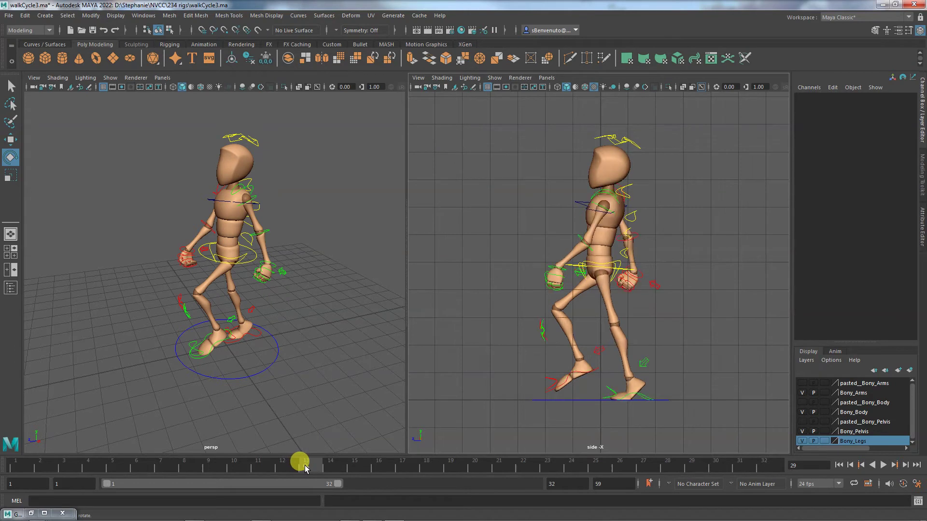
left_click(686, 468)
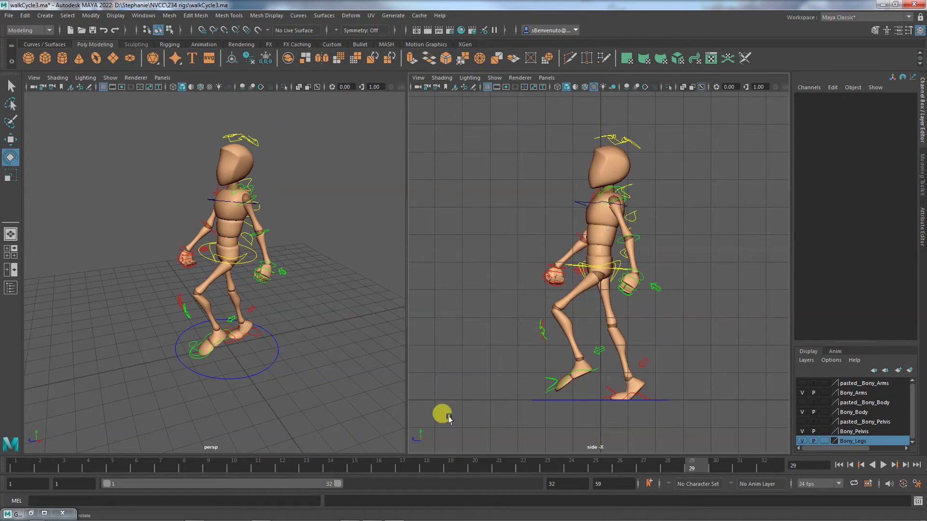
left_click(305, 466)
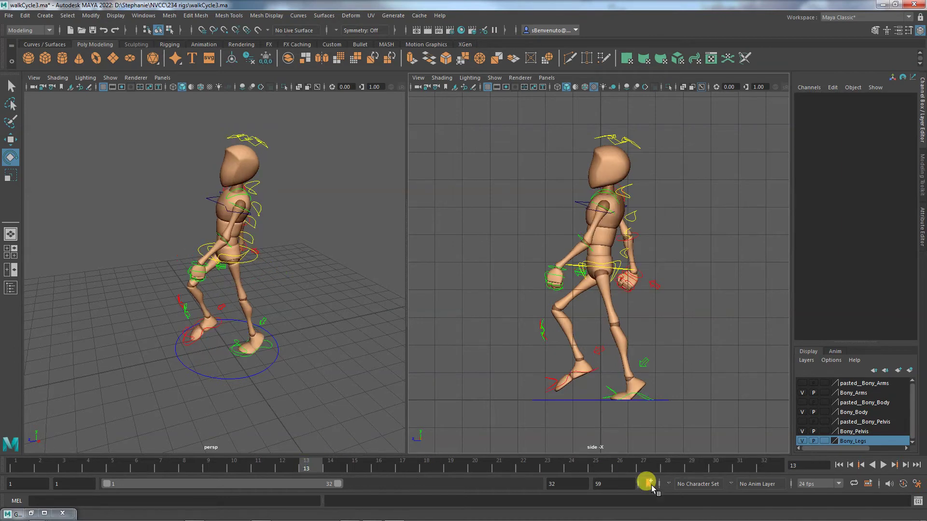
left_click(688, 466)
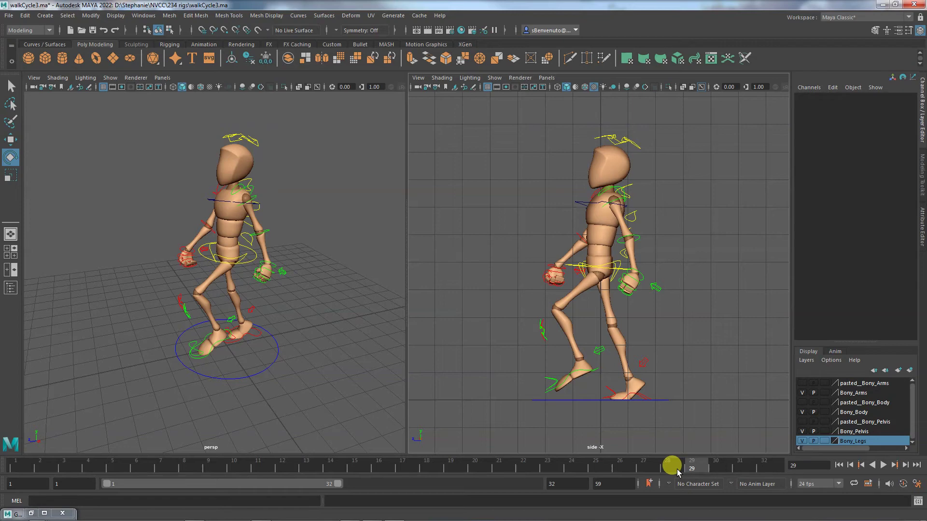
left_click(302, 466)
left_click(838, 465)
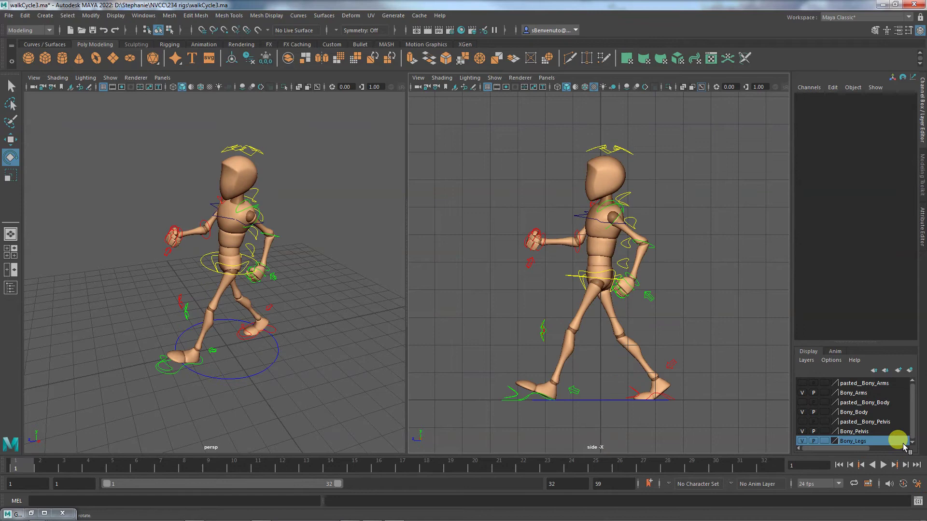
Play the walk loop twice, then marquee-select every rig control at frame 1 in side view
left_click(883, 465)
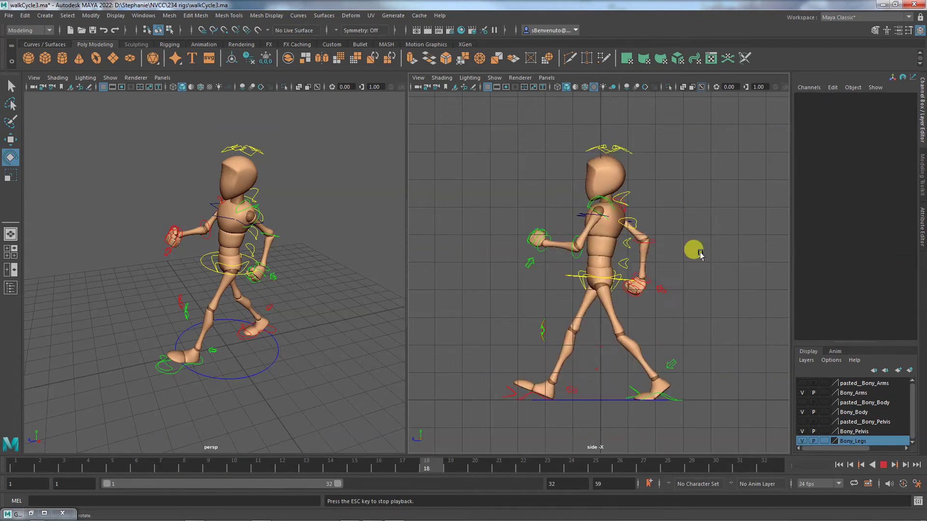
left_click(884, 465)
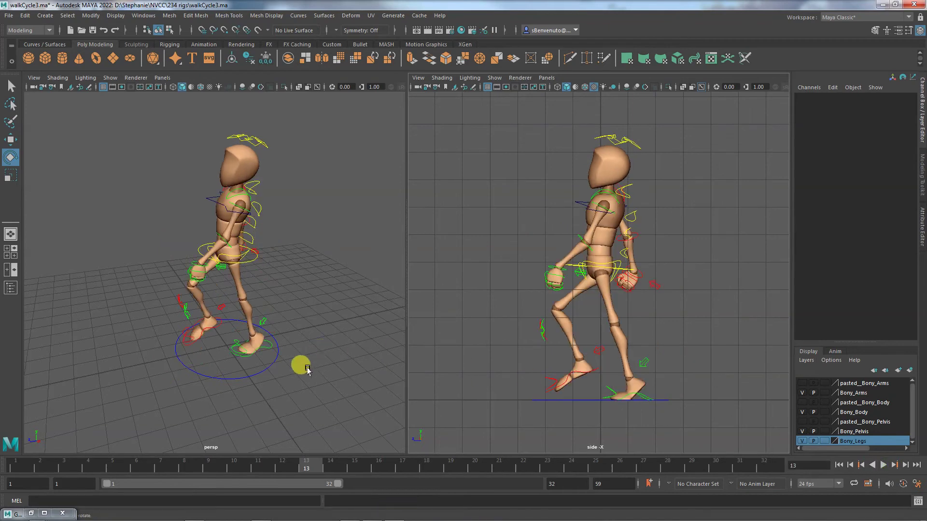
left_click_drag(300, 366, 323, 375, "alt")
left_click(883, 465)
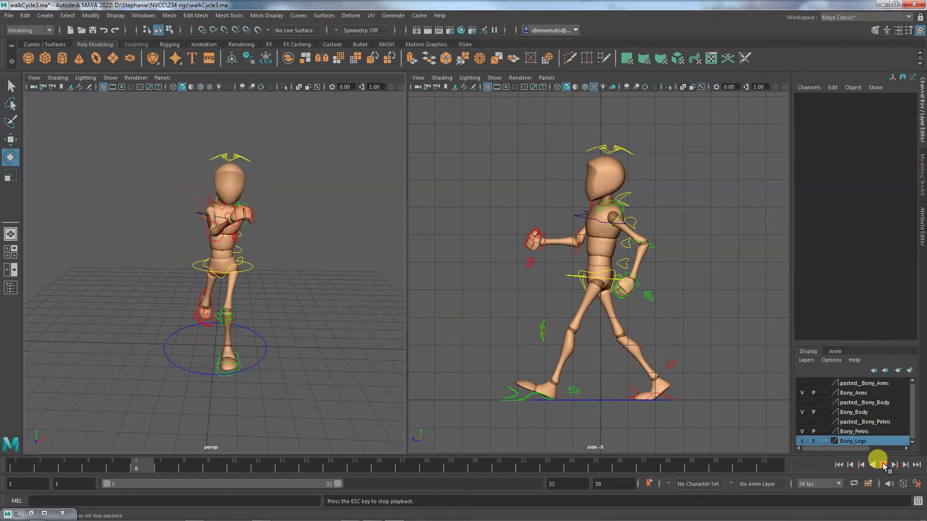
left_click(883, 465)
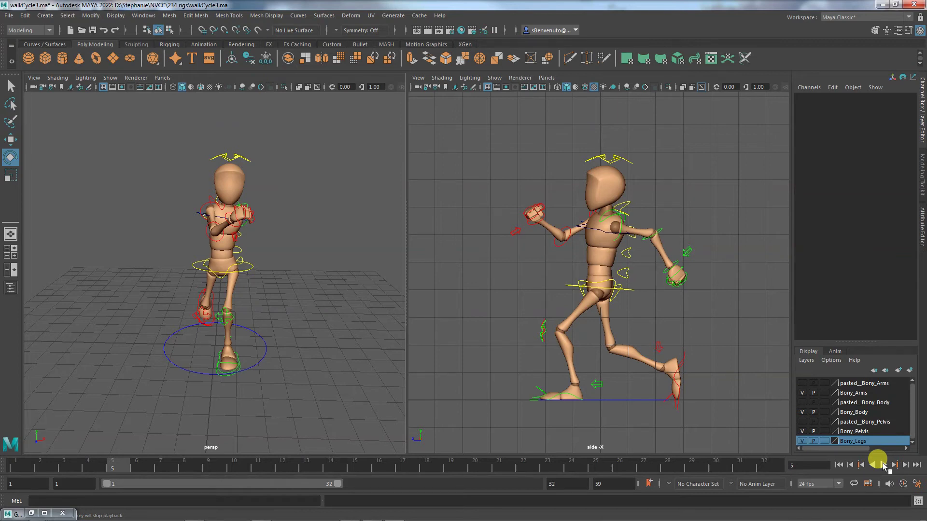
left_click(15, 466)
left_click_drag(481, 143, 747, 471)
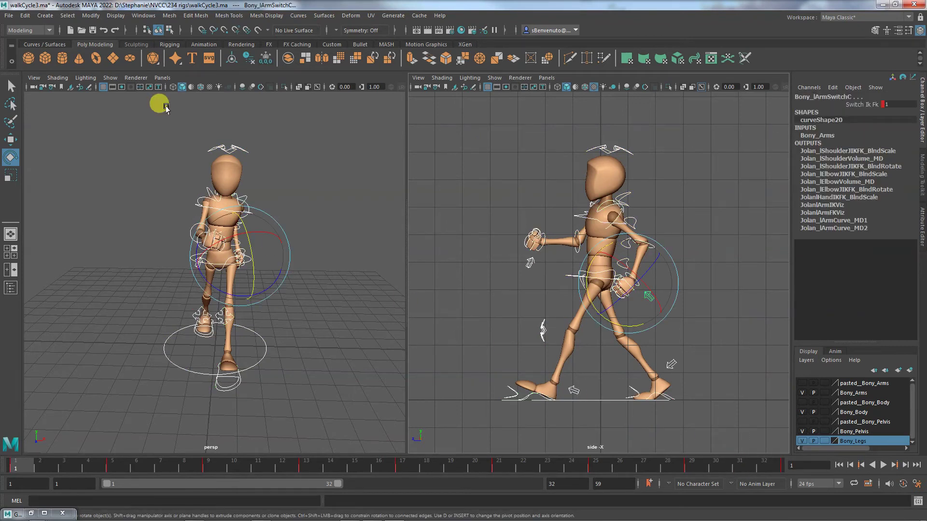
In the Graph Editor, copy every frame 1 key and paste them at frame 33
left_click(144, 15)
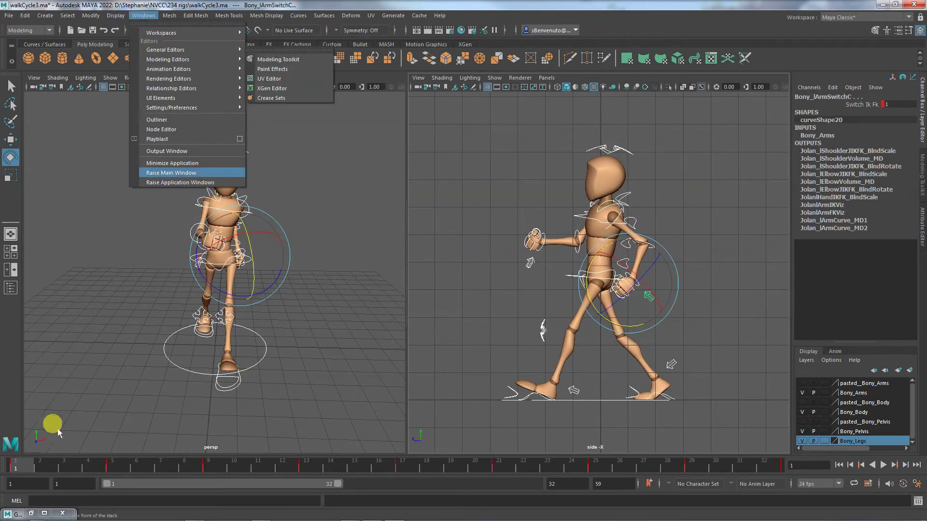
left_click(31, 504)
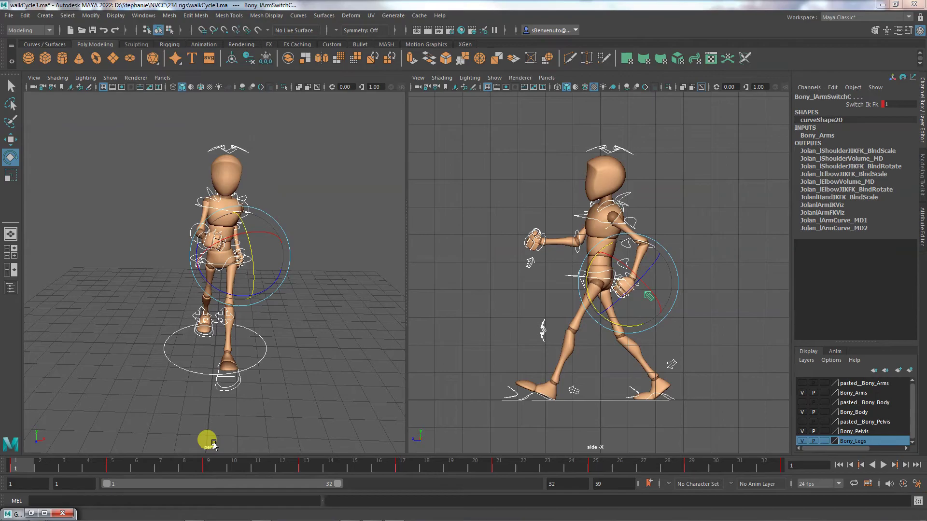
left_click(44, 512)
left_click_drag(175, 285, 193, 512)
key("ctrl+c")
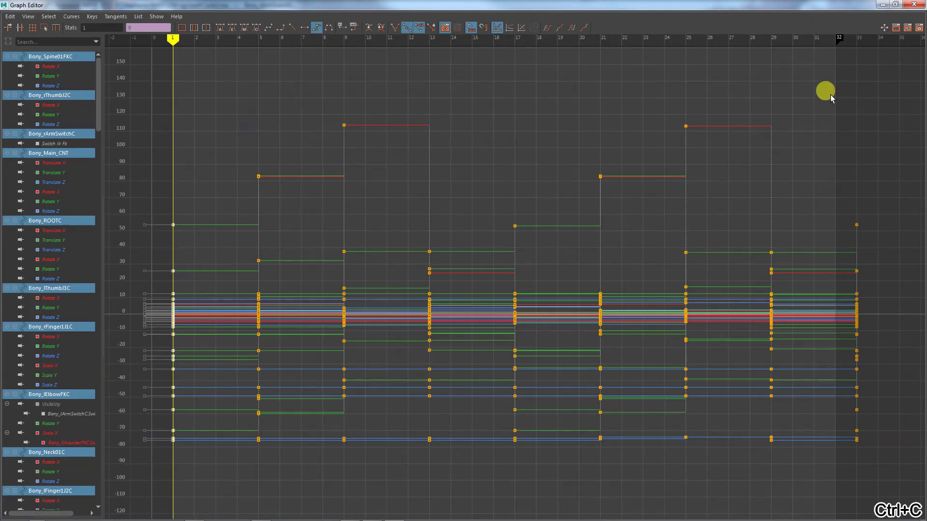
left_click(855, 38)
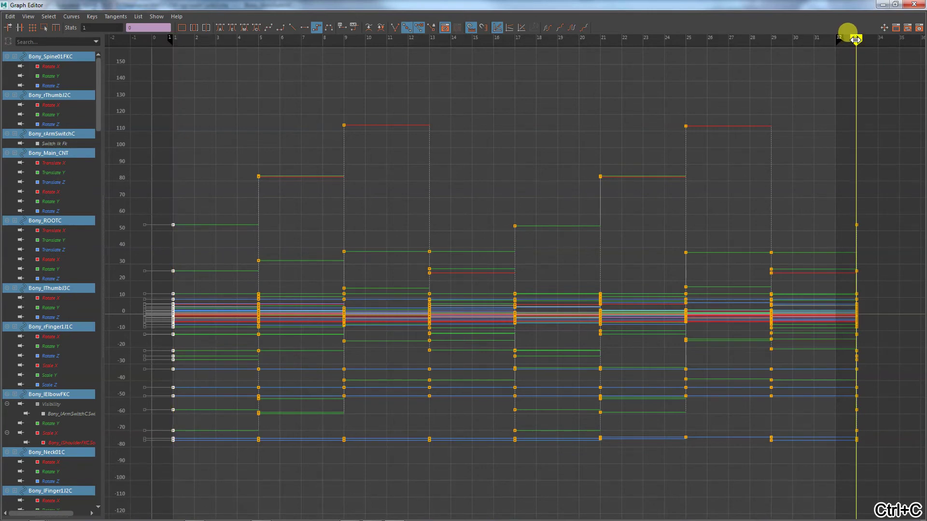
key("ctrl+v")
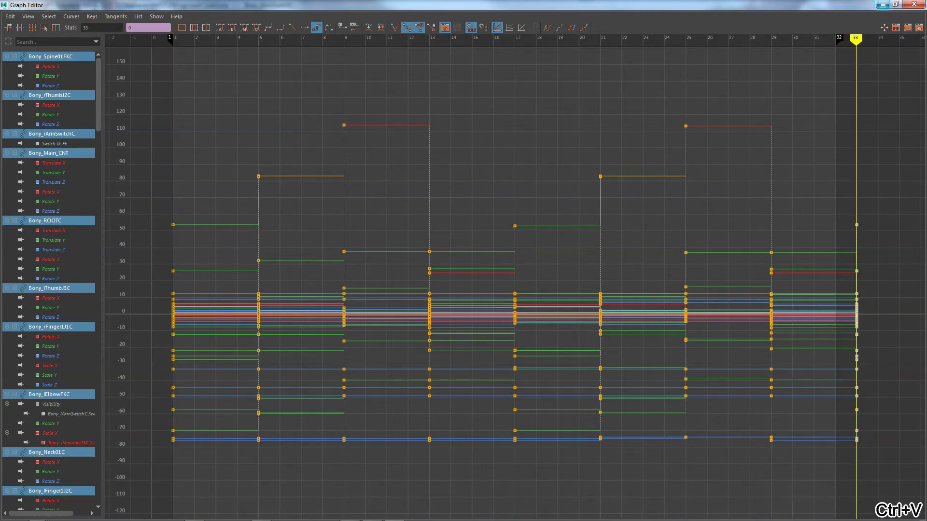
left_click(881, 5)
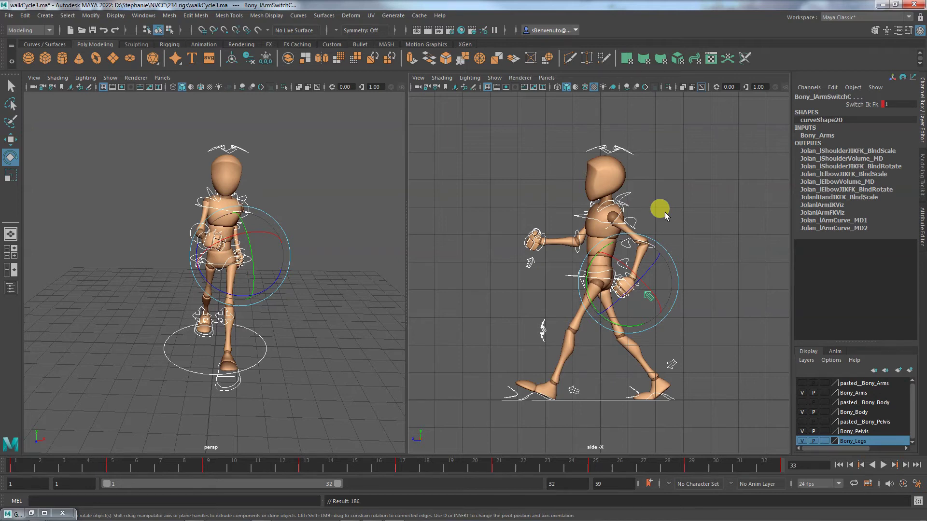
Hide the rig controls in the perspective view with Alt+1 and play the walk from frame 1
left_click(312, 185)
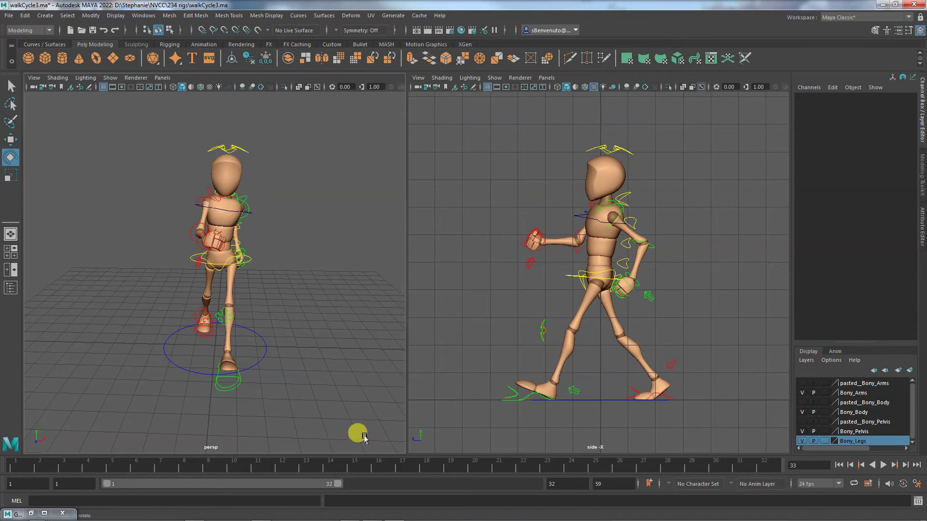
left_click_drag(317, 408, 273, 411, "alt")
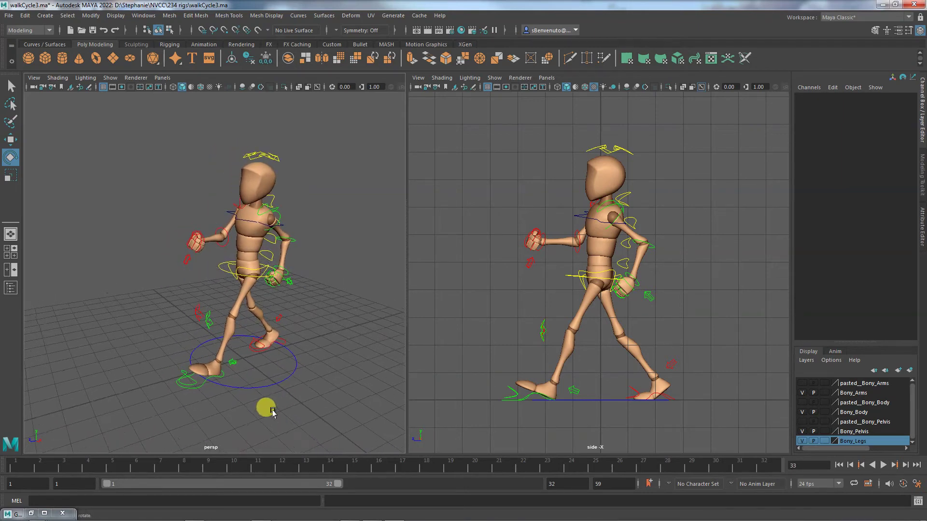
key("alt+1")
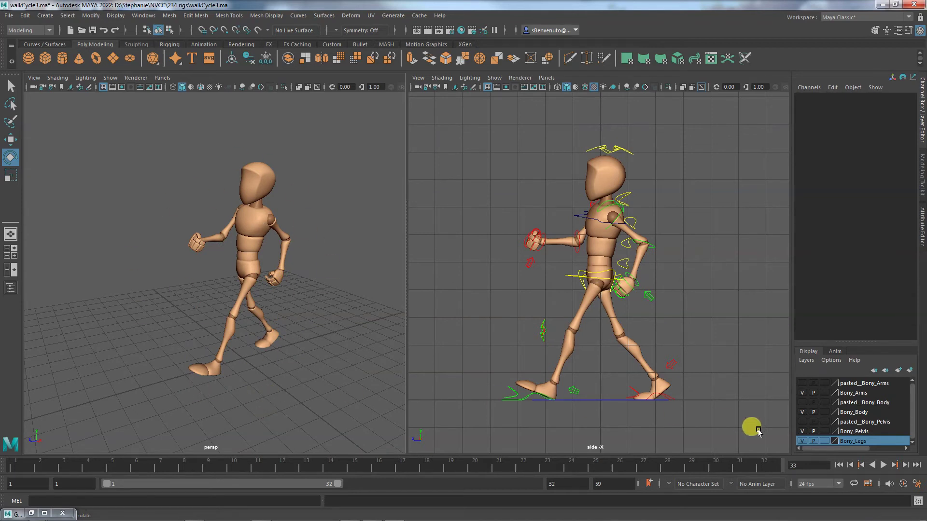
left_click(837, 465)
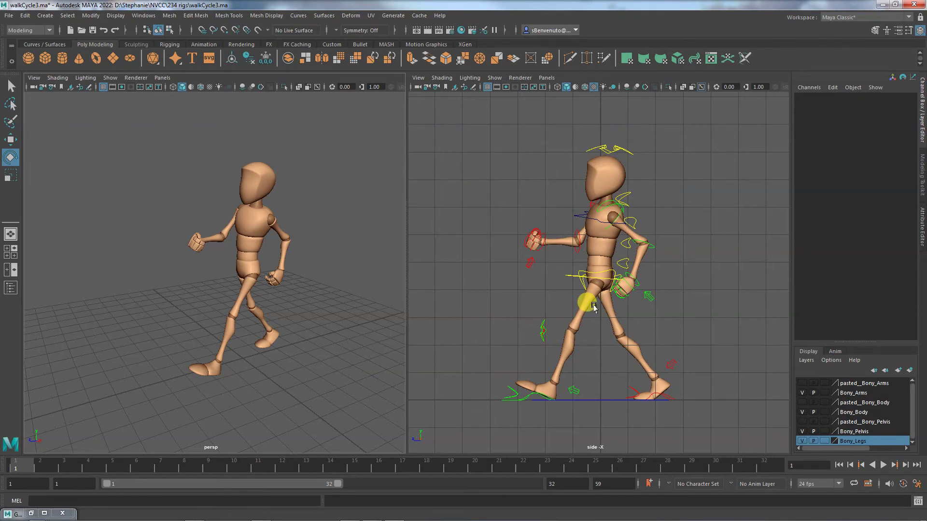
left_click(883, 465)
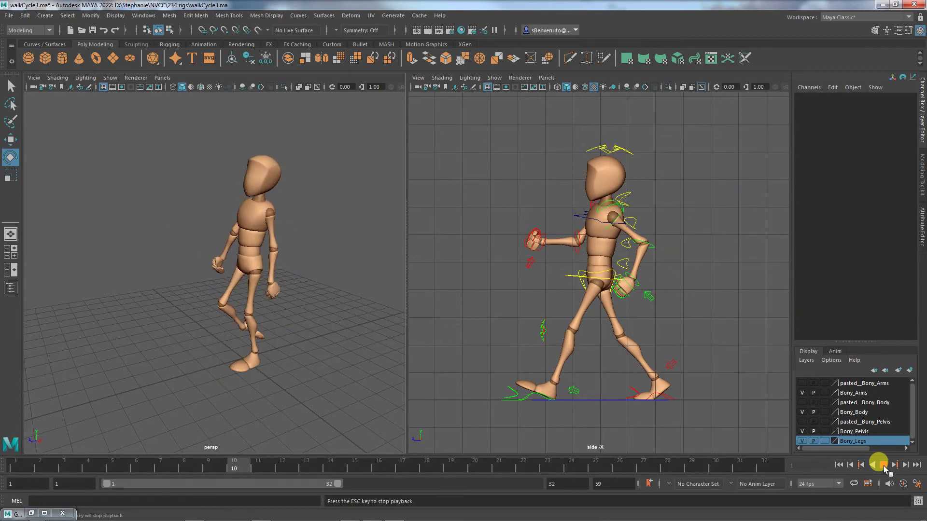
left_click(883, 465)
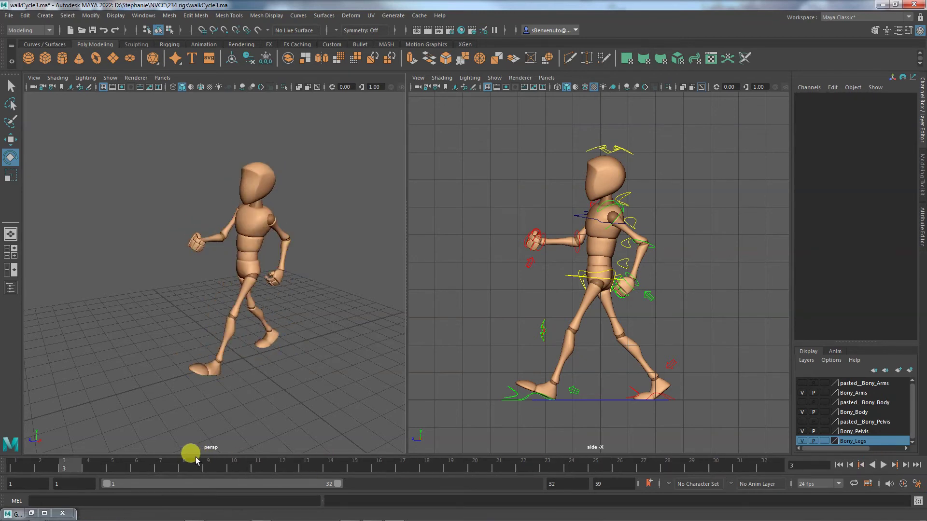
Scrub through the cycle from frame 1 to frame 32 to check the poses
mouse_move(170, 465)
left_mouse_down()
mouse_move(17, 471)
mouse_move(398, 460)
mouse_move(728, 471)
left_mouse_up()
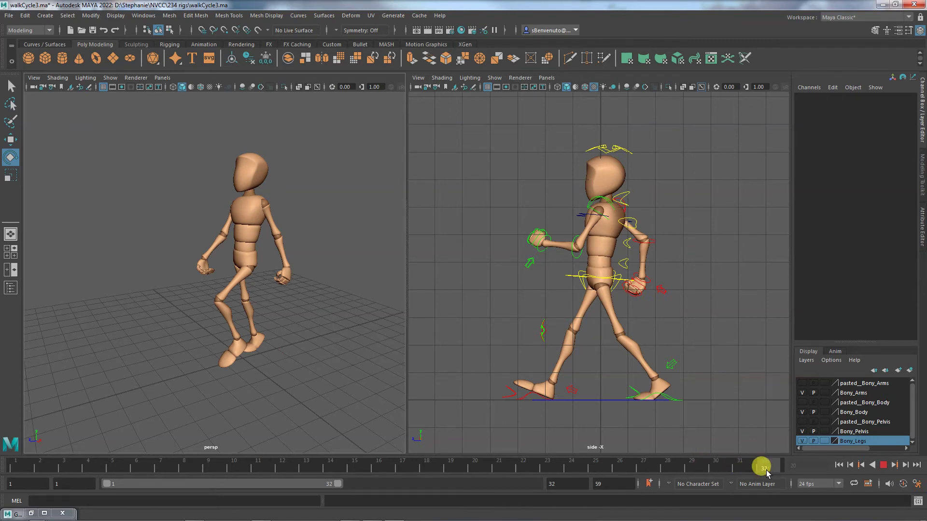
left_click_drag(787, 475, 786, 475)
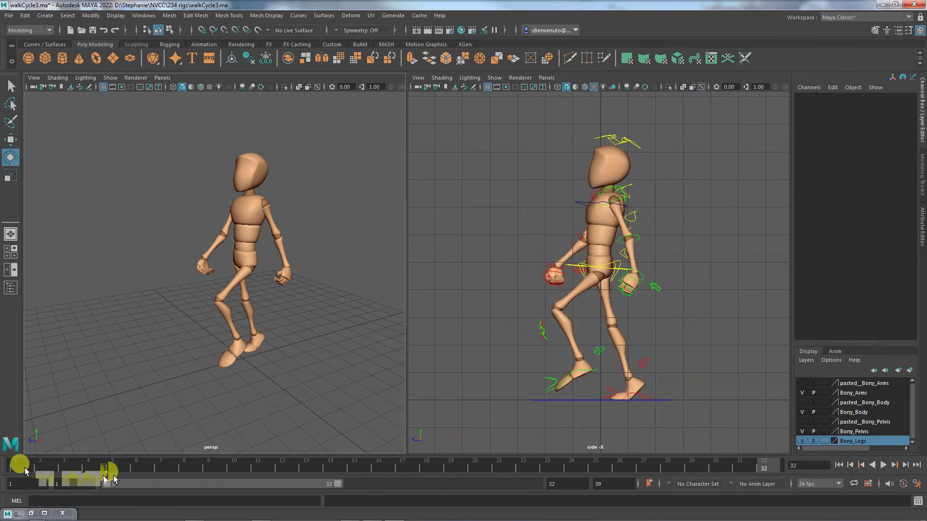
mouse_move(18, 467)
left_mouse_down()
mouse_move(78, 471)
mouse_move(22, 470)
left_mouse_up()
left_click_drag(716, 474, 782, 475)
left_click_drag(67, 476, 42, 475)
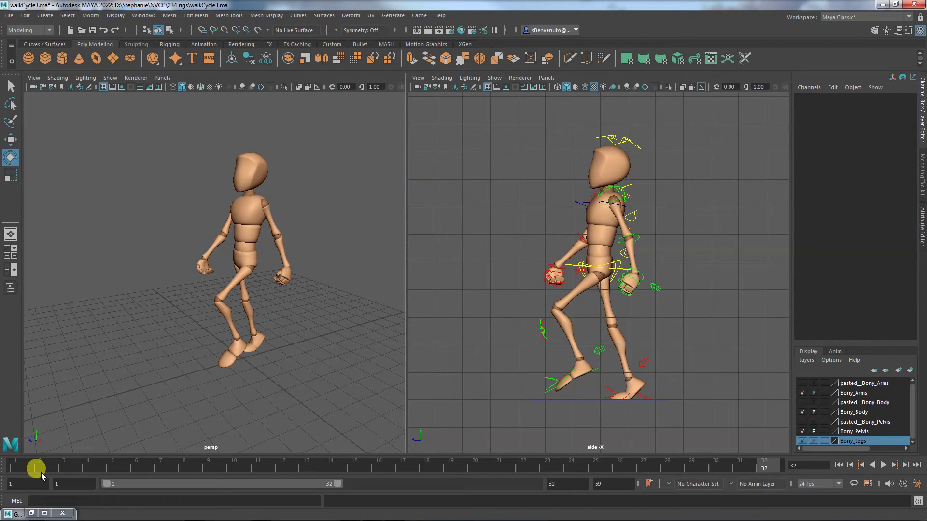
left_click_drag(41, 475, 10, 471)
left_click(10, 470)
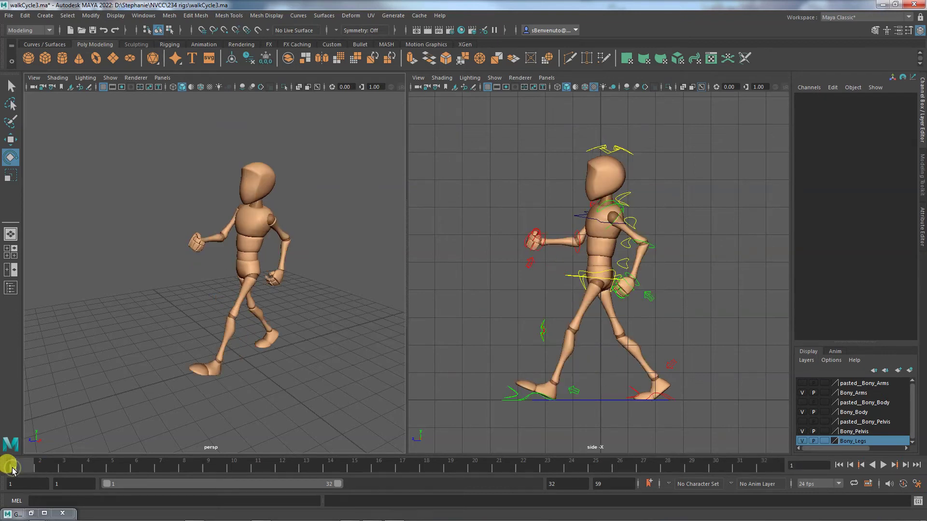
left_click(772, 467)
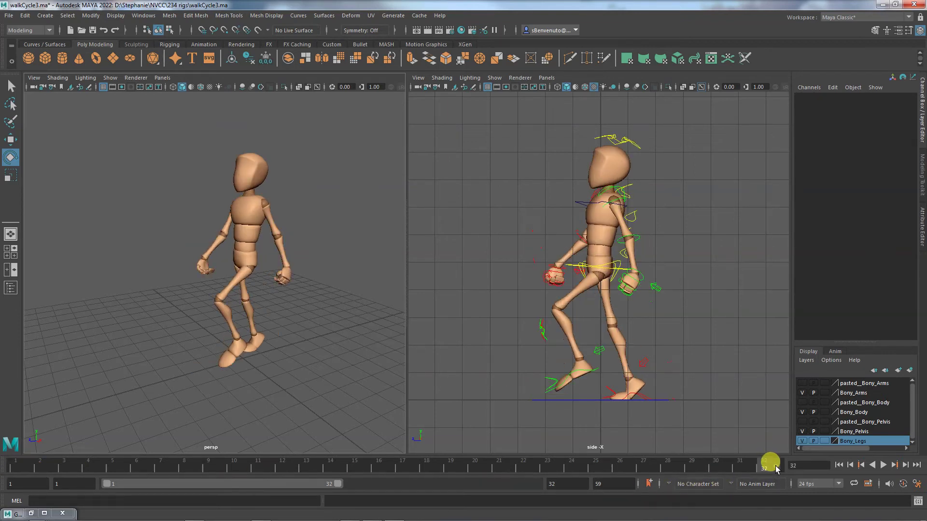
left_click(12, 468)
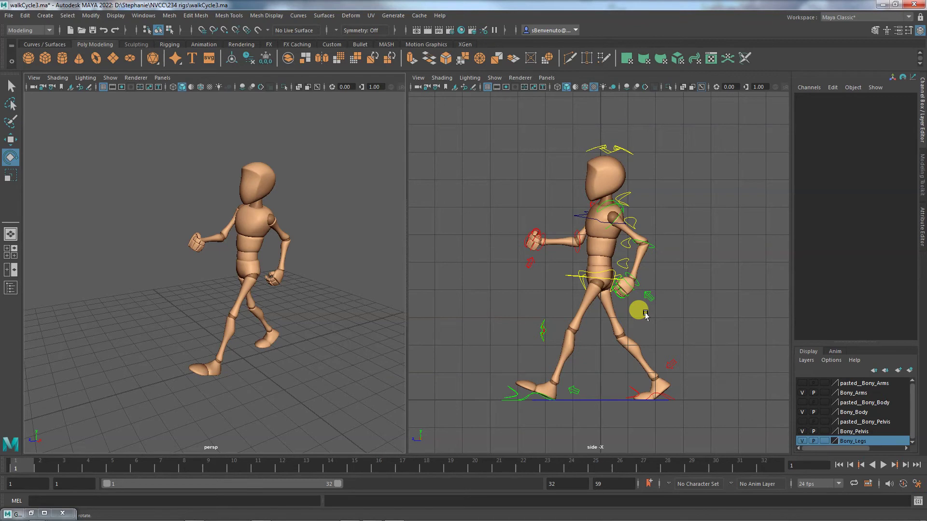
Settle on frame 17 and marquee-select all rig controls in the side view
left_click(352, 466)
left_click_drag(352, 467, 424, 470)
left_click(447, 387)
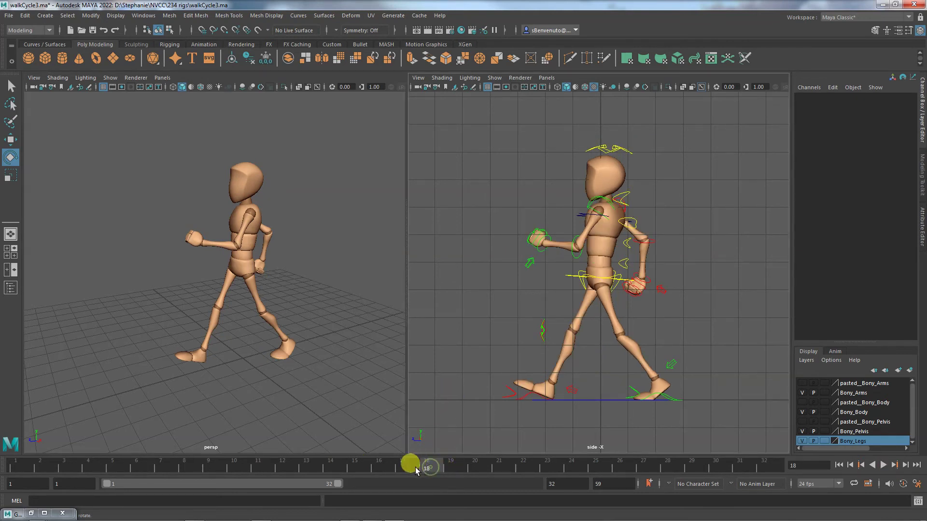
mouse_move(415, 467)
left_mouse_down()
mouse_move(352, 466)
mouse_move(402, 468)
left_mouse_up()
left_click(539, 351)
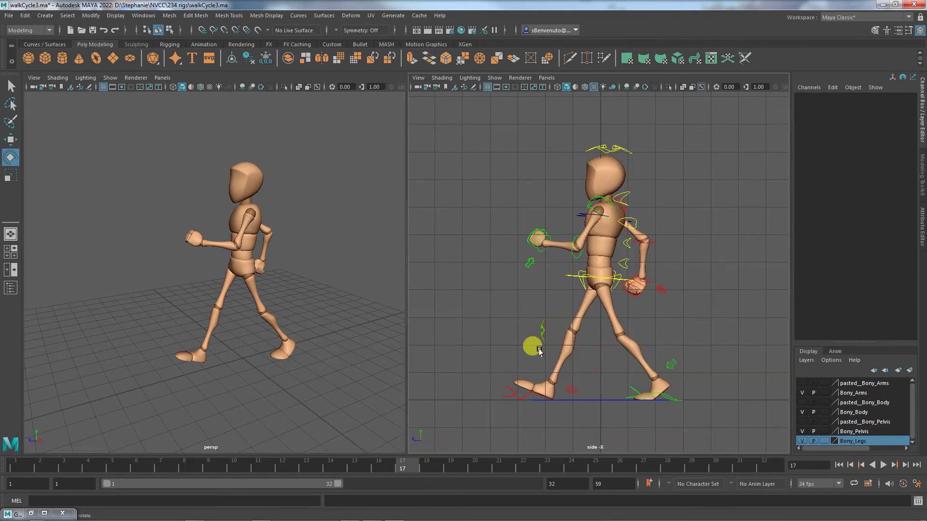
left_click_drag(517, 161, 720, 399)
left_click(407, 469)
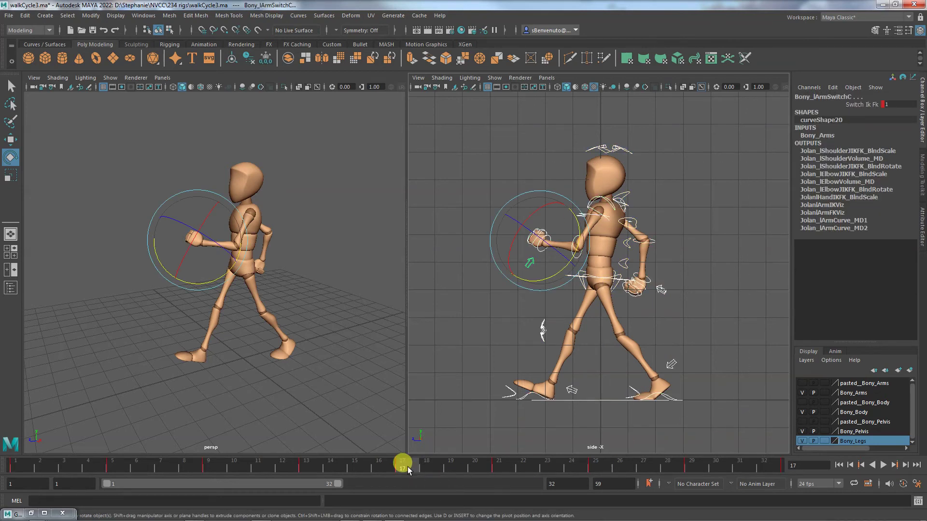
Compare the walk poses by flipping between frames 1, 17 and 32
left_click(672, 320)
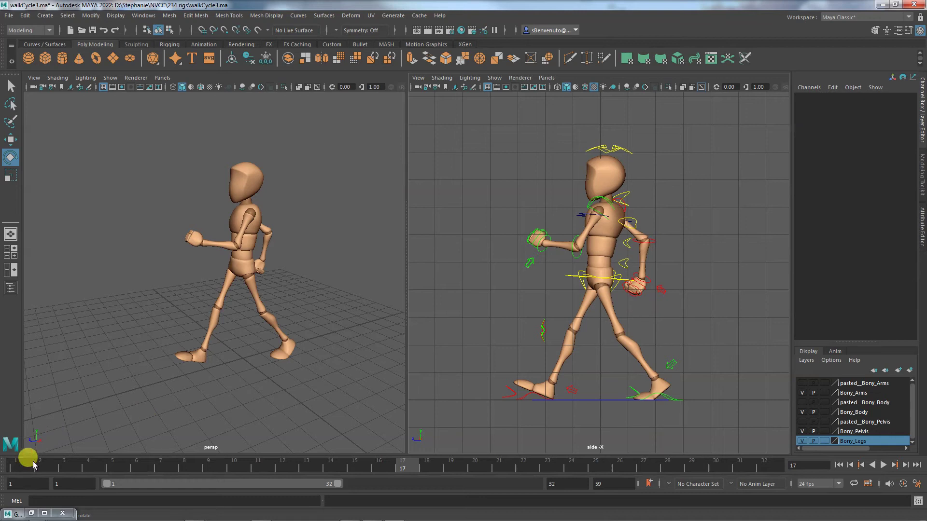
left_click(16, 469)
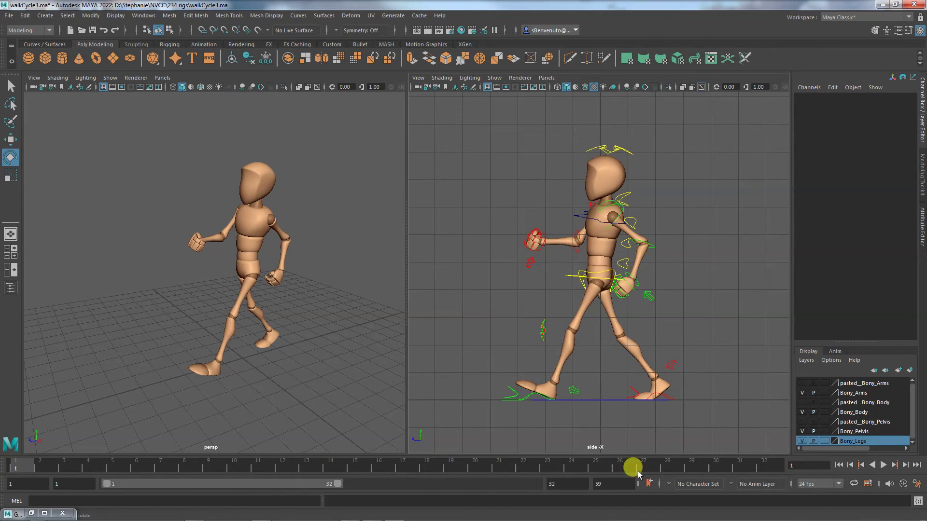
left_click(771, 463)
left_click(17, 465)
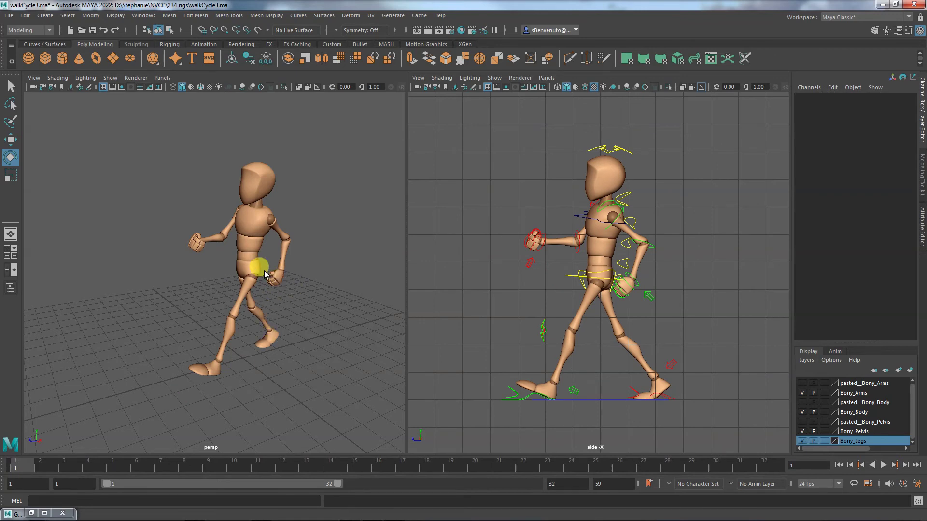
left_click(403, 465)
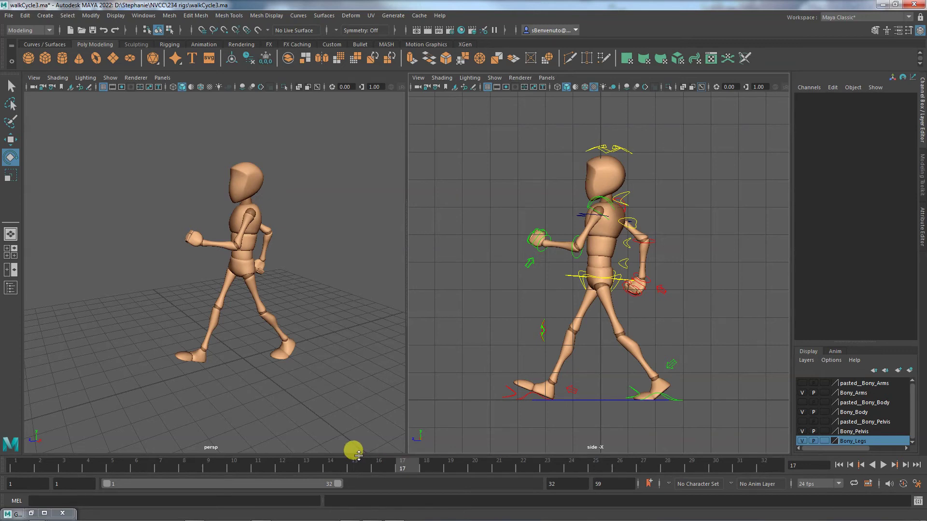
left_click(14, 466)
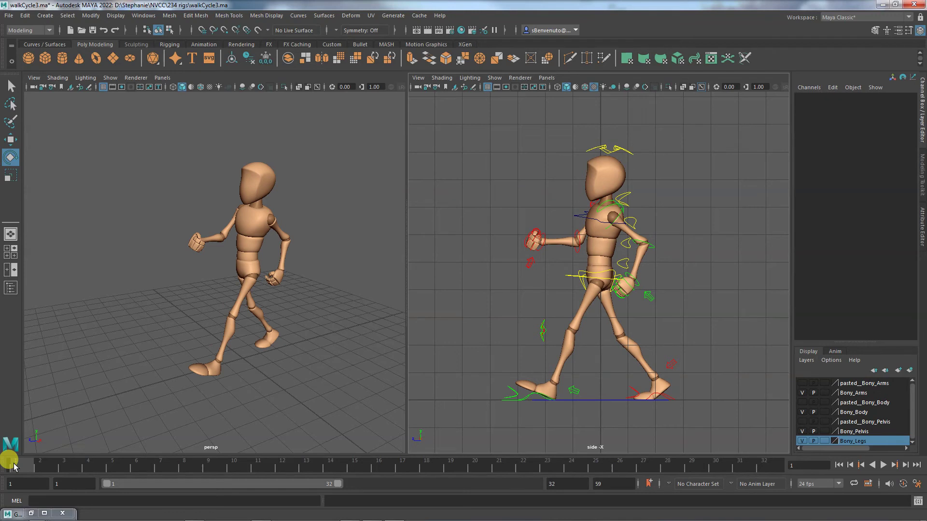
left_click(403, 465)
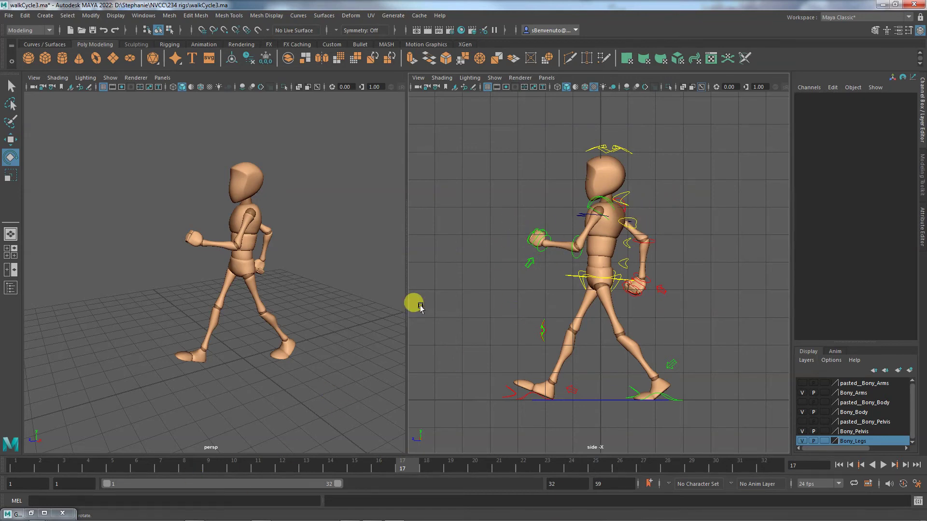
left_click(13, 465)
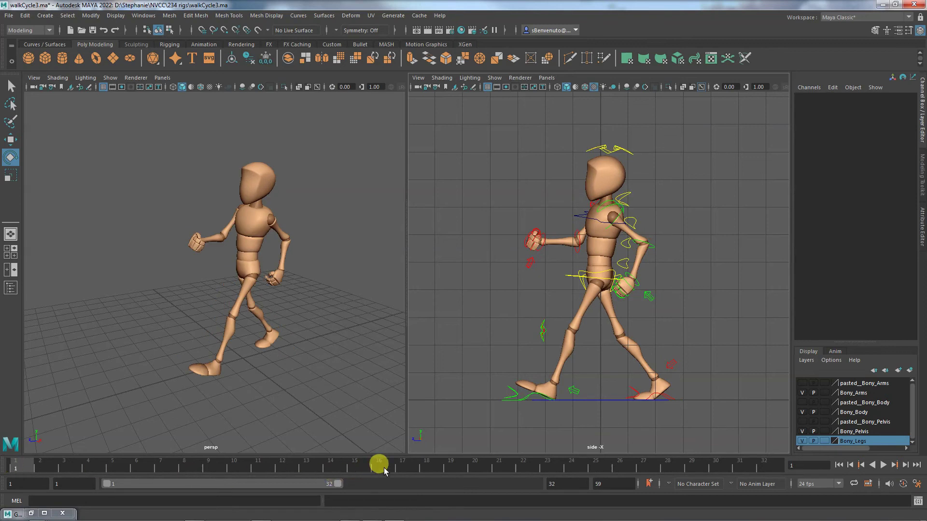
left_click_drag(384, 470, 399, 467)
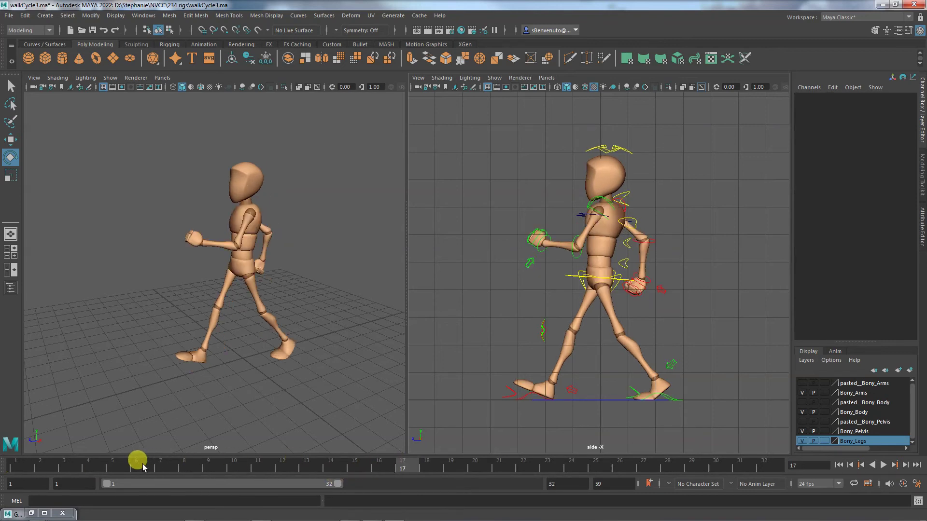
left_click(15, 467)
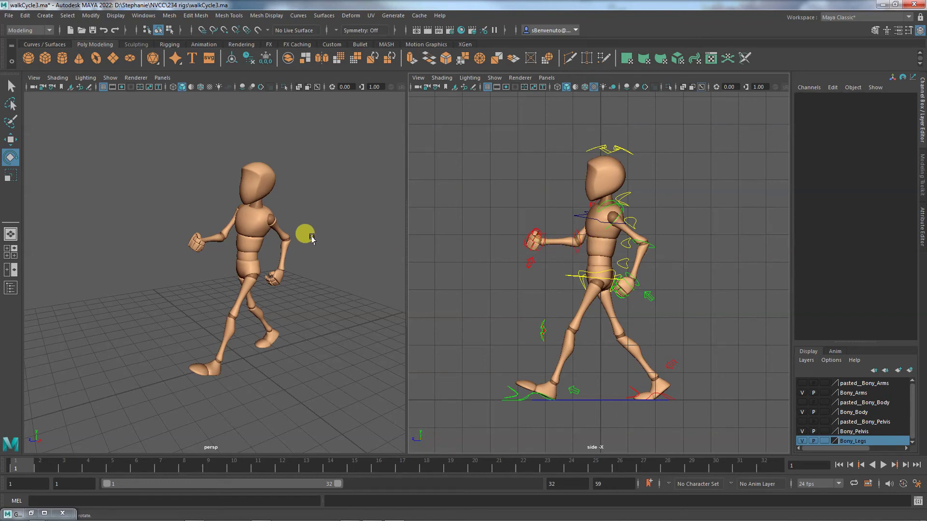
Show the rig controls in the perspective view again and select Bony_lShoulderFKC
left_click(349, 220)
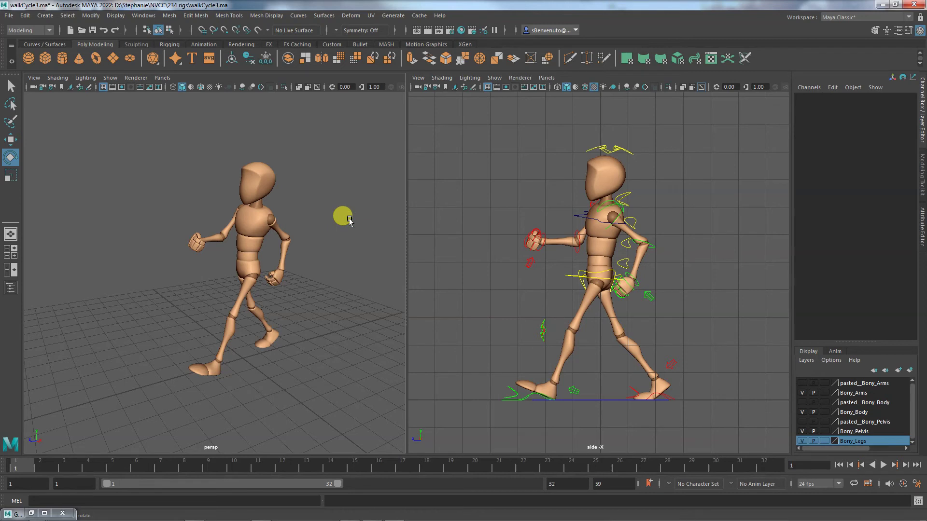
key("alt+1")
left_click(273, 210)
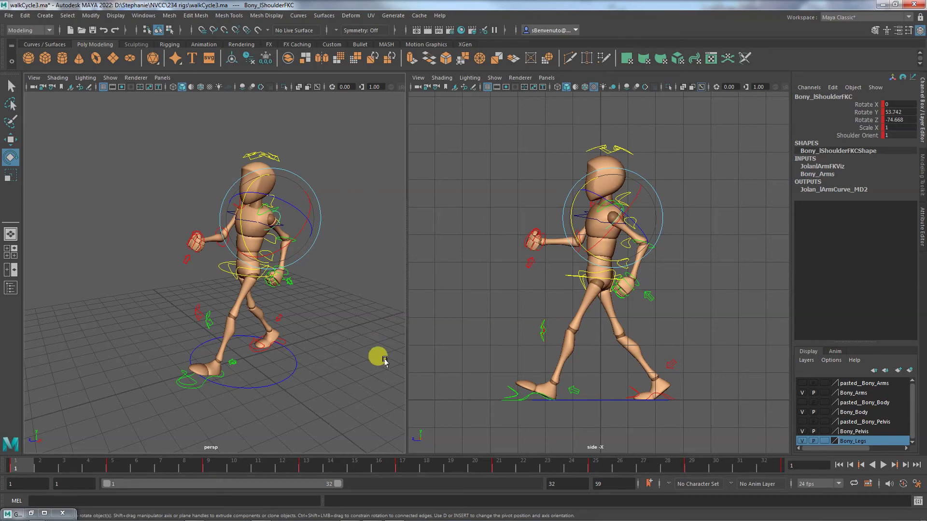
Check the right shoulder FK control's Rotate Y at frame 1 after viewing frame 17
left_click(400, 468)
left_click(728, 269)
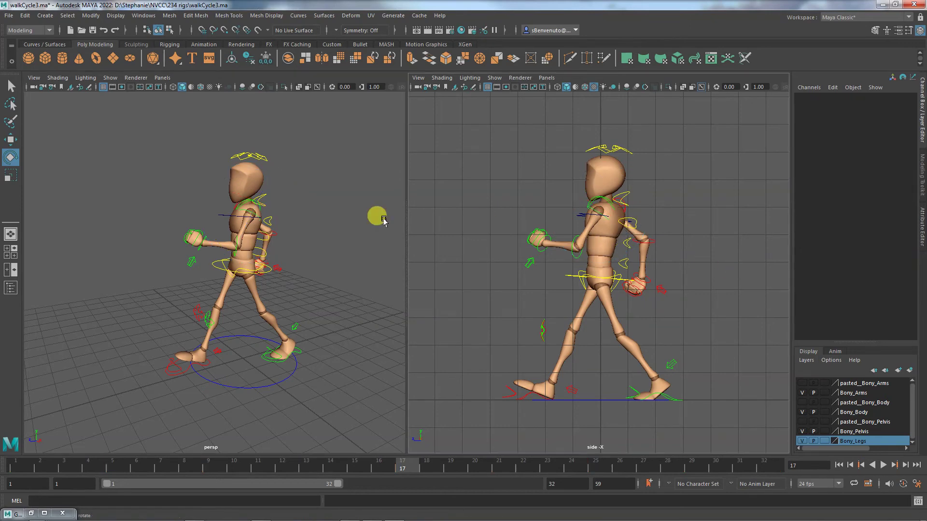
left_click_drag(171, 313, 264, 305, "alt")
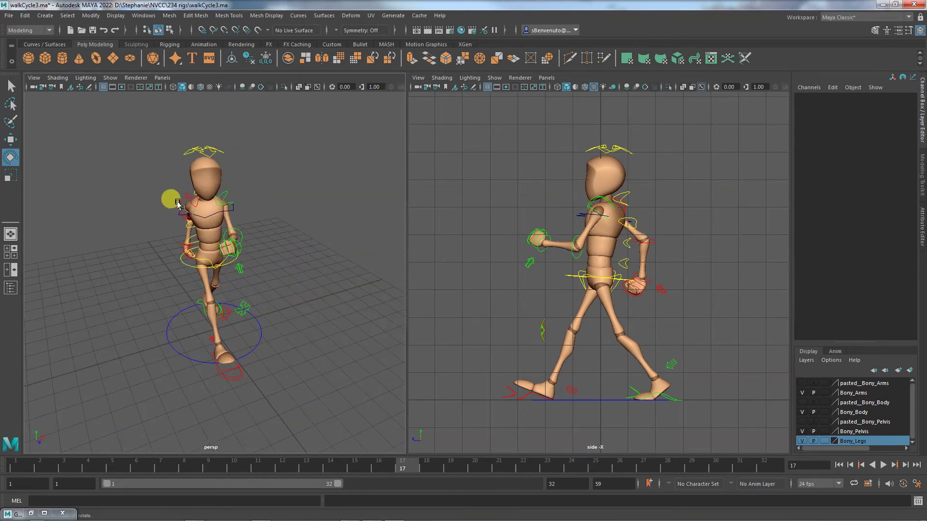
left_click(178, 204)
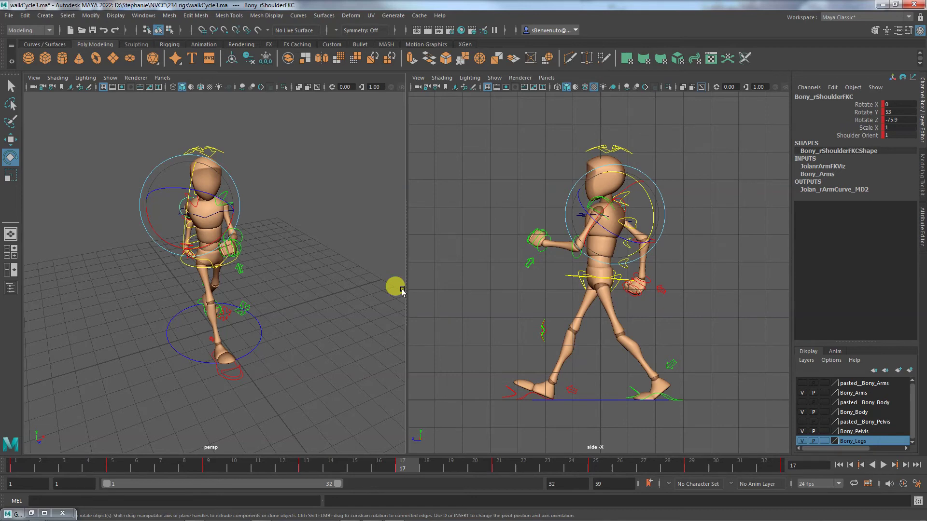
left_click(16, 463)
double_click(902, 112)
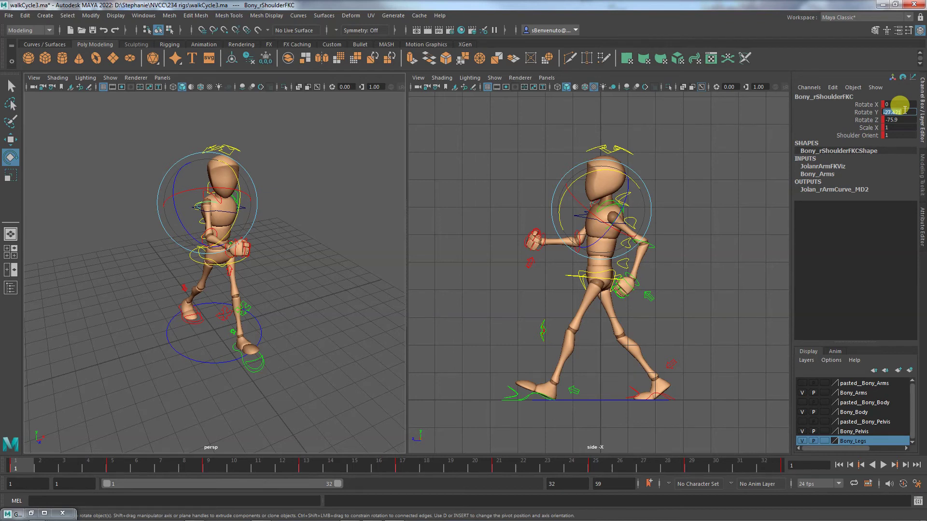
Round the left shoulder FK control's Rotate Y to 53
left_click(313, 405)
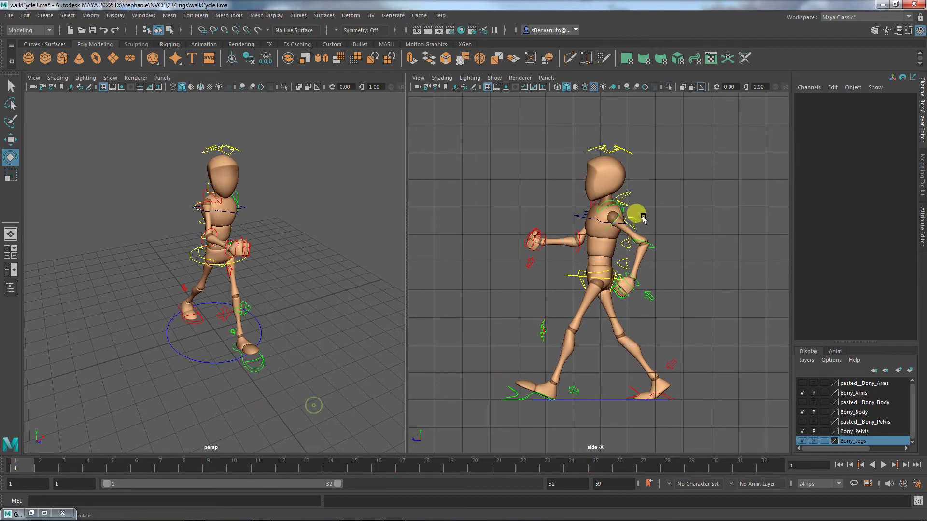
left_click(614, 208)
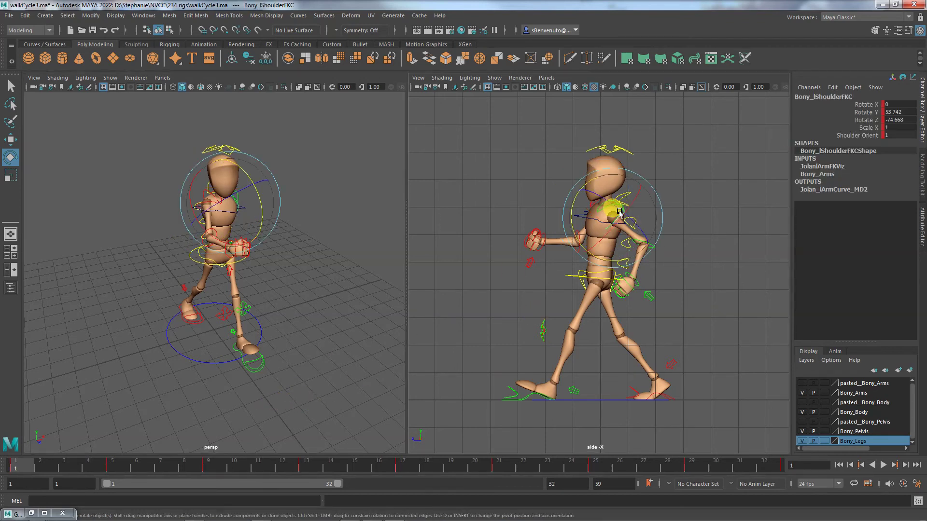
double_click(897, 112)
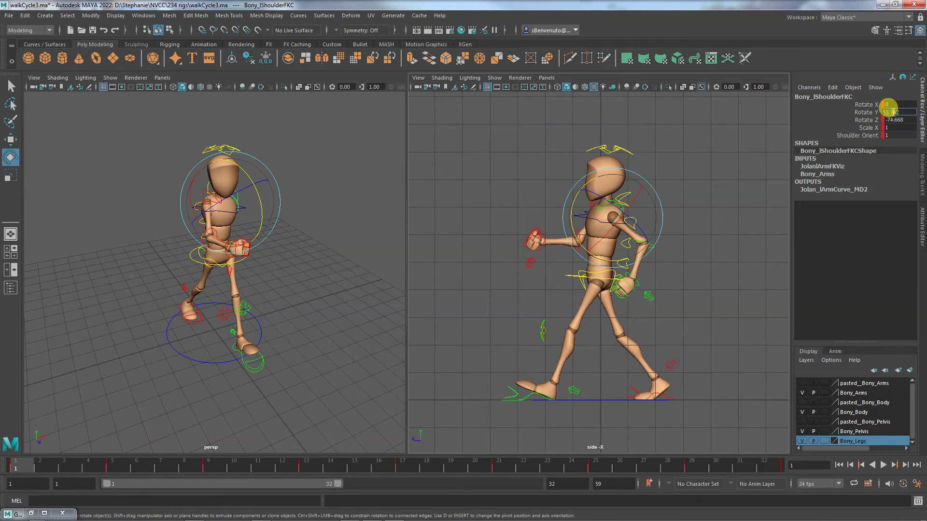
key("BackSpace")
key("Return")
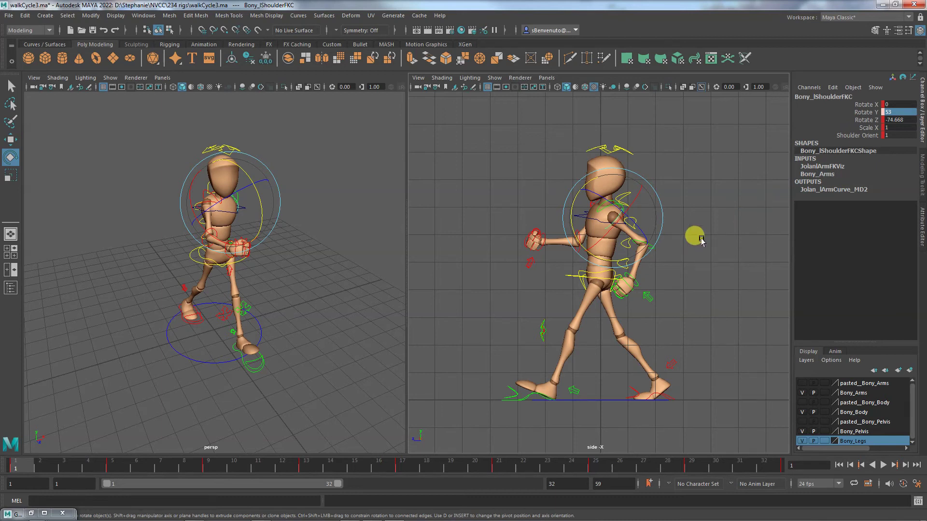
Check the right elbow FK control's Rotate Y of -57.514 at frame 1
left_click(862, 112)
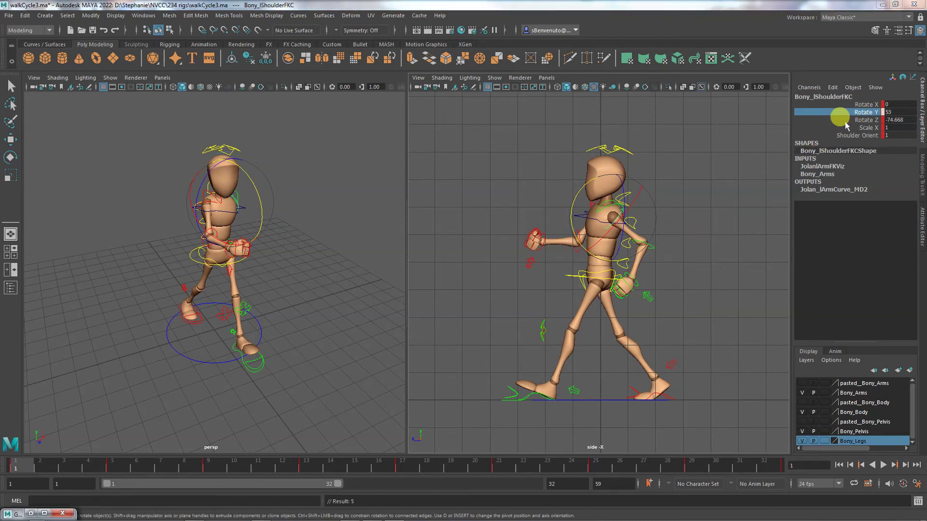
left_click(653, 248)
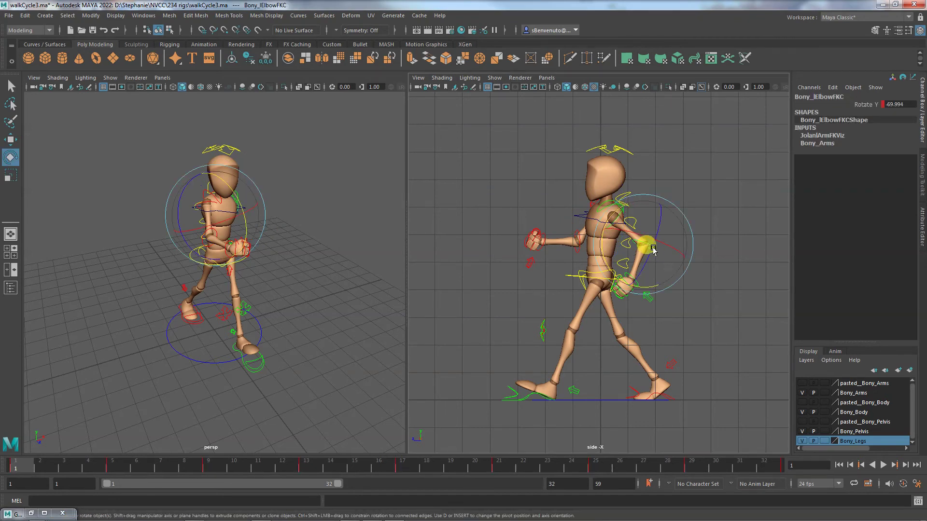
left_click(207, 252)
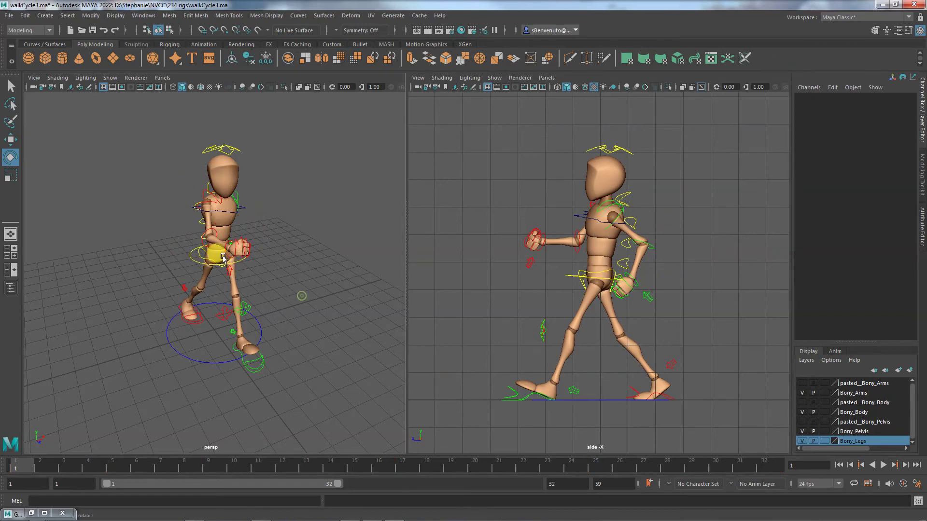
left_click(200, 242)
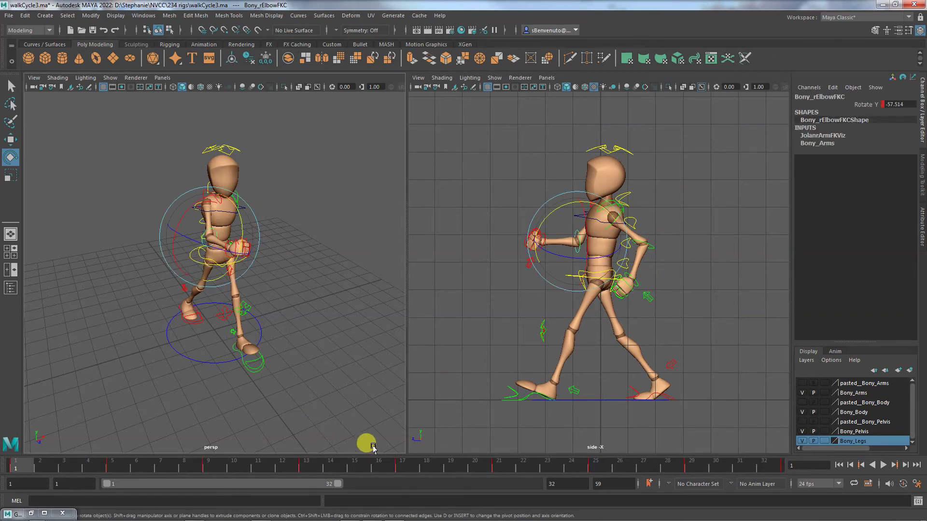
left_click(399, 468)
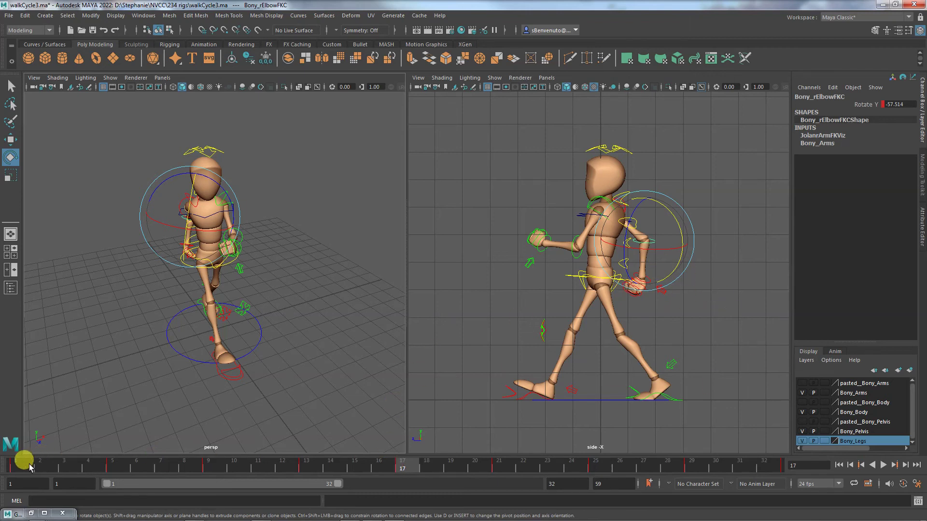
left_click(12, 469)
left_click(897, 104)
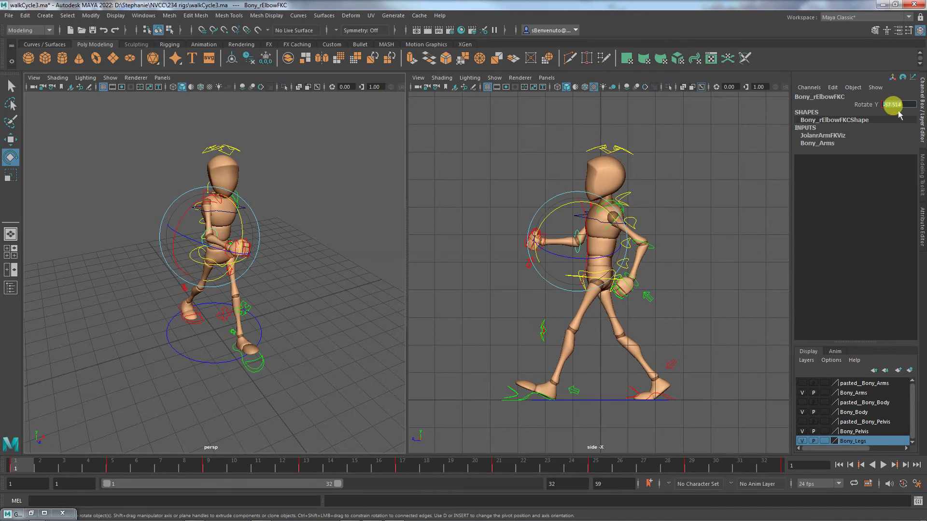
Set the left elbow FK control's Rotate Y to -57
left_click(399, 248)
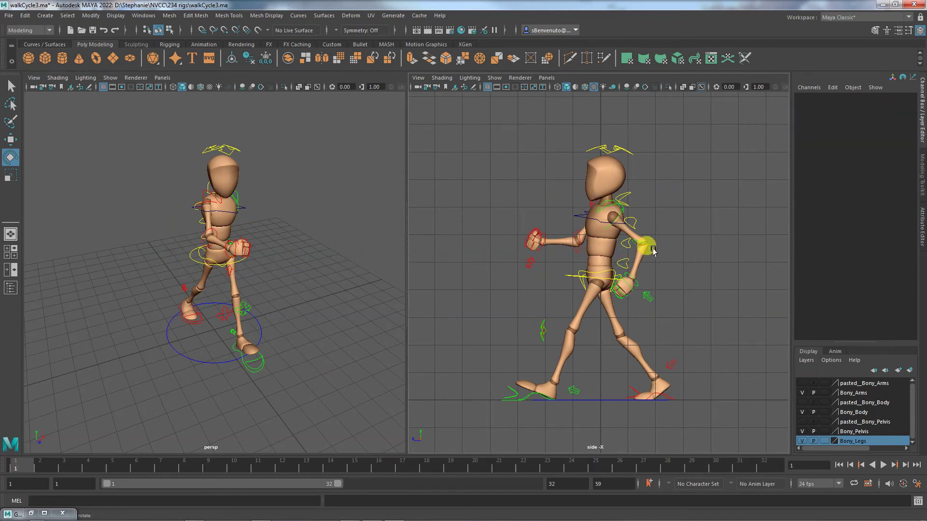
left_click(642, 247)
double_click(897, 104)
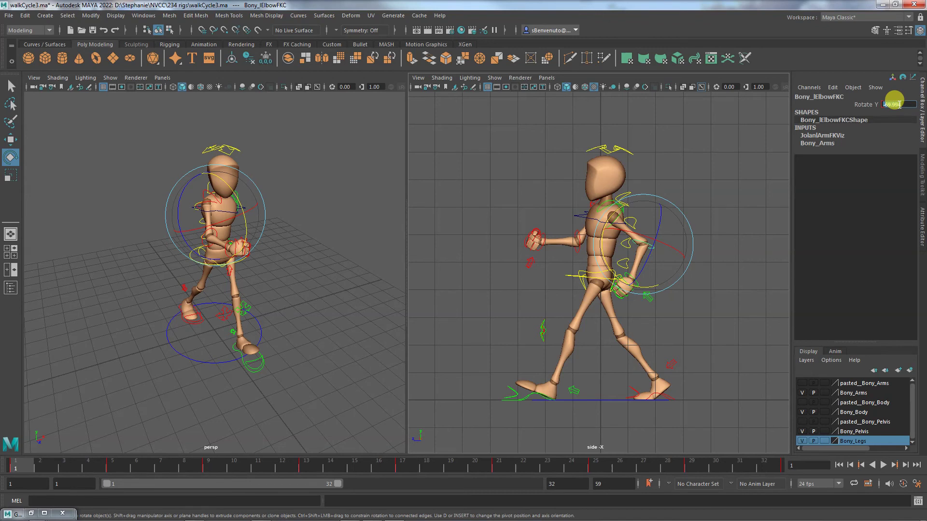
type("-57")
key("Return")
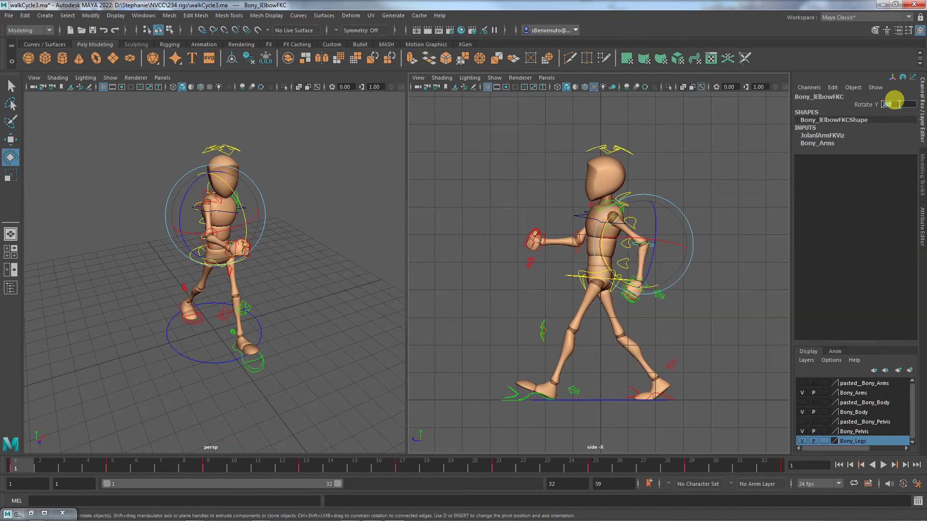
Compare the arm poses at frames 1 and 17 while orbiting around the rig
left_click(871, 105)
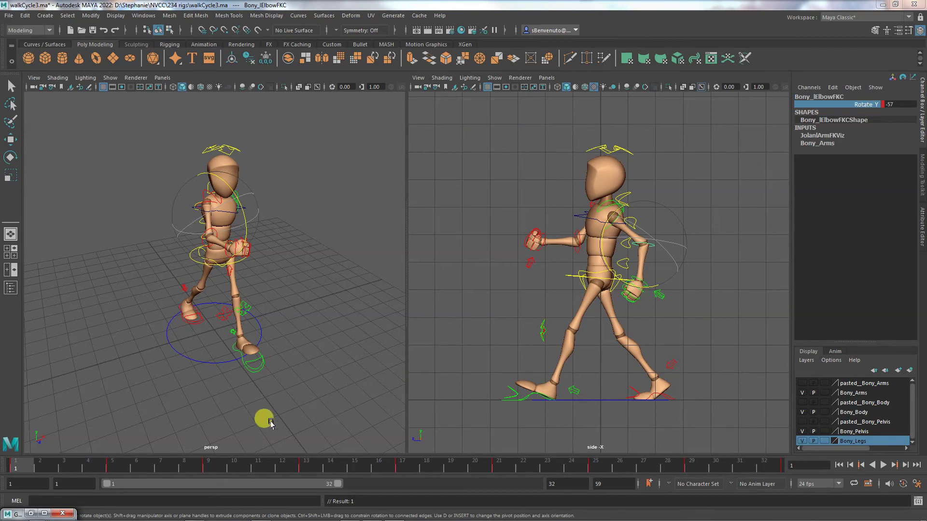
left_click(399, 463)
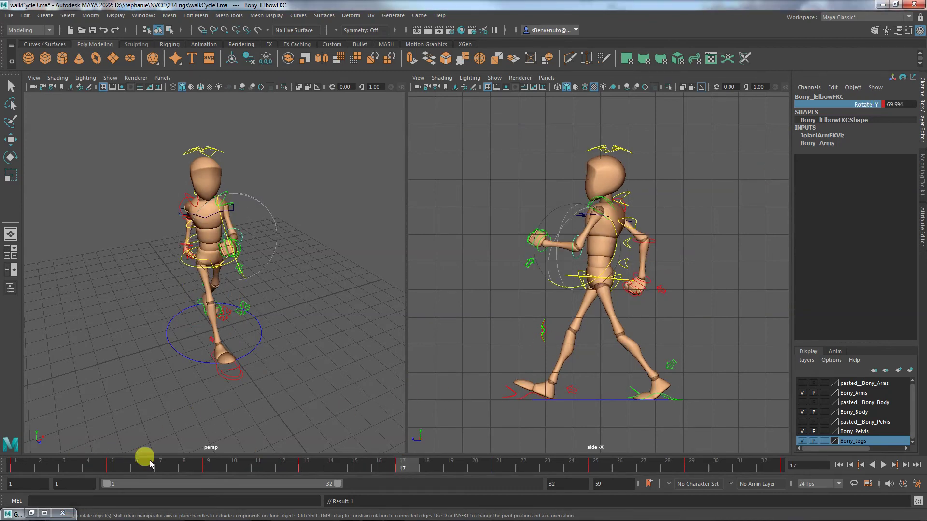
left_click_drag(15, 466, 399, 463)
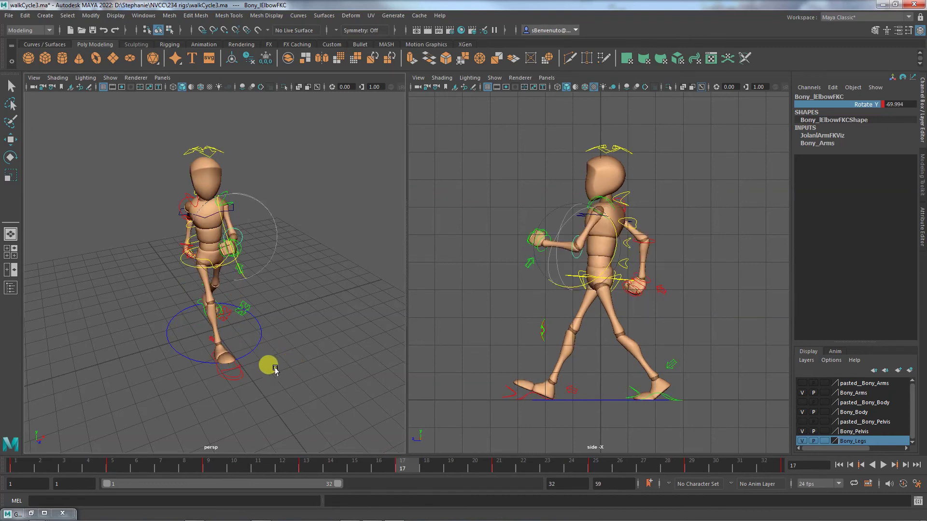
left_click_drag(266, 369, 177, 362, "alt")
Hide the perspective view's rig controls and compare frame 1 with frames 30 and 31
left_click(16, 465)
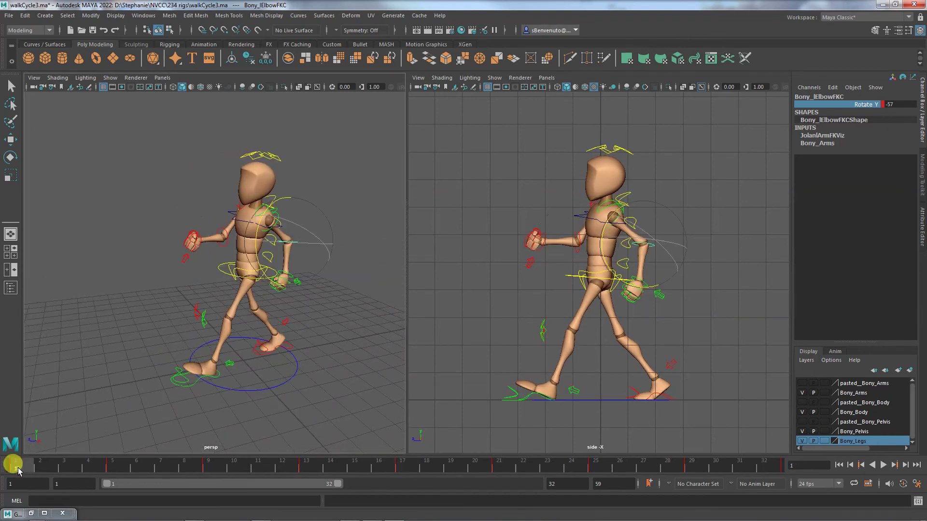
key("alt+1")
left_click(251, 368)
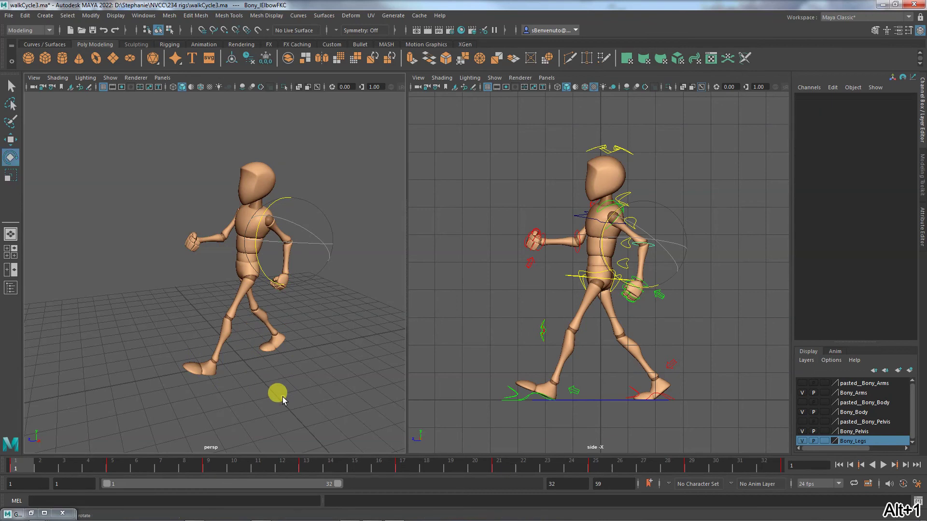
left_click(739, 466)
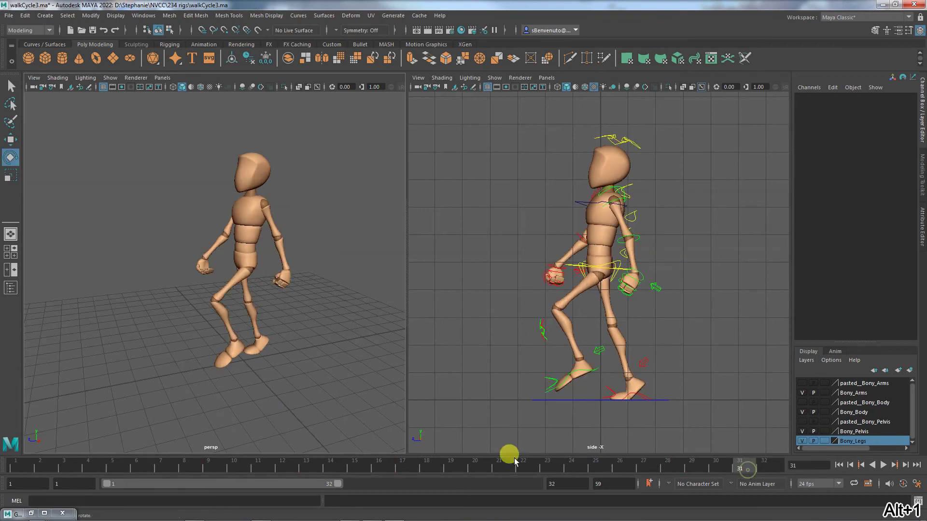
left_click(16, 467)
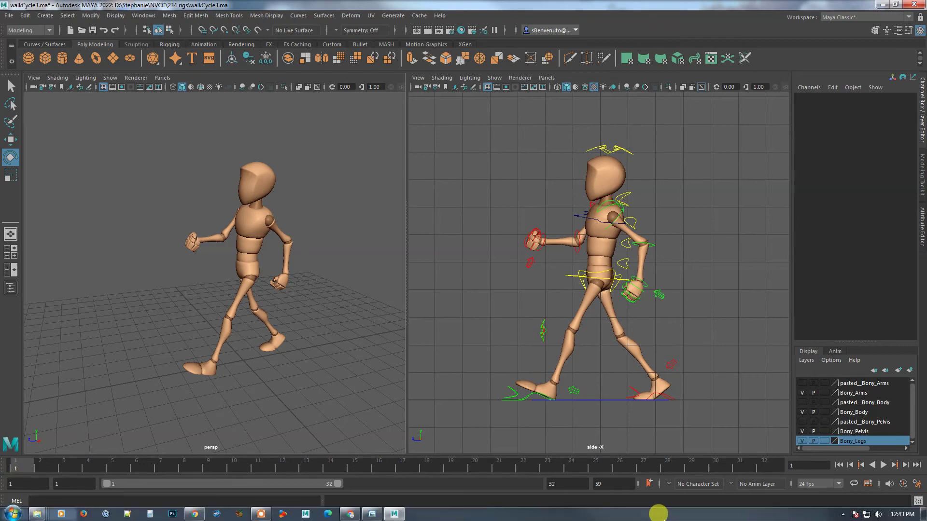
left_click_drag(277, 407, 475, 447, "alt")
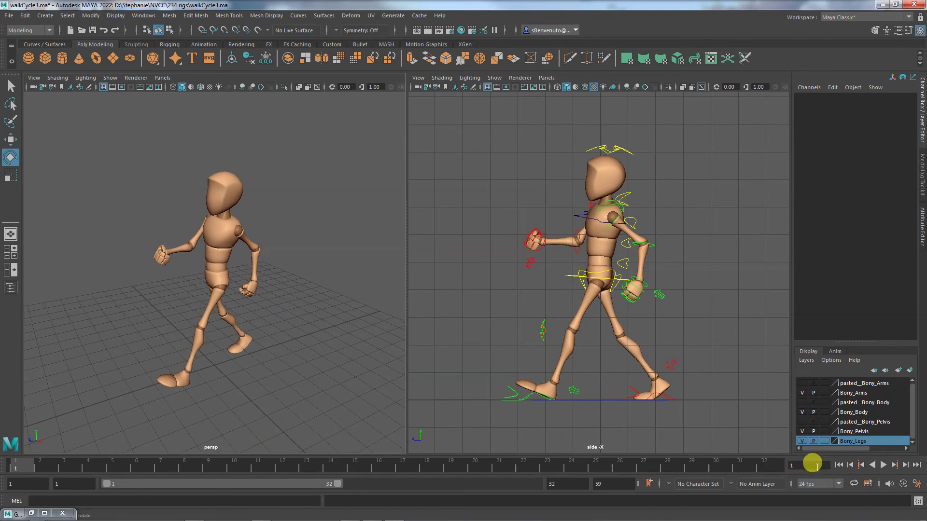
left_click(709, 467)
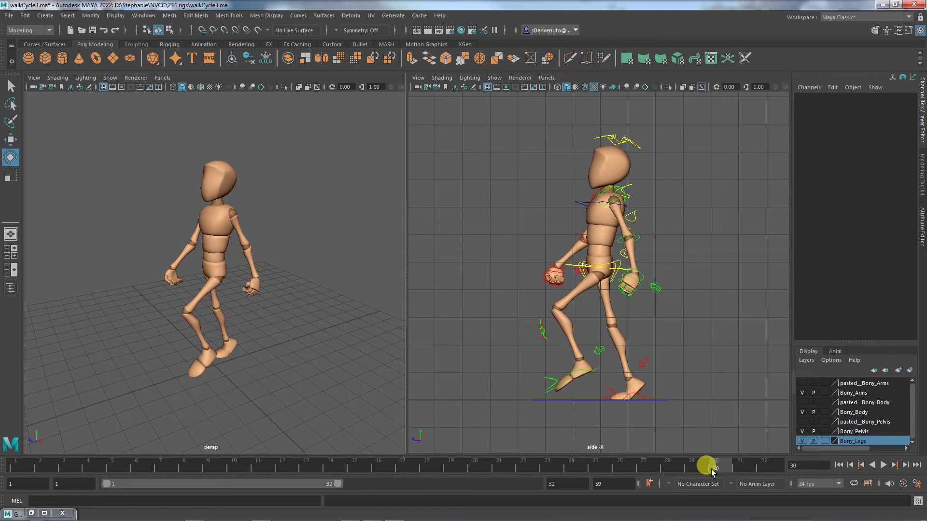
left_click(15, 470)
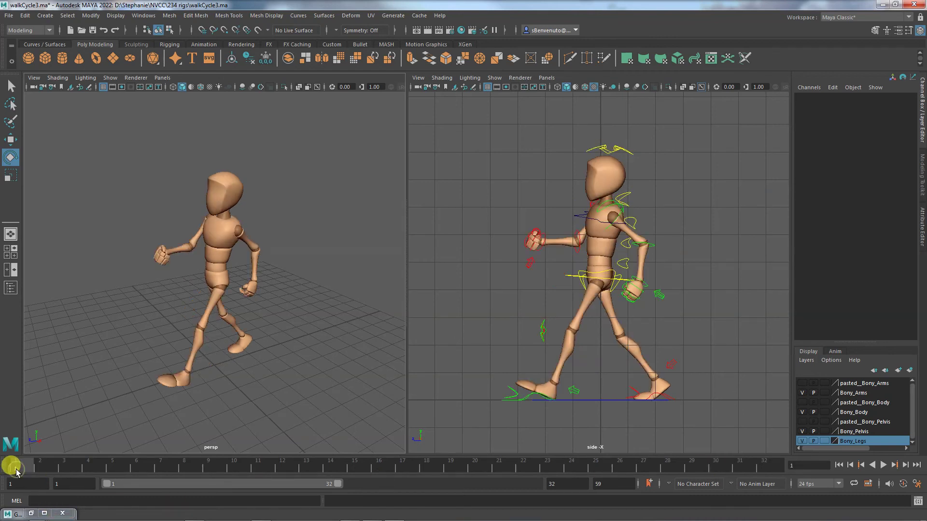
Play and stop the walk cycle, show the rig controls again, and step forward from frame 5
left_click(884, 465)
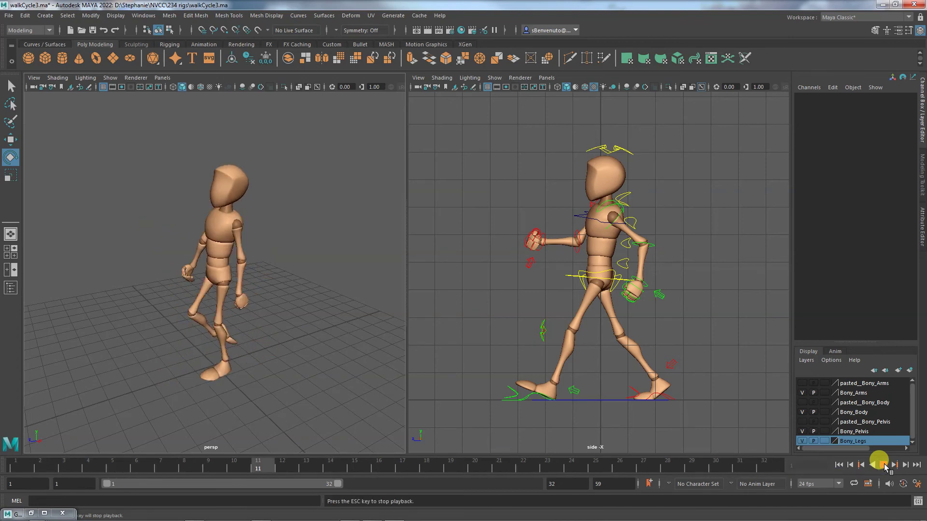
left_click(883, 465)
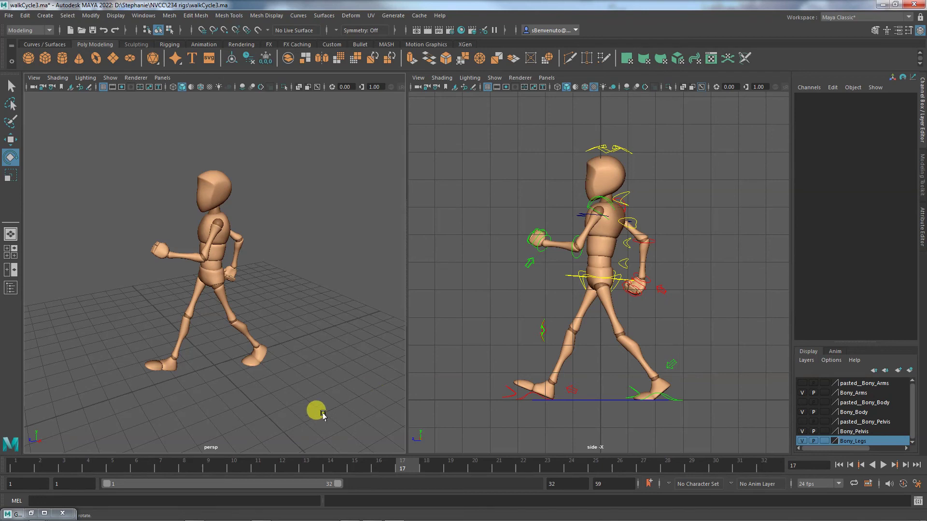
key("alt+1")
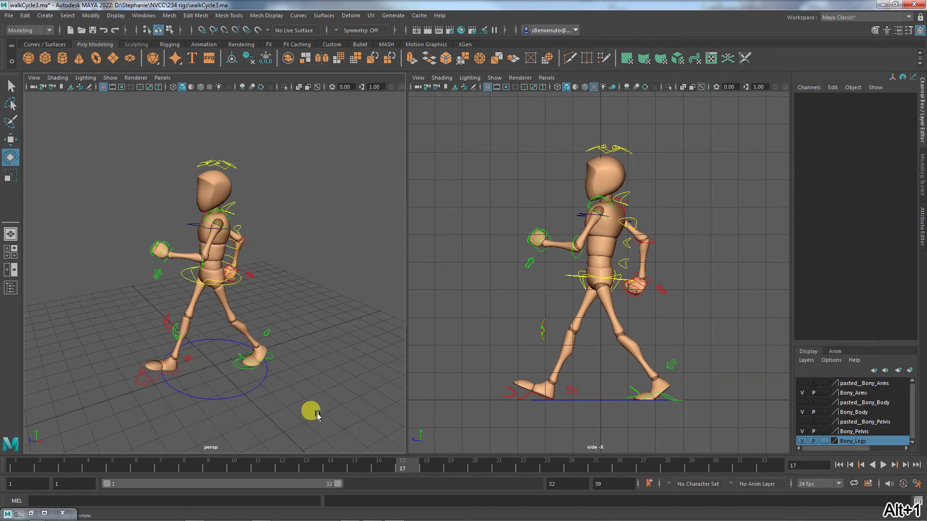
left_click(110, 467)
left_click_drag(111, 466, 161, 465)
At frame 29, swing the left shoulder FK control back to Rotate Y 22.938
left_click(672, 466)
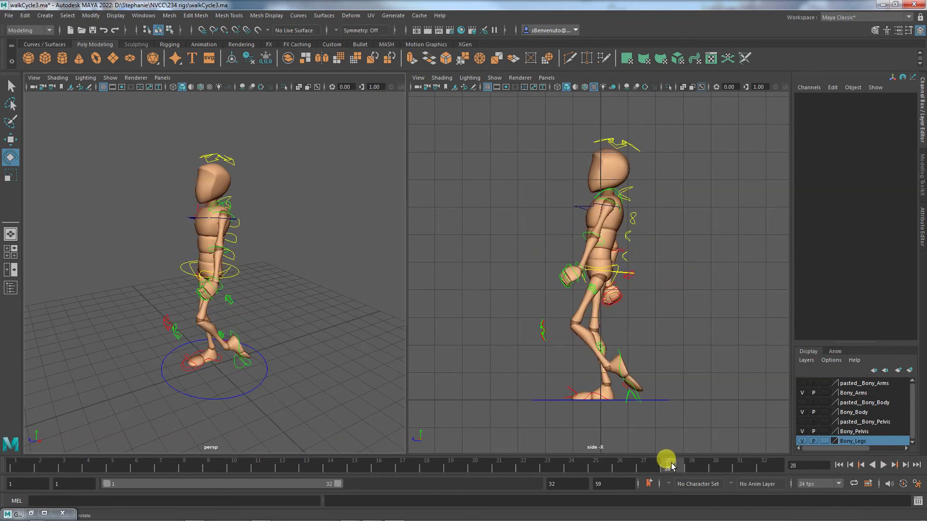
left_click_drag(553, 228, 661, 408)
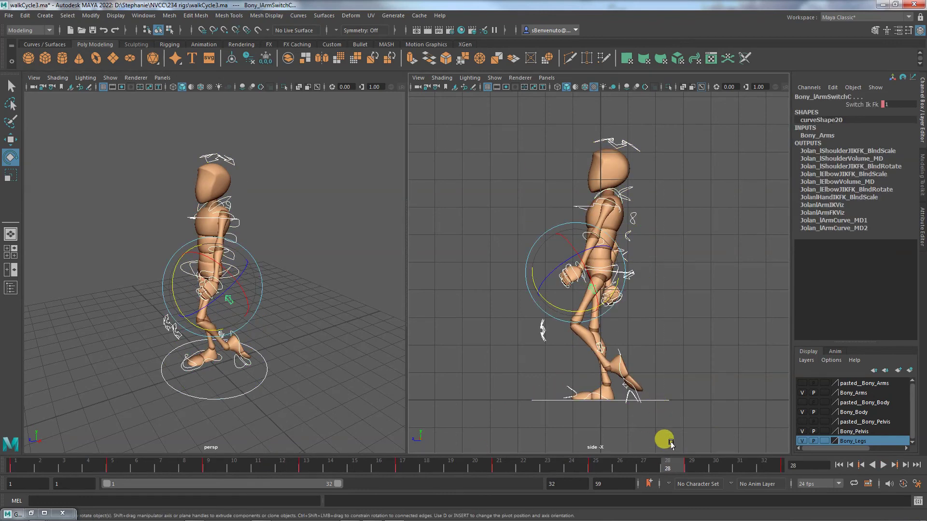
left_click_drag(687, 467, 684, 366)
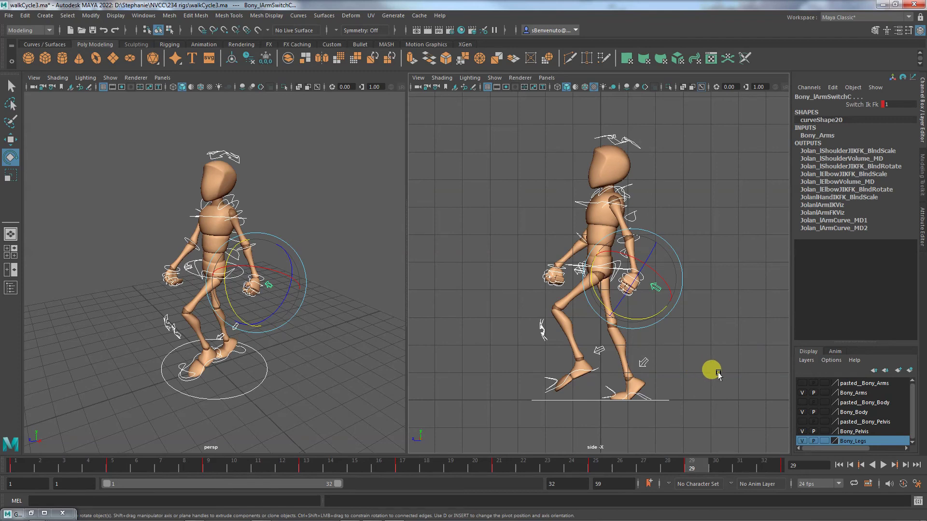
left_click(333, 344)
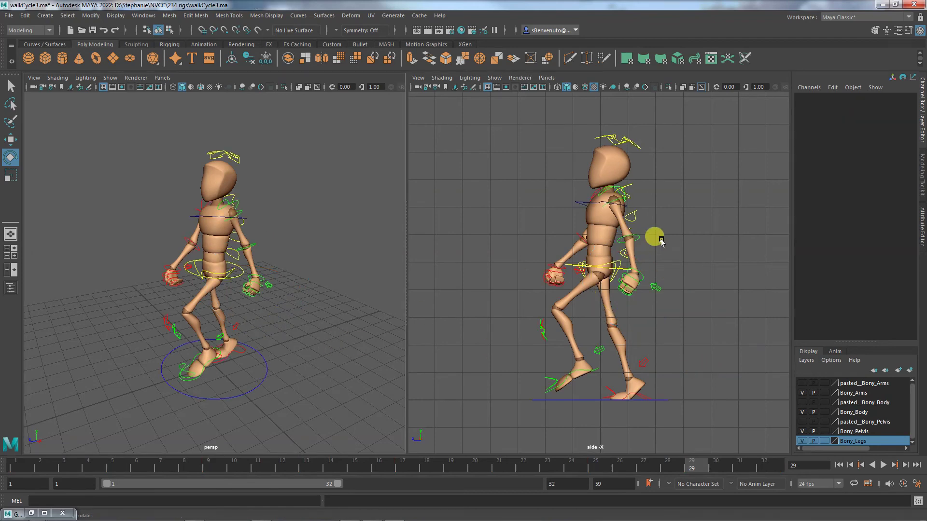
left_click(622, 196)
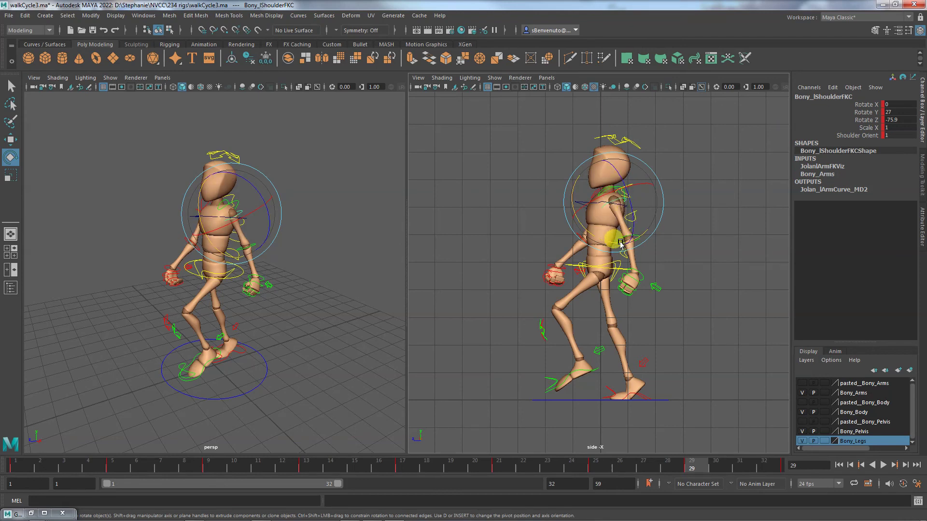
left_click_drag(620, 244, 603, 275)
Rotate the left elbow FK control to Y -23.73, then adjust the left shoulder control
left_click(682, 274)
left_click(620, 265)
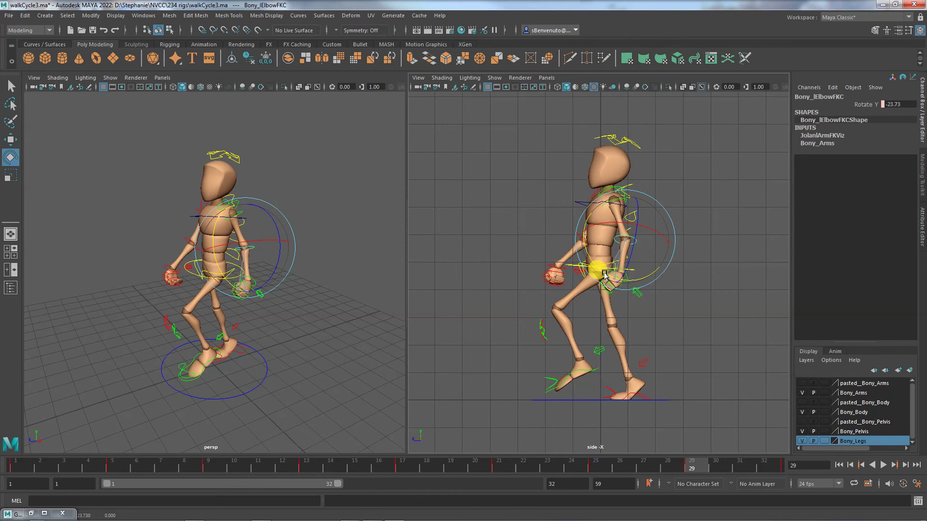
left_click_drag(607, 276, 607, 276)
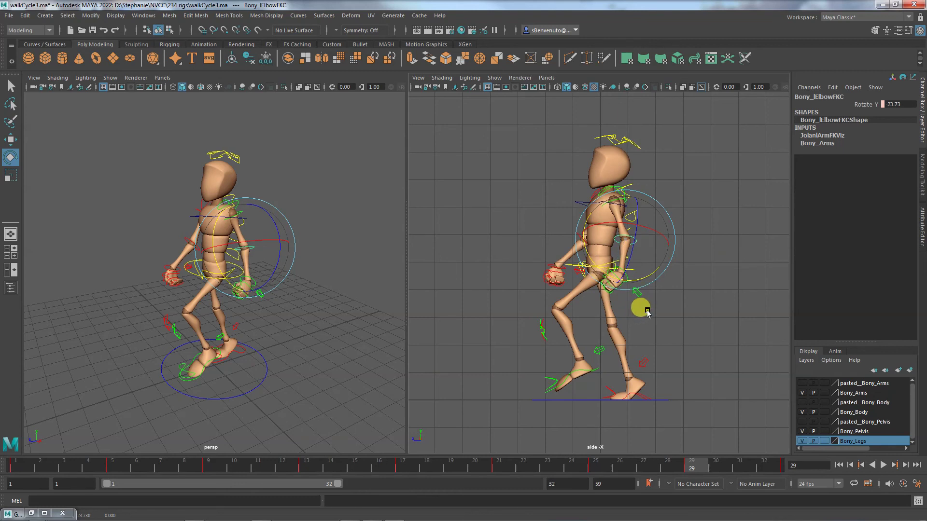
left_click(662, 199)
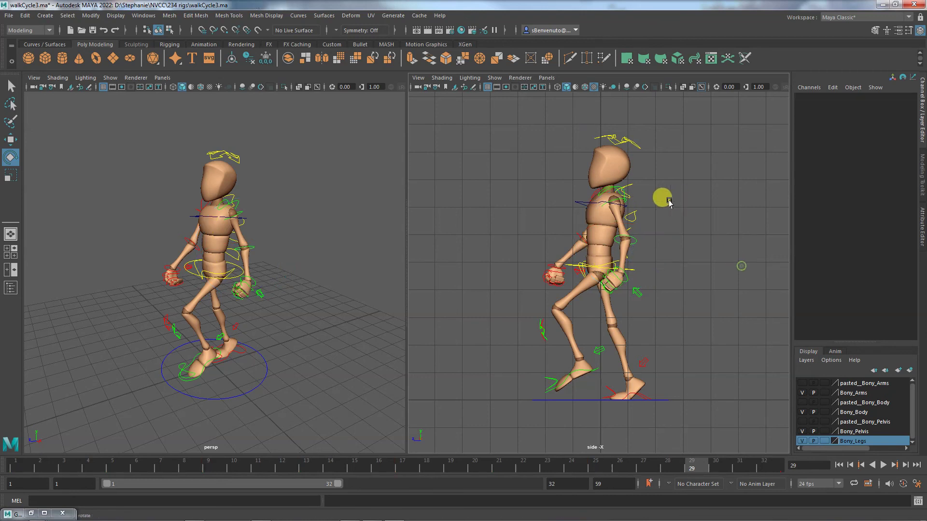
left_click(619, 199)
left_click_drag(619, 200, 694, 230)
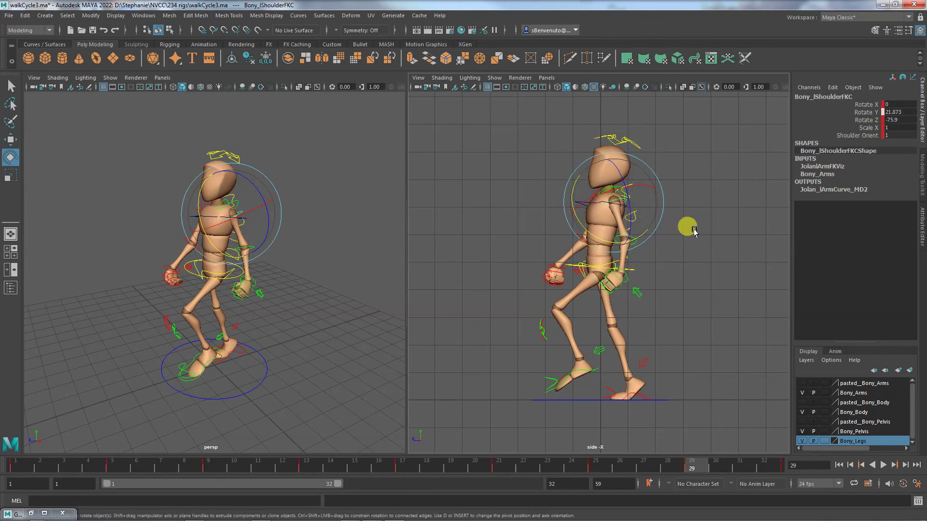
left_click(687, 209)
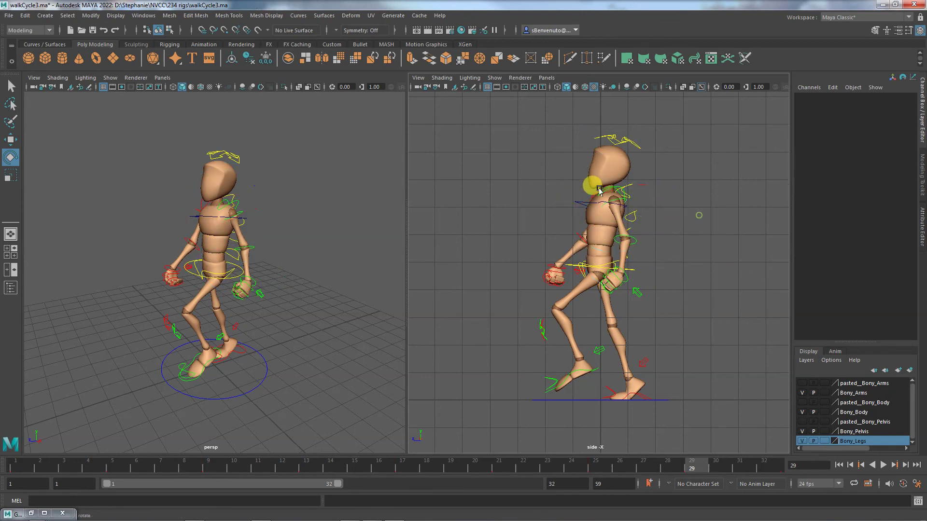
Compare the left arm pose at frames 1 and 29, then deselect and hide rig controls with Alt+1
left_click_drag(528, 155, 713, 383)
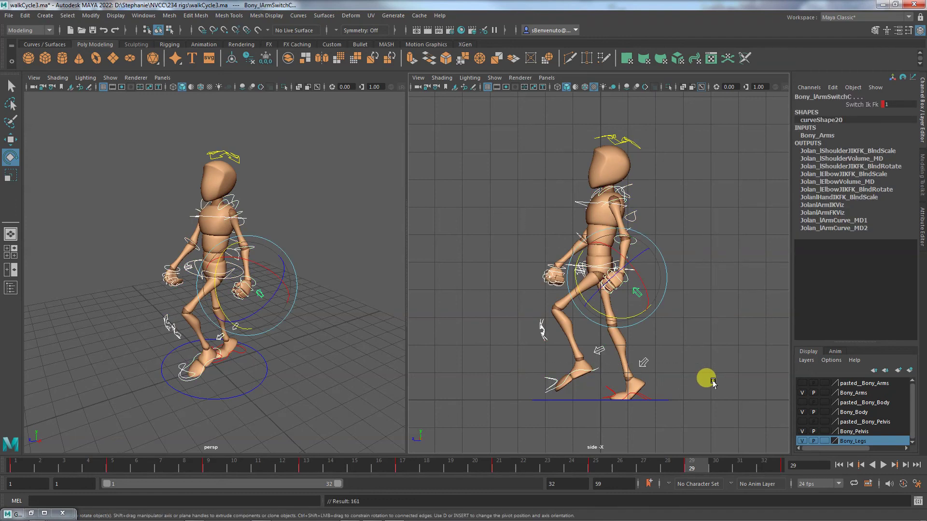
left_click(17, 467)
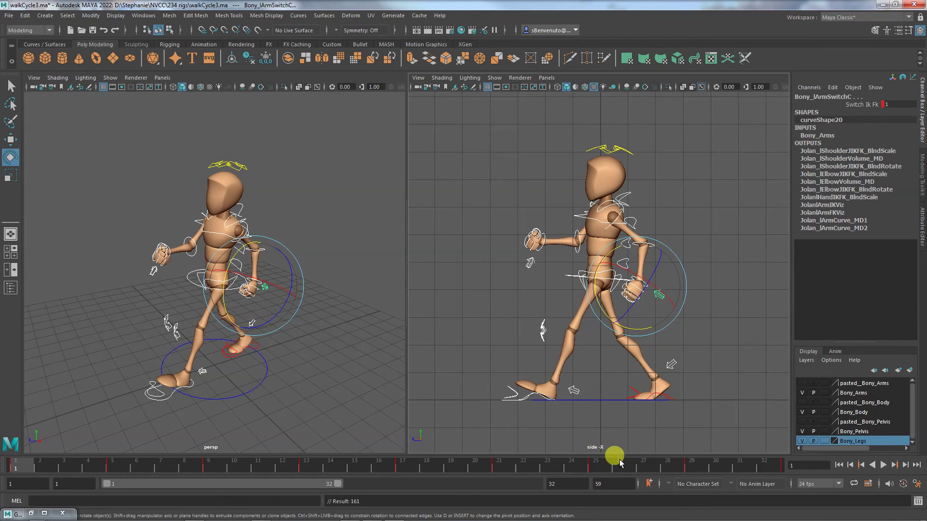
left_click(687, 467)
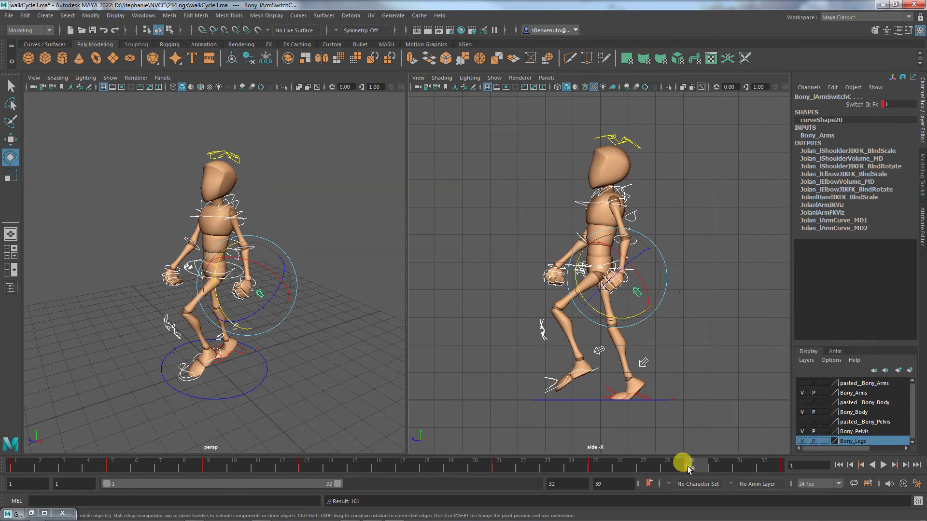
left_click(362, 395)
key("alt+1")
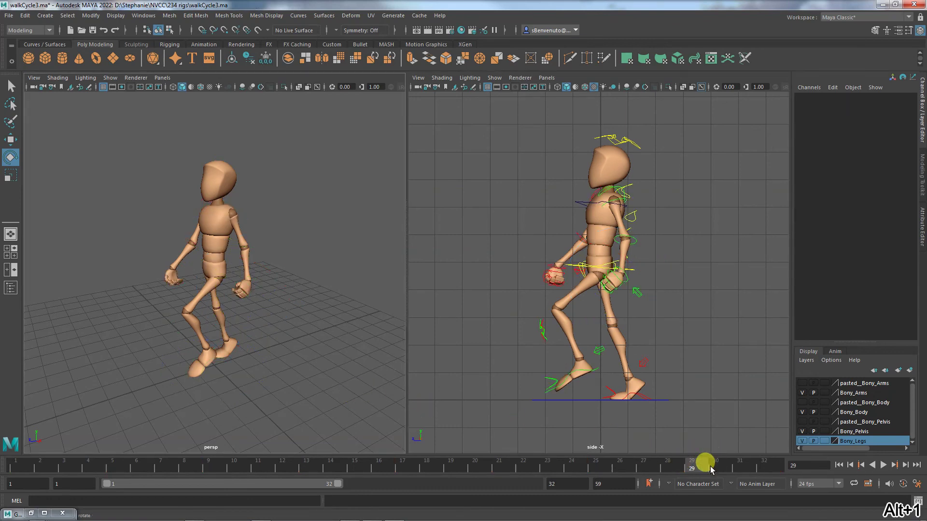
Alternate twice between frames 1 and 30 to compare the loop poses, finishing on frame 1
left_click(26, 467)
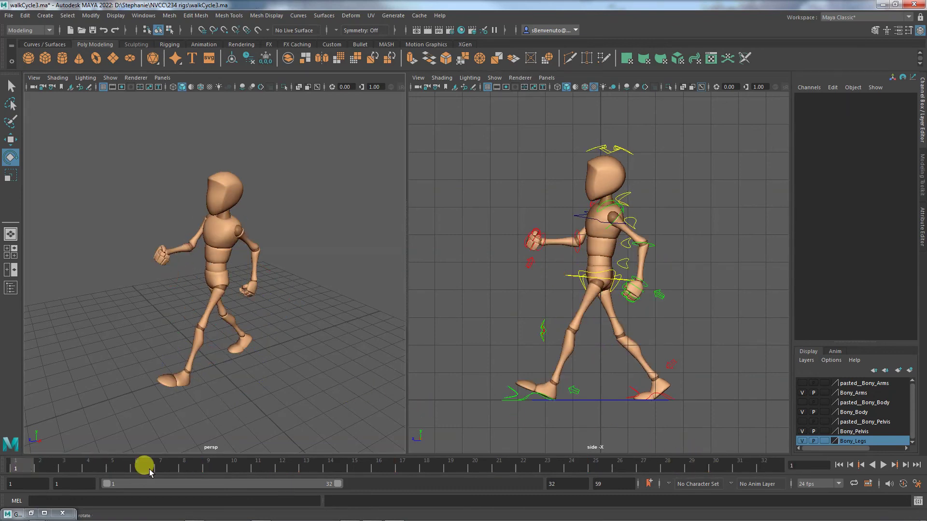
left_click(712, 466)
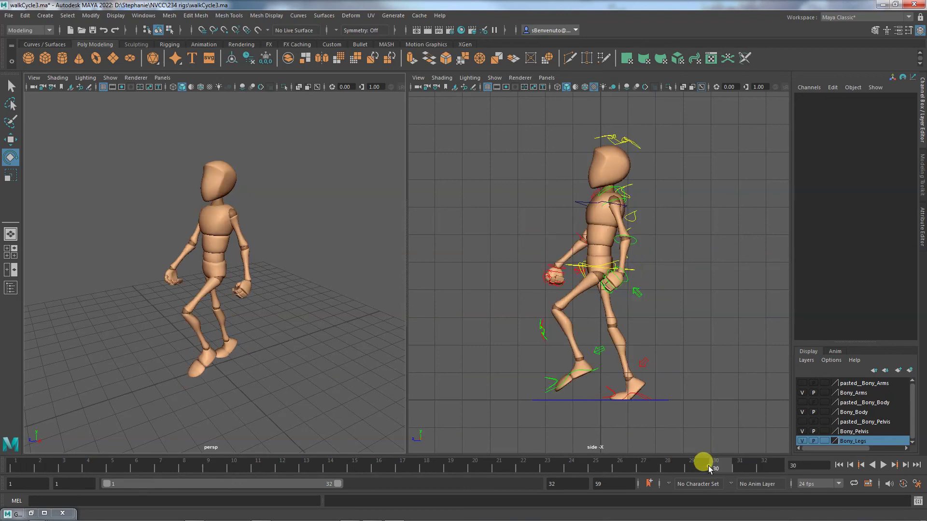
left_click(19, 467)
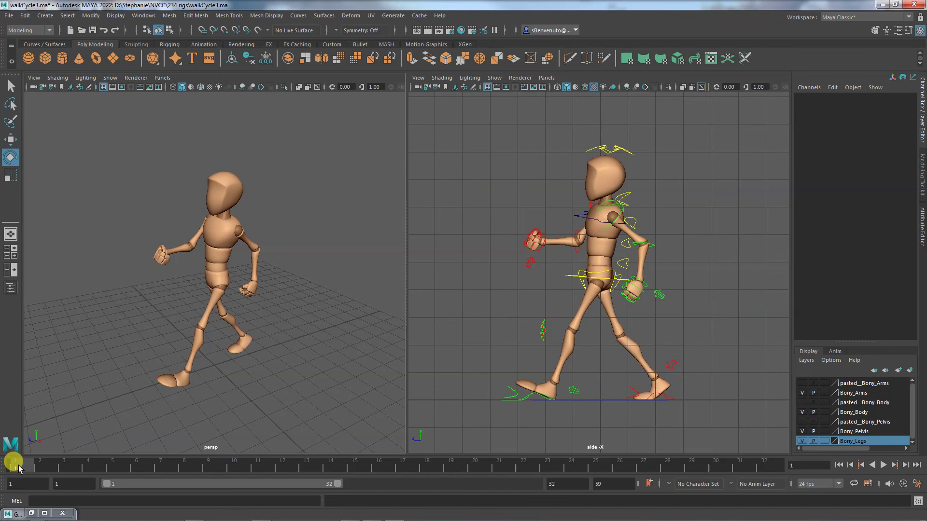
left_click(716, 465)
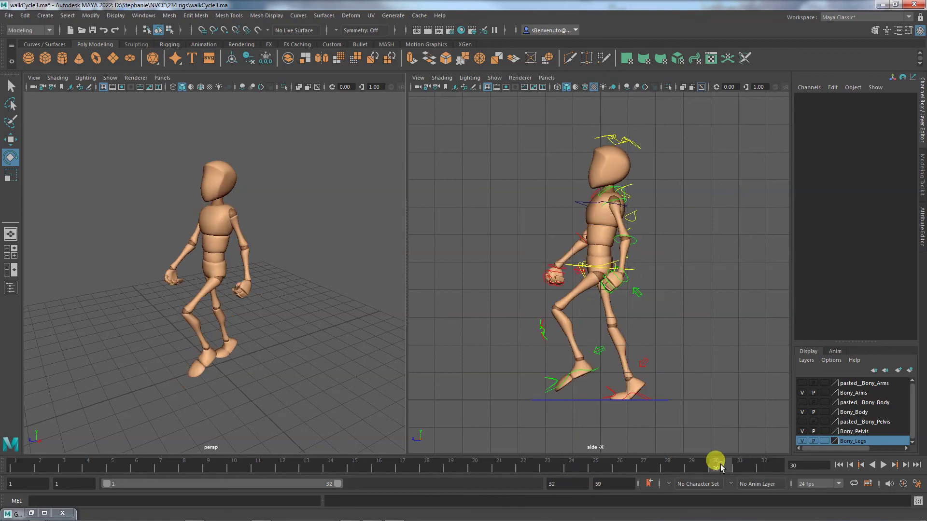
left_click(18, 468)
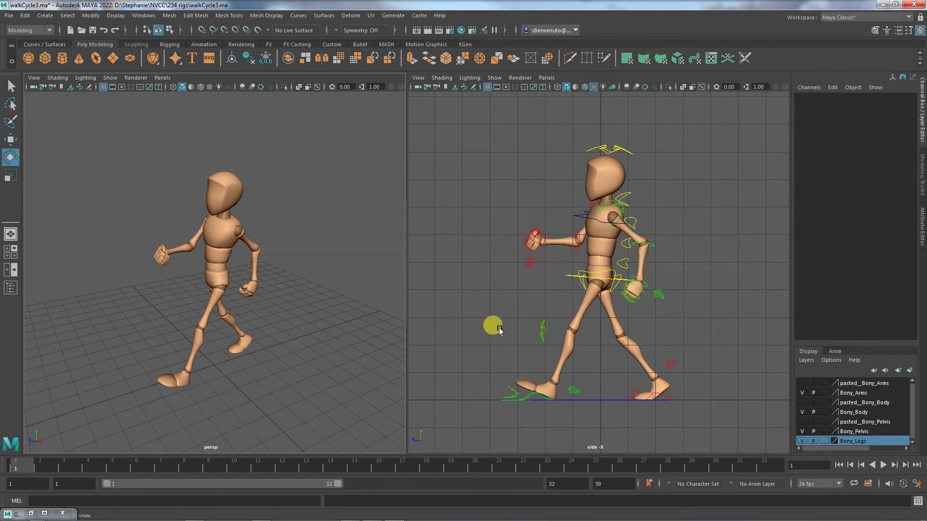
At frame 13, set the right elbow FK control's Rotate Y to -23 and key it
left_click(574, 249)
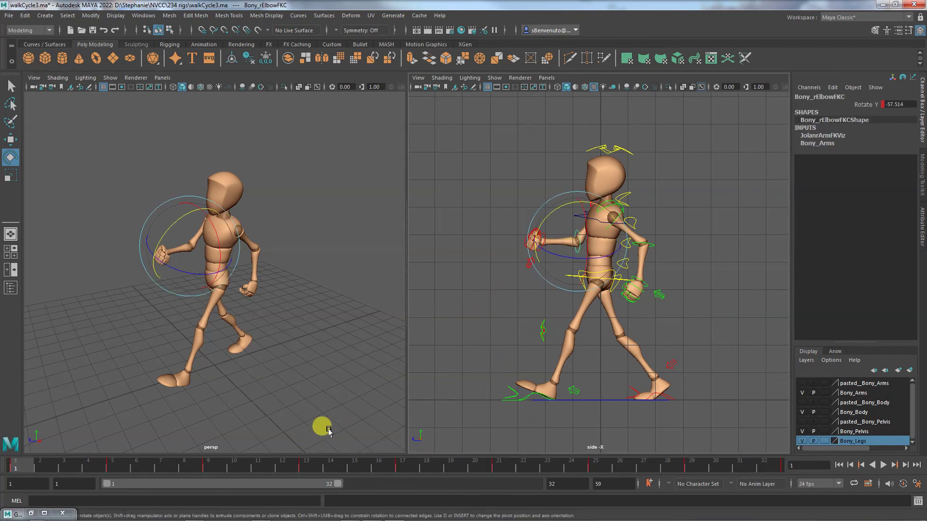
left_click(303, 466)
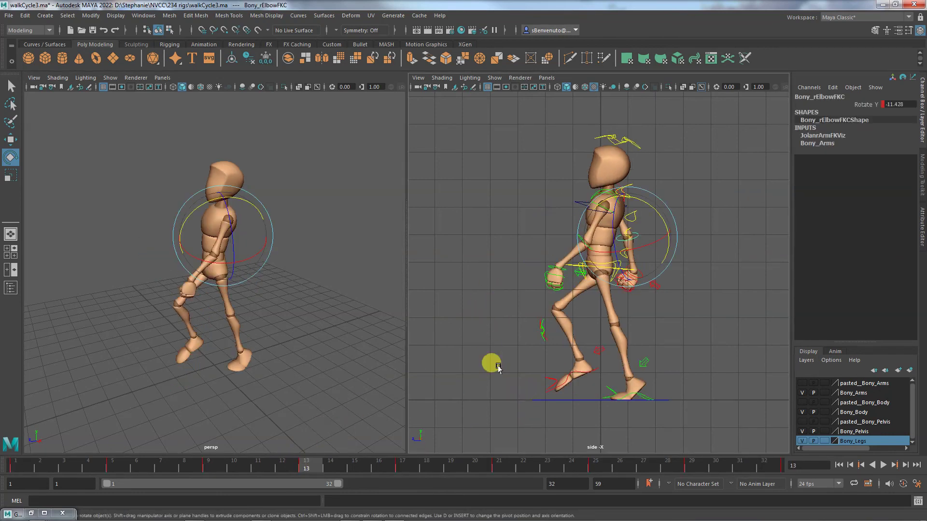
left_click(906, 104)
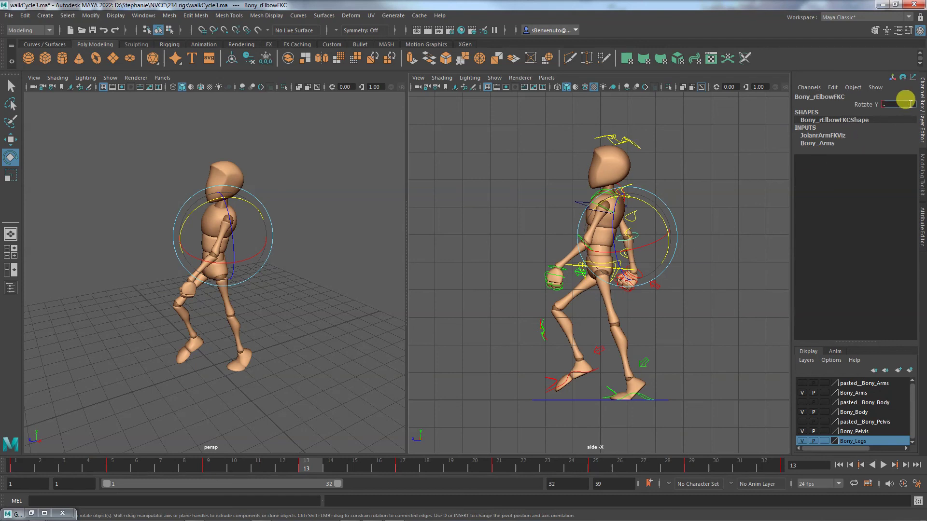
key("Return")
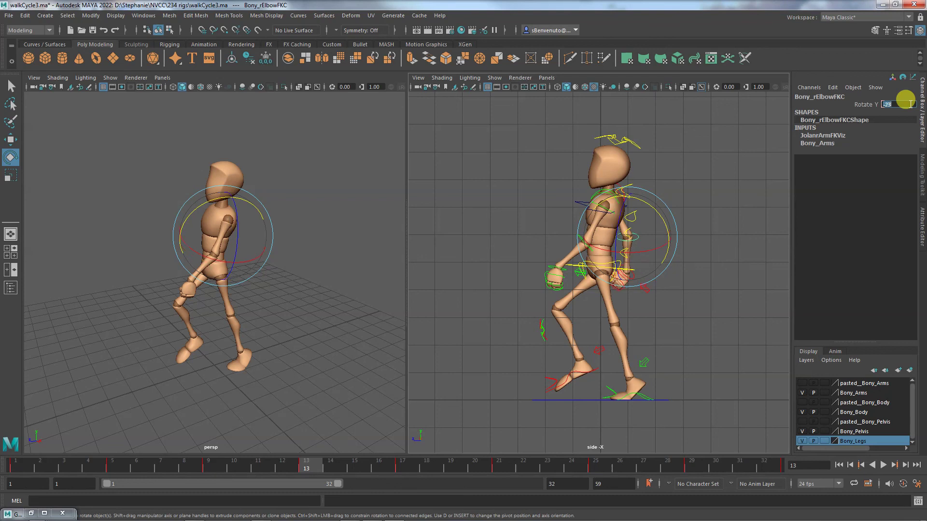
left_click(864, 104)
right_click(865, 104)
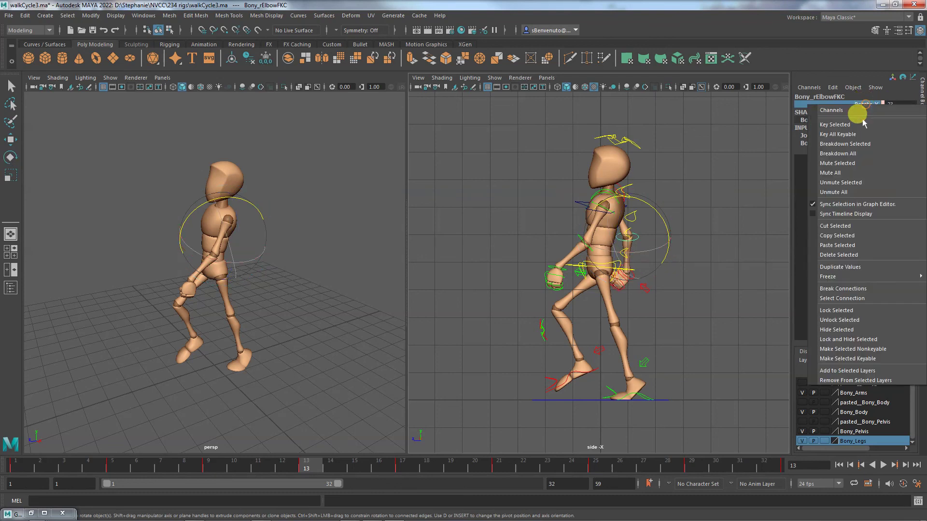
left_click(862, 120)
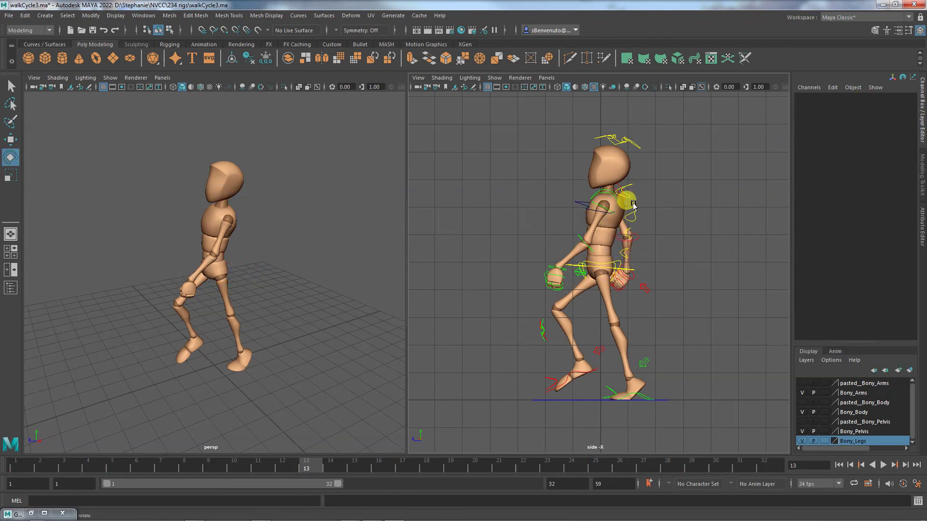
Set the right shoulder FK control's Rotate Y to 21
left_click(620, 188)
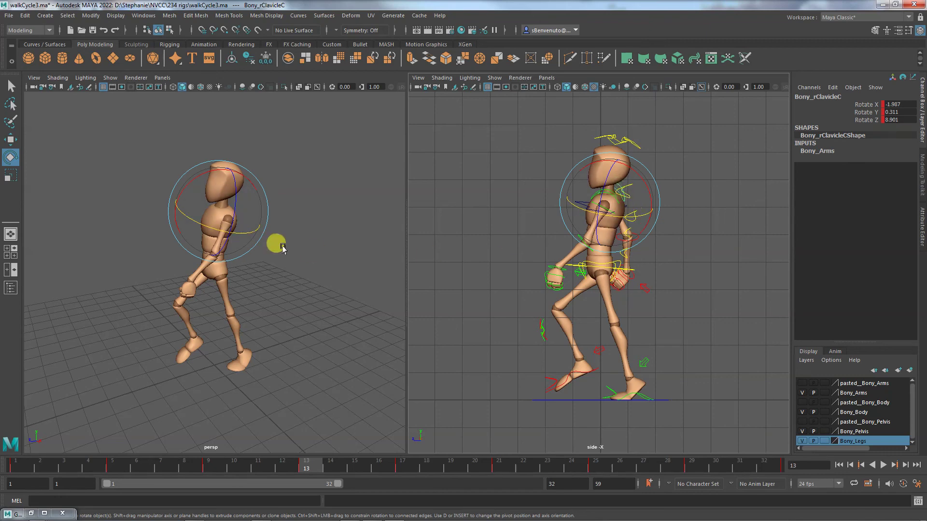
left_click(291, 280)
left_click_drag(291, 281, 169, 201, "alt")
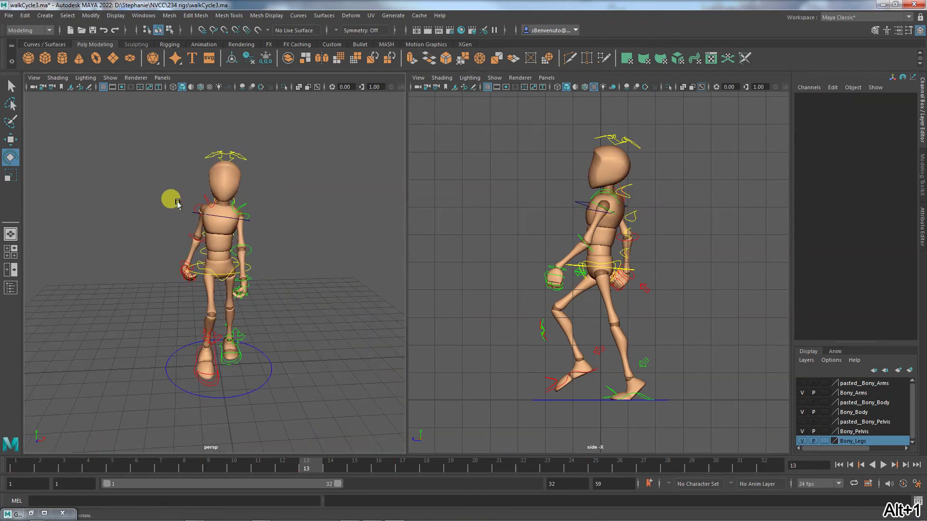
left_click(195, 206)
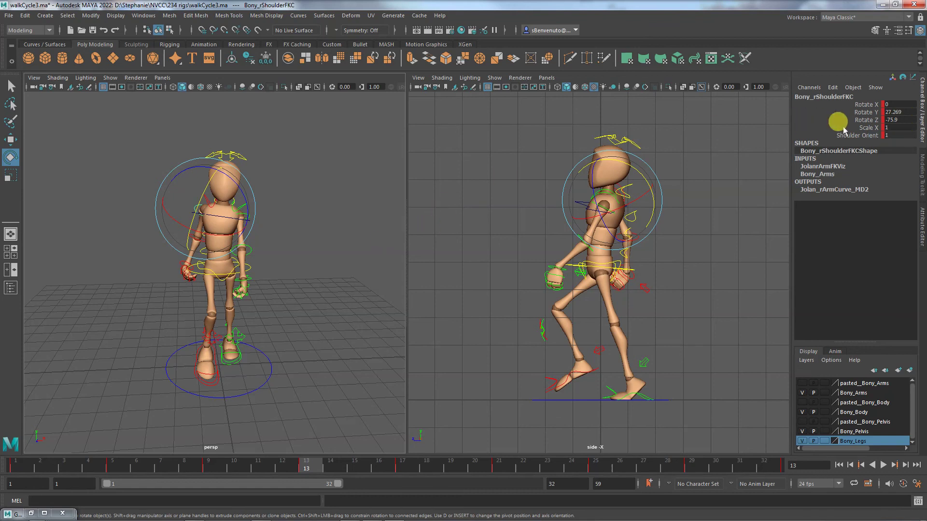
left_click(896, 111)
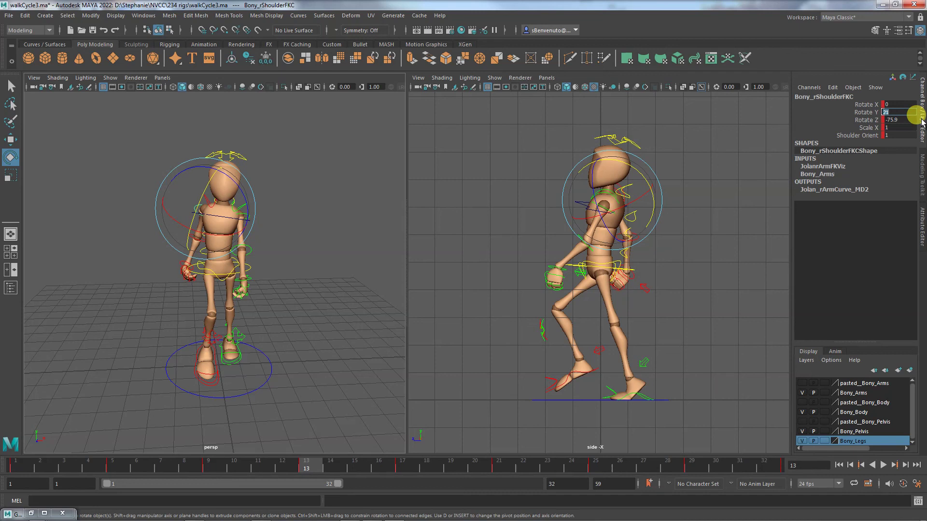
type("21")
key("Return")
left_click(863, 112)
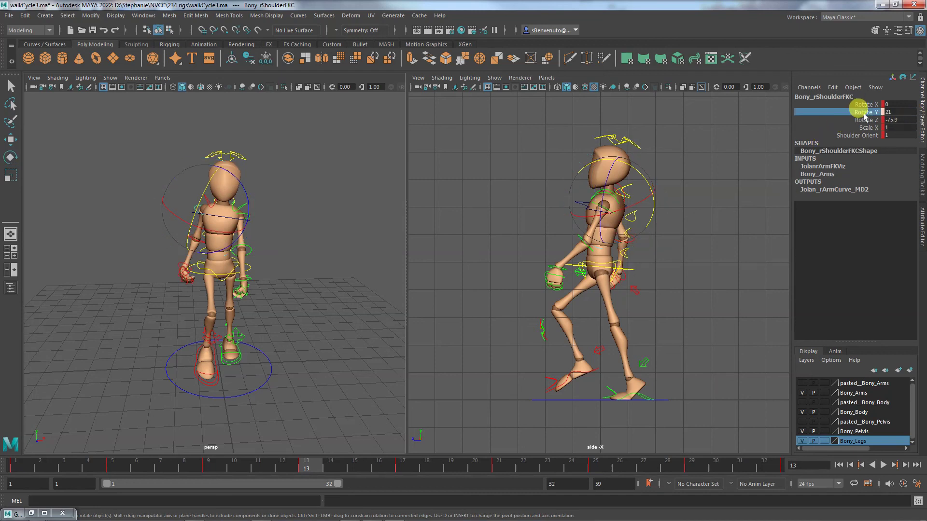
Switch the left arm switch control to the Rotate tool, then deselect and hide rig controls
left_click(240, 288)
key("e")
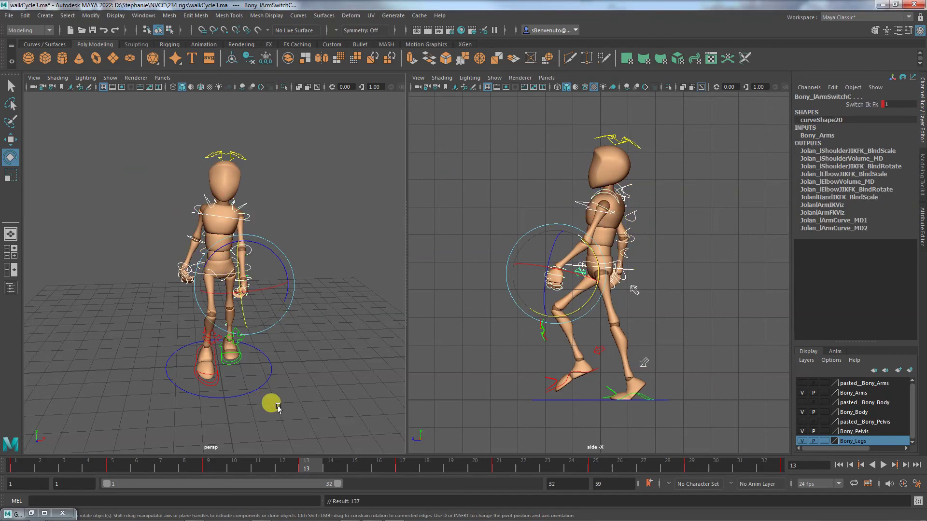
left_click(302, 409)
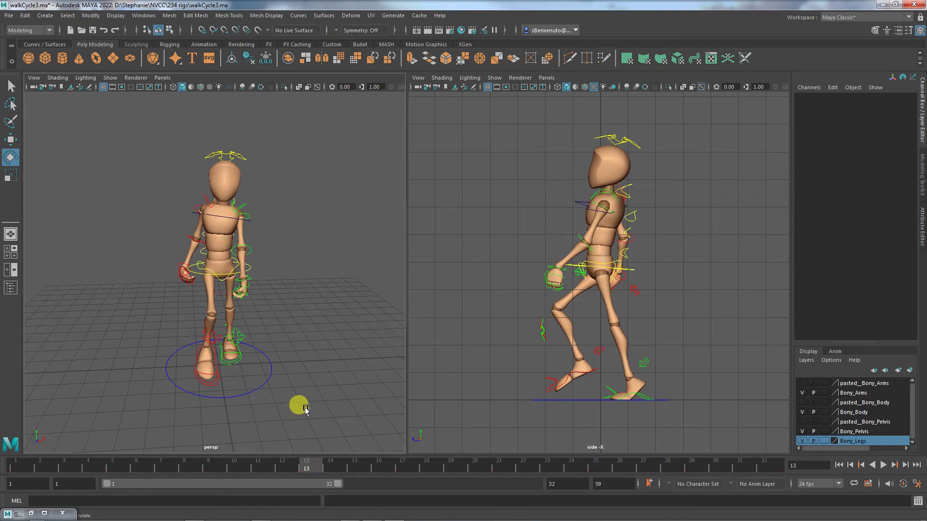
key("alt+1")
Scrub frames 14–18, then play the walk from frame 1 and stop at frame 16
mouse_move(305, 409)
left_mouse_down("alt")
mouse_move(227, 406)
mouse_move(300, 415)
left_mouse_up("alt")
mouse_move(309, 465)
left_mouse_down()
mouse_move(439, 471)
mouse_move(388, 478)
left_mouse_up()
left_click_drag(441, 477, 732, 468)
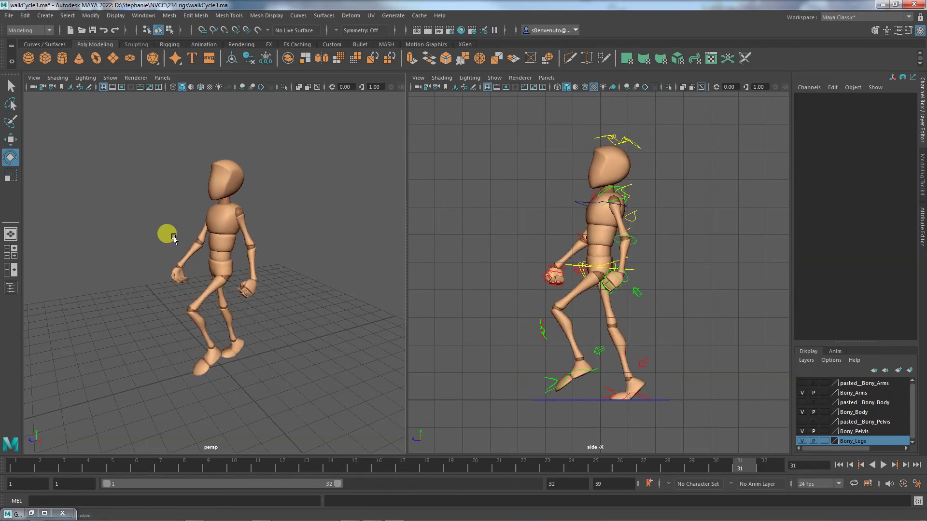
left_click(18, 467)
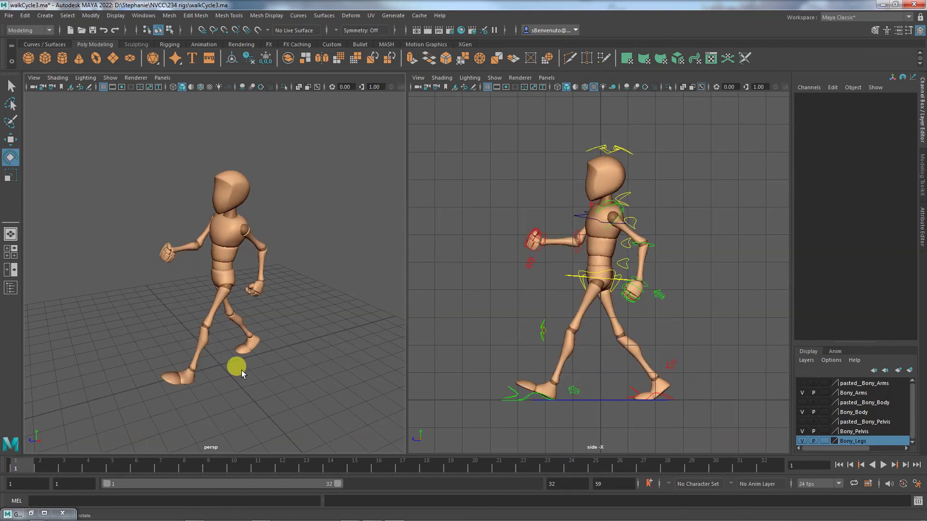
left_click(883, 465)
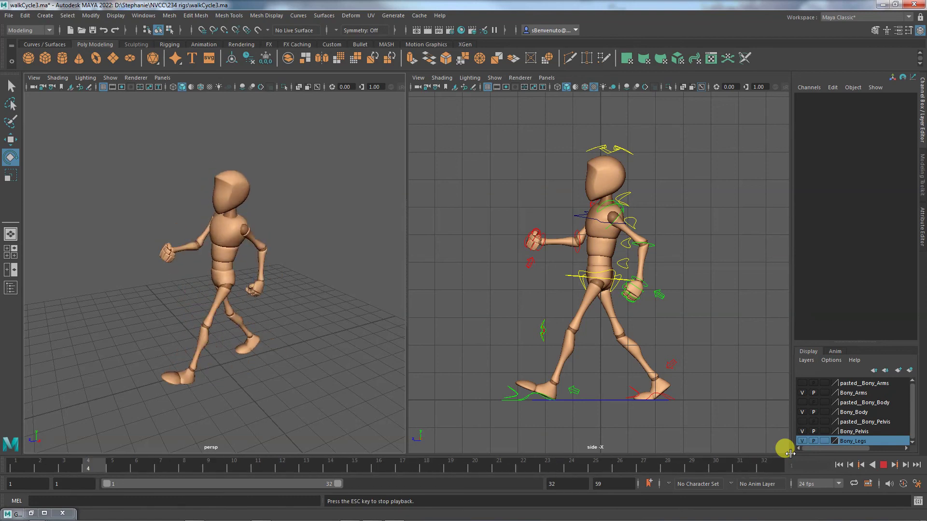
left_click(883, 464)
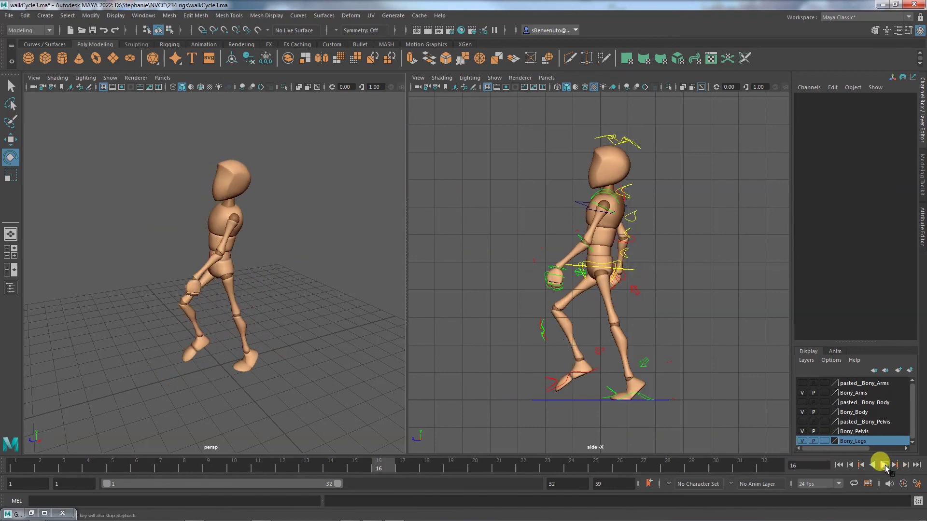